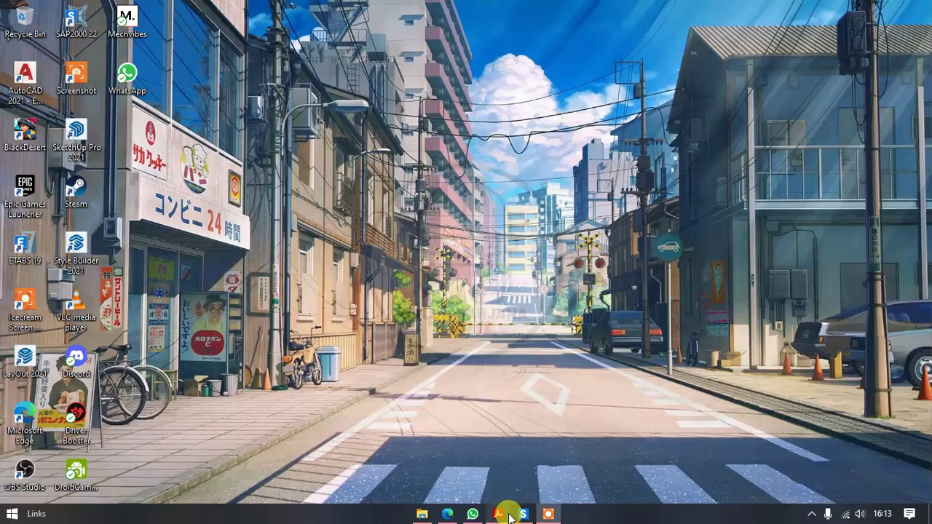
# - Open the assignment PDF in Acrobat and review problem 1's beam figure, concrete material, w1, w2 and P1 loads, and load combinations
pyautogui.click(509, 515)
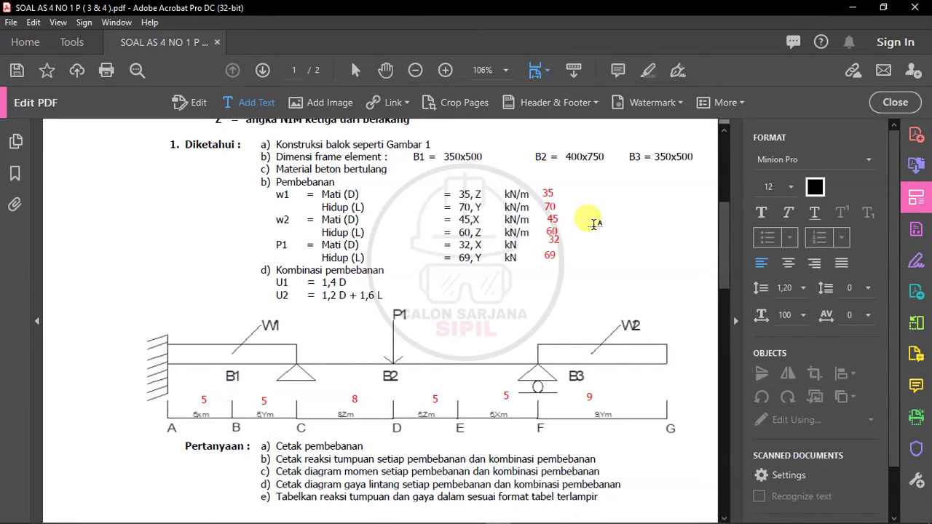
pyautogui.click(593, 230)
pyautogui.press('Escape')
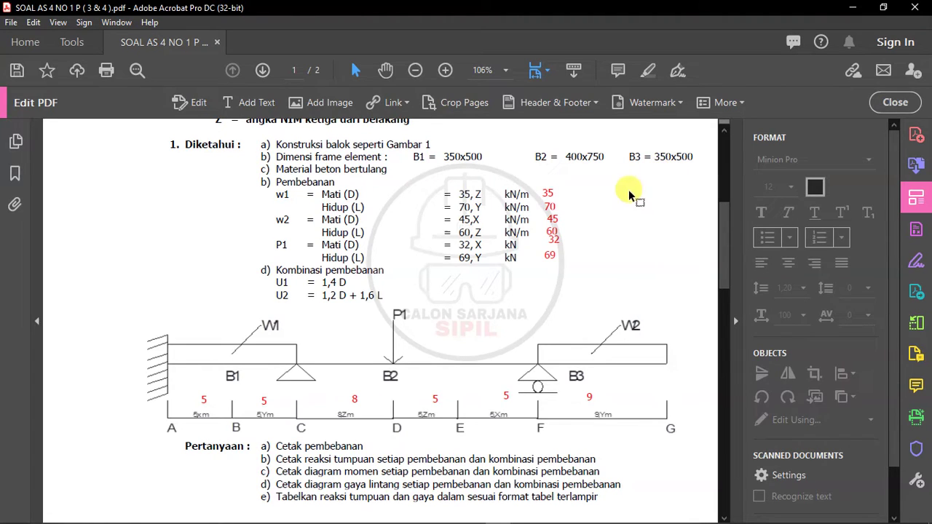
pyautogui.moveTo(142, 308); pyautogui.dragTo(700, 435)
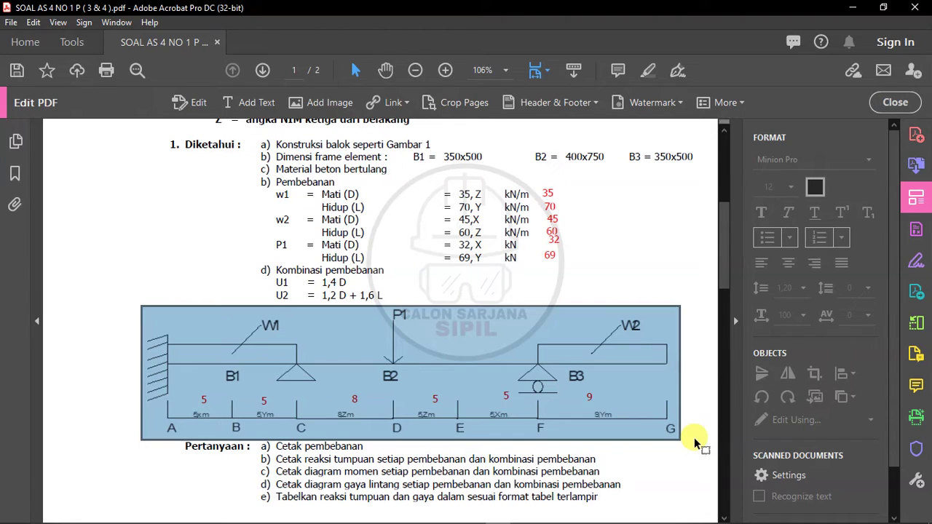
pyautogui.moveTo(314, 169); pyautogui.dragTo(388, 169)
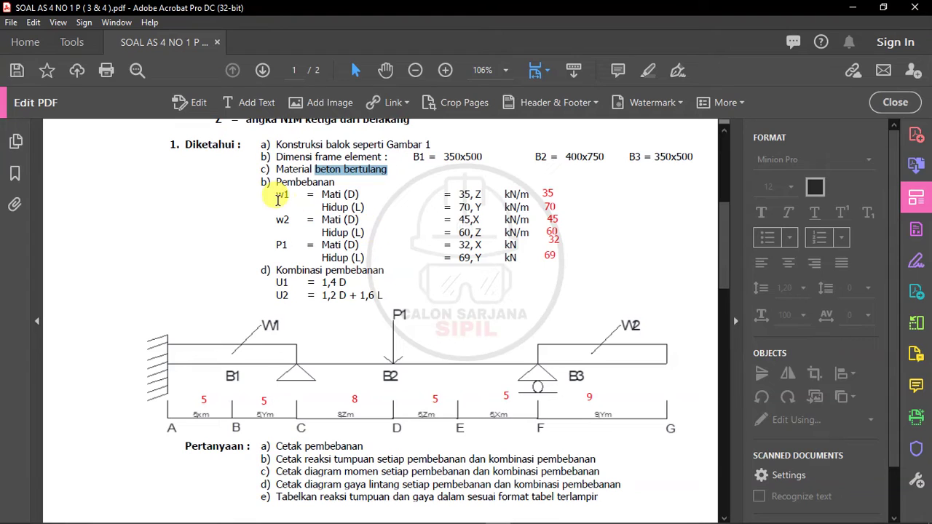
pyautogui.moveTo(274, 195); pyautogui.dragTo(426, 259)
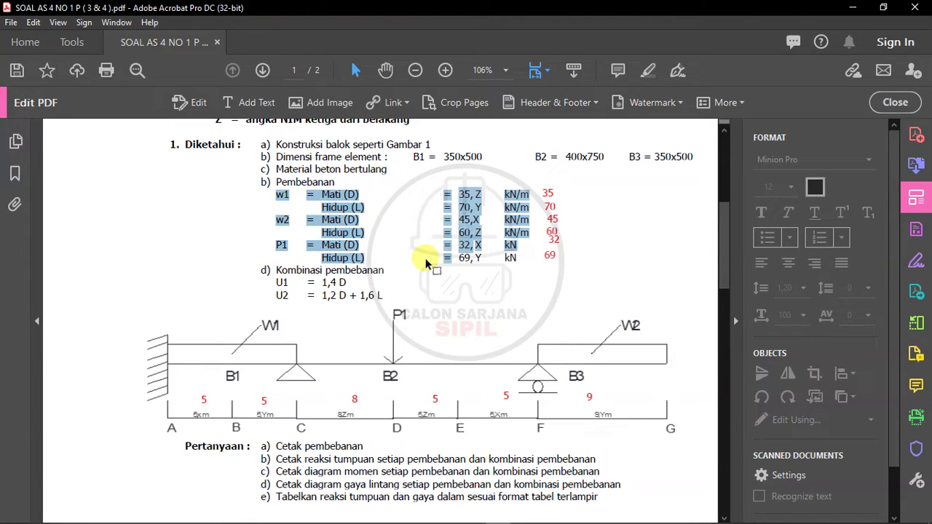
pyautogui.click(426, 262)
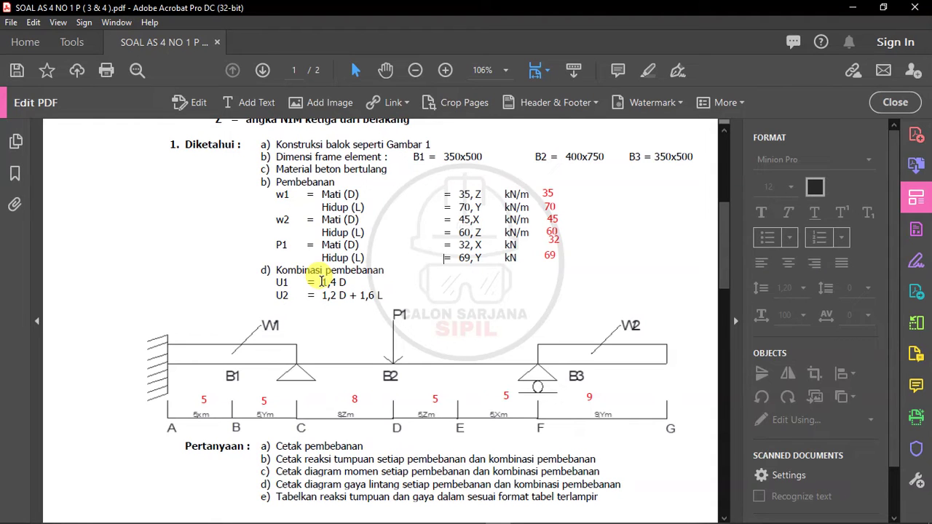
pyautogui.moveTo(322, 193); pyautogui.dragTo(361, 193)
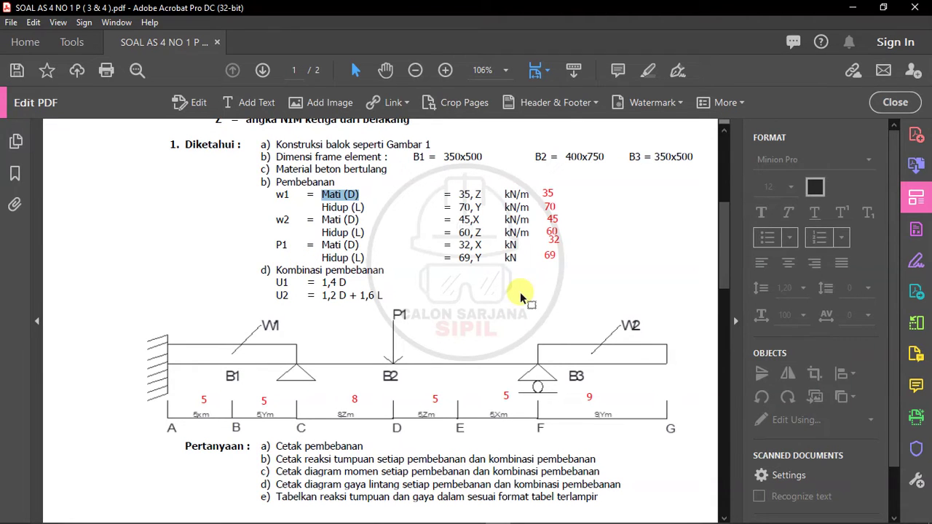
# - Switch to SAP2000 and start a new model from the Beam template without saving the options as default
pyautogui.hotkey('alt', 'Tab')
pyautogui.click(460, 328)
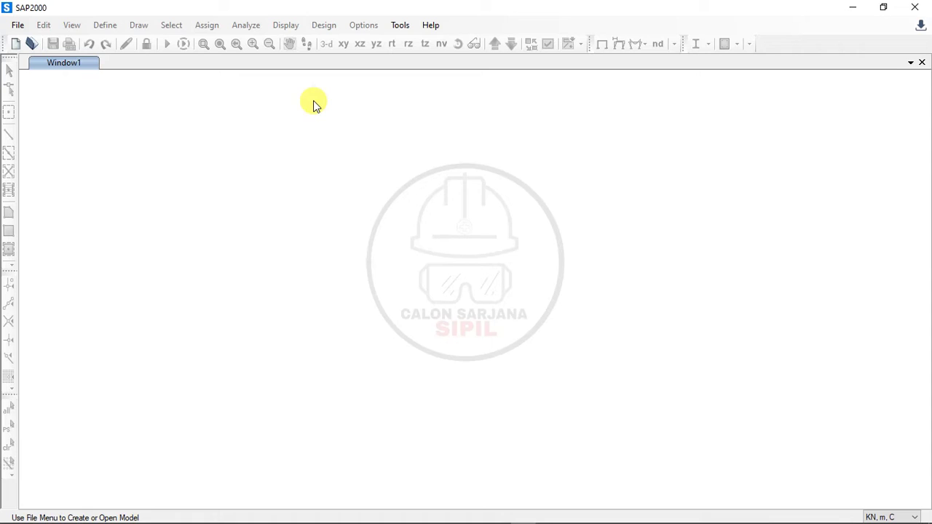
pyautogui.click(16, 46)
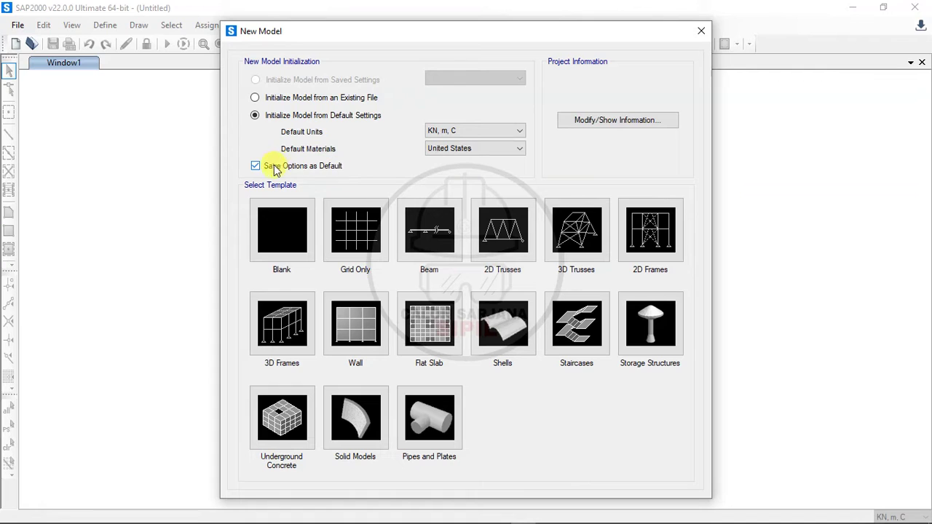
pyautogui.click(325, 169)
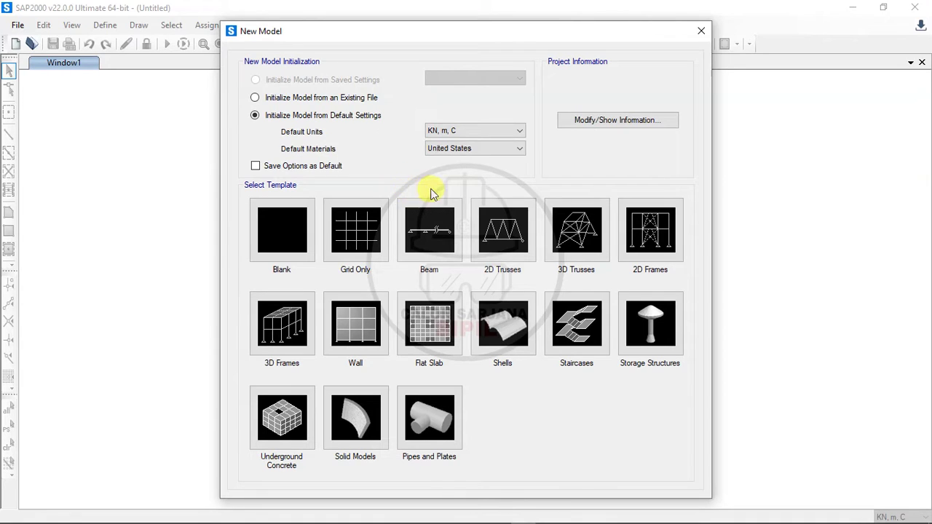
pyautogui.click(429, 236)
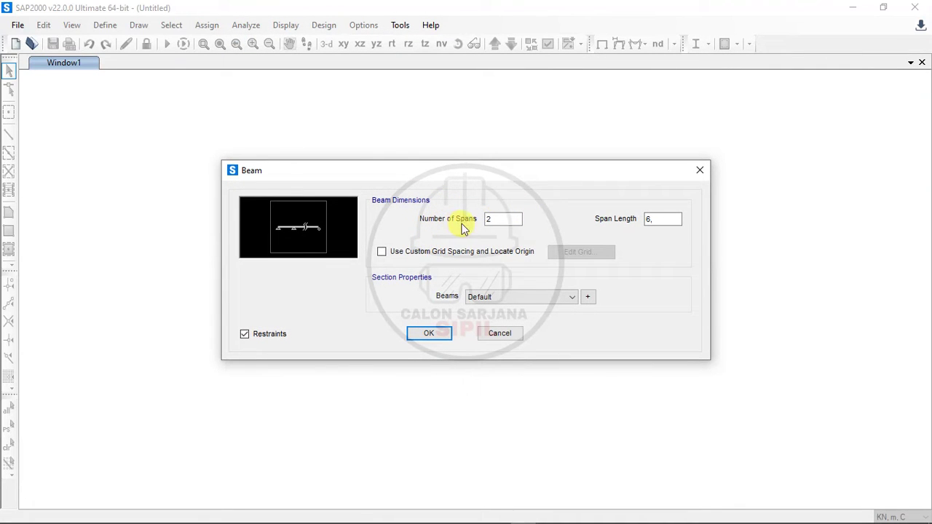
# - Check the beam figure in the PDF and set the beam to 6 spans with a span length of 5 m
pyautogui.hotkey('alt', 'Tab')
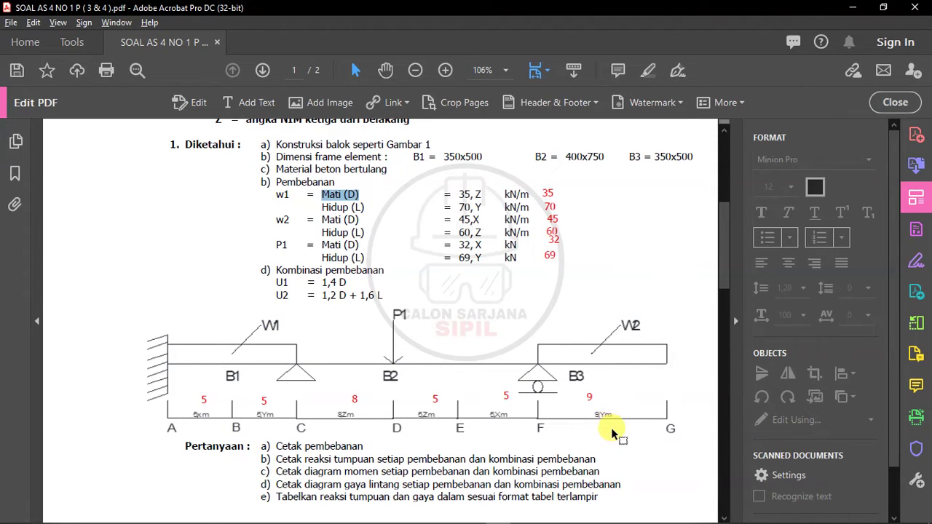
pyautogui.hotkey('alt', 'Tab')
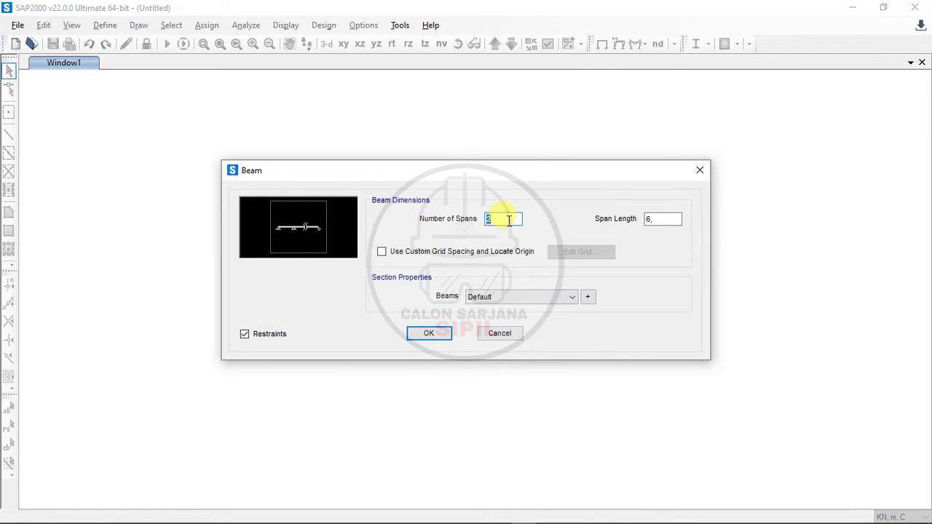
pyautogui.write('6')
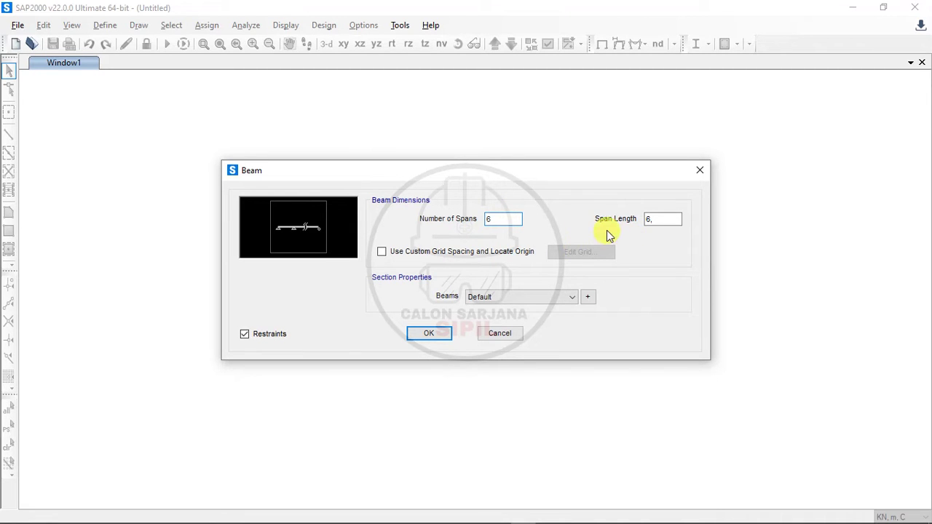
pyautogui.hotkey('alt', 'Tab')
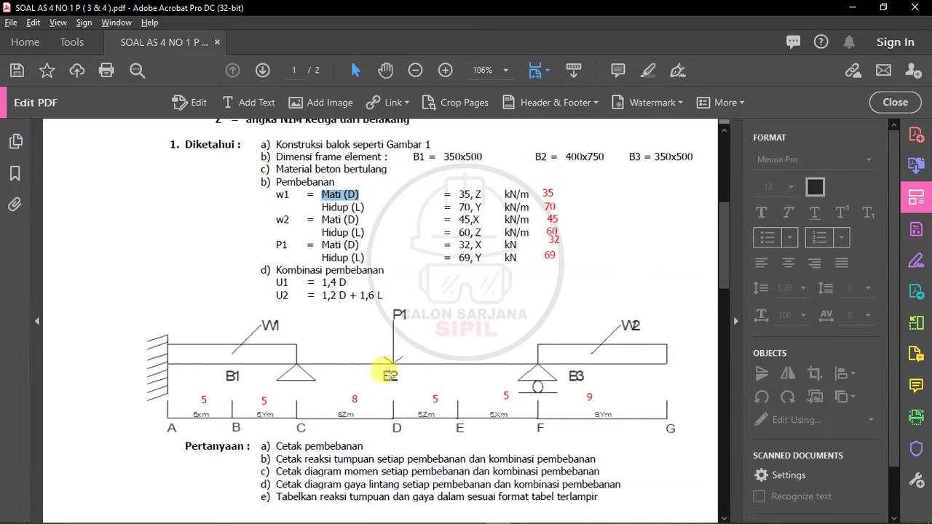
pyautogui.hotkey('alt', 'Tab')
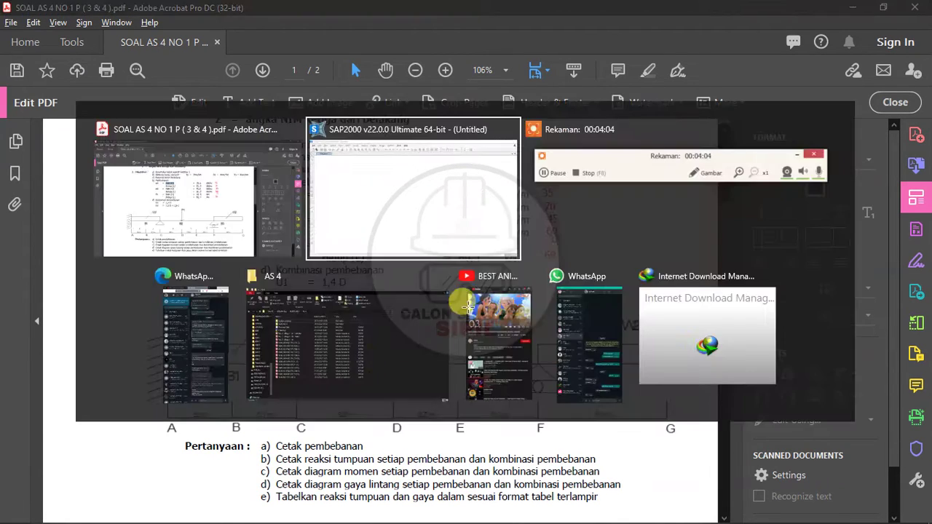
pyautogui.press('Tab')
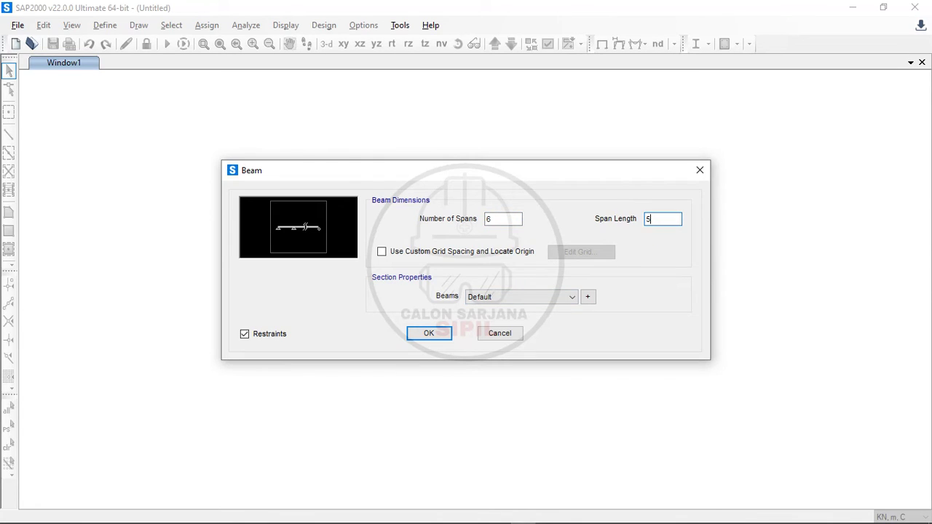
pyautogui.hotkey('alt', 'Tab')
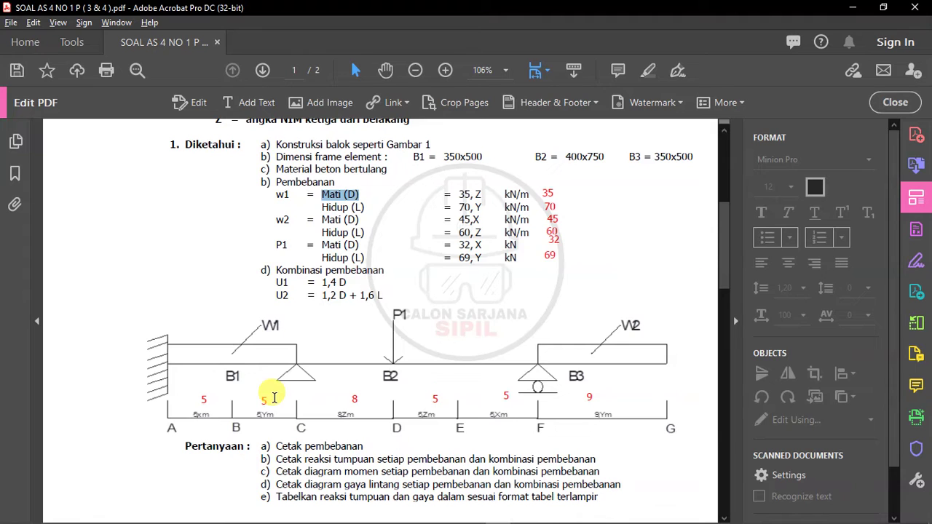
pyautogui.hotkey('alt', 'Tab')
pyautogui.write('5')
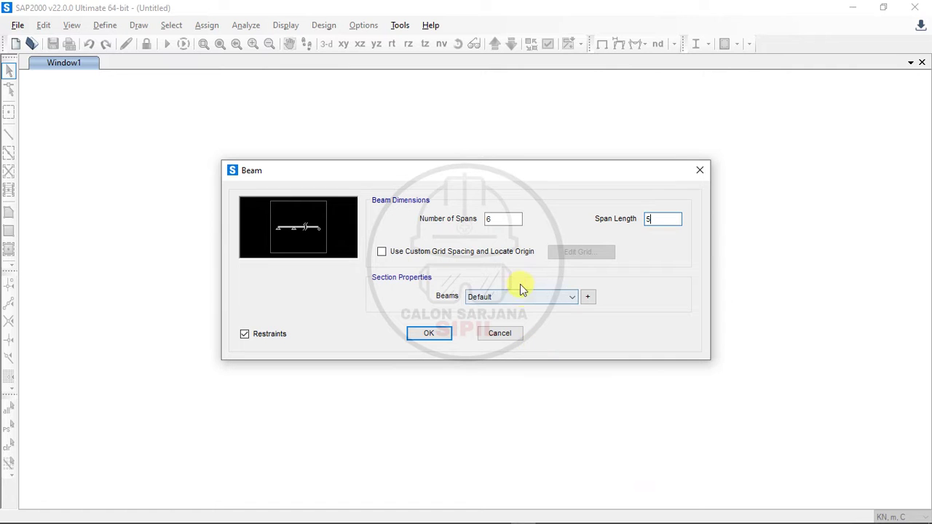
# - Enable custom grid spacing and, using the PDF's span layout, set the X grid ordinates of B to -13 m and A to -18 m
pyautogui.click(427, 251)
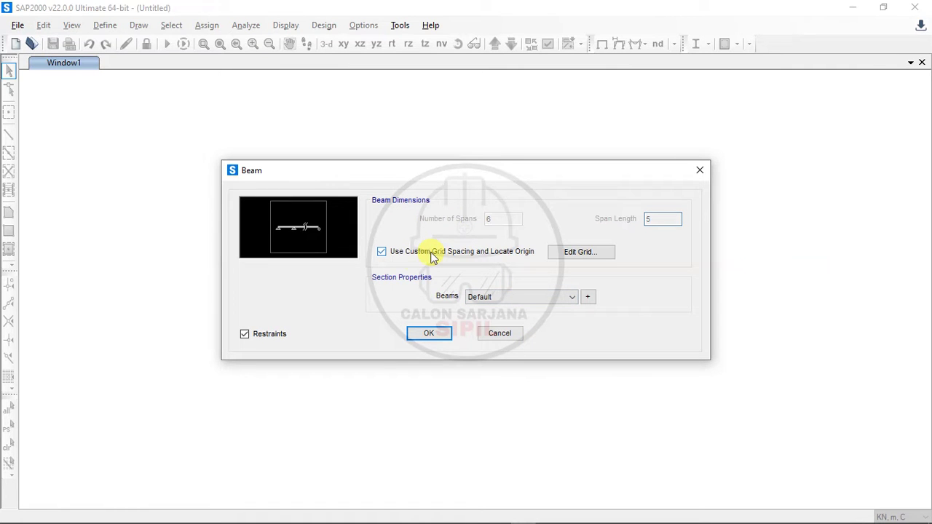
pyautogui.click(593, 254)
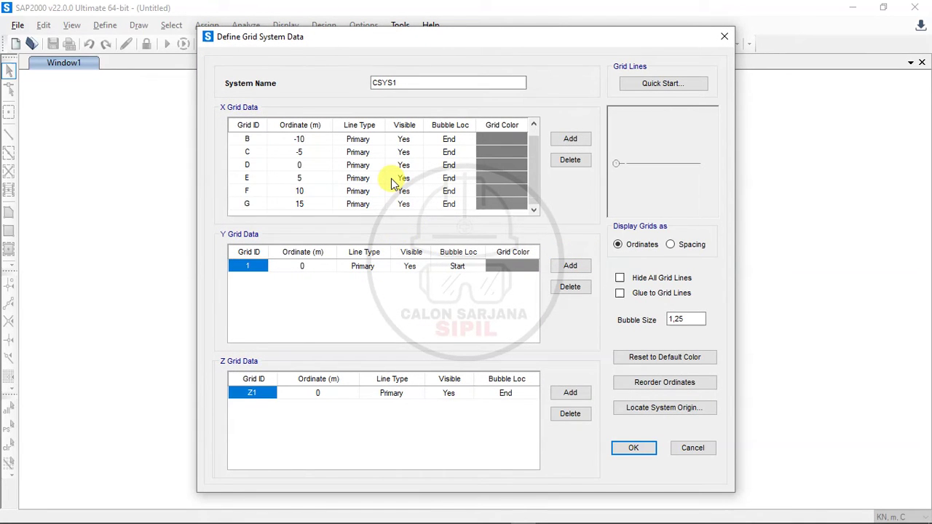
pyautogui.click(320, 181)
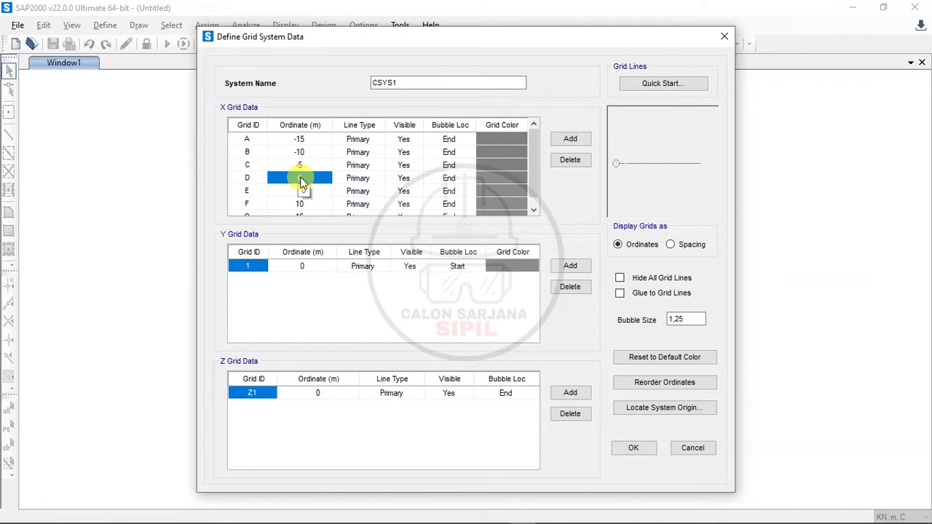
pyautogui.hotkey('alt', 'Tab')
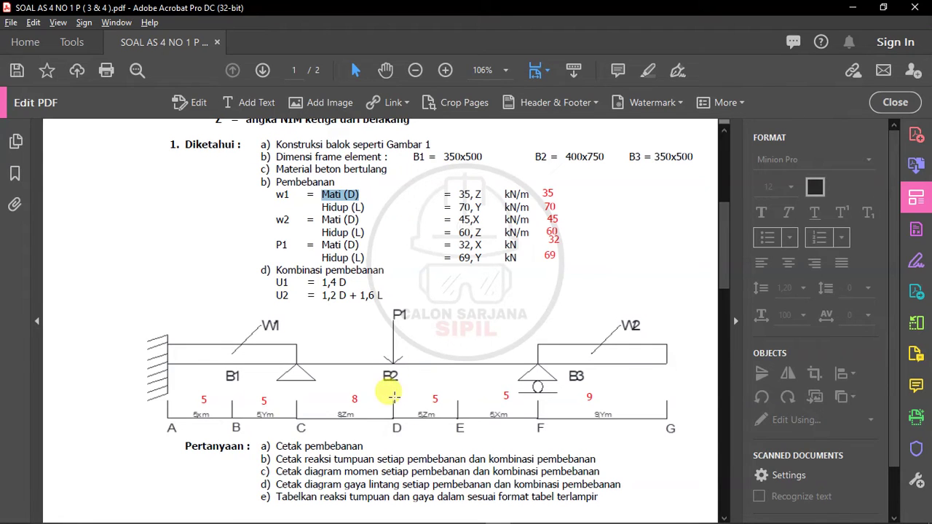
pyautogui.moveTo(368, 331); pyautogui.dragTo(275, 334)
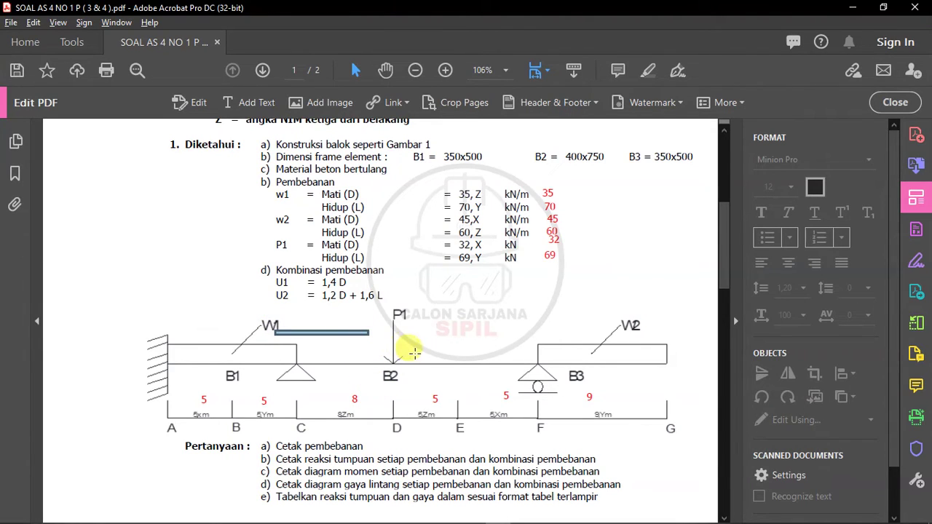
pyautogui.moveTo(405, 328); pyautogui.dragTo(553, 333)
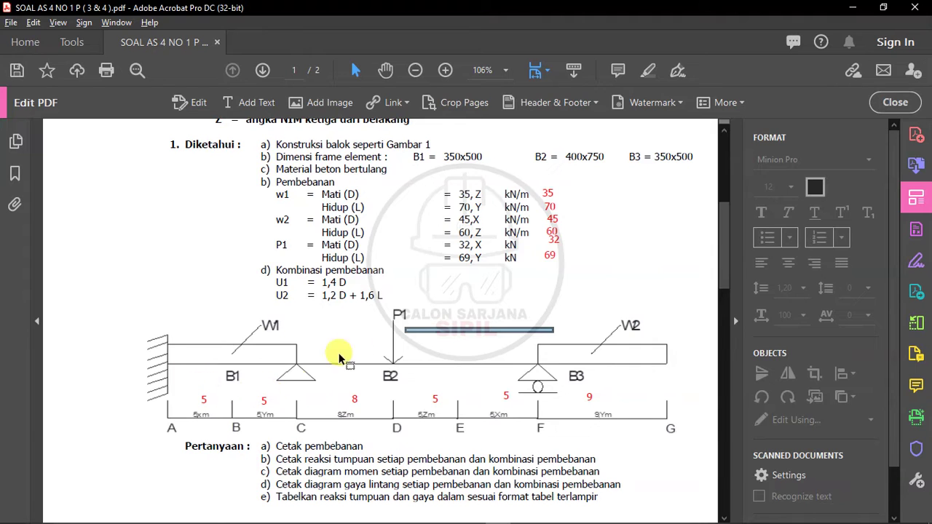
pyautogui.hotkey('alt', 'Tab')
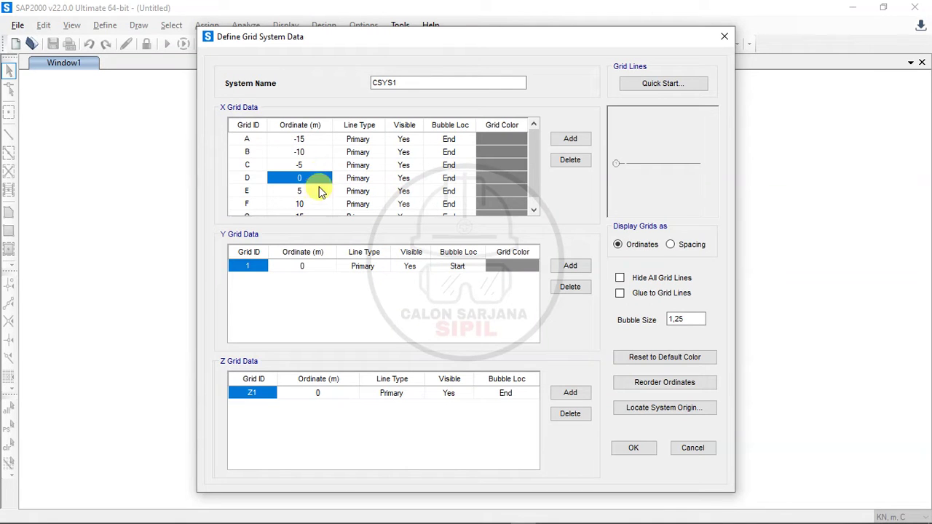
pyautogui.click(311, 166)
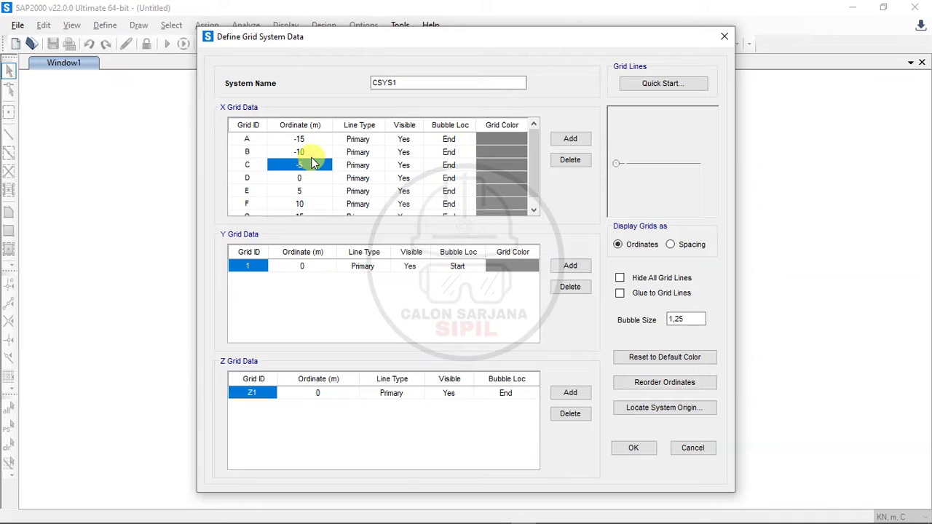
pyautogui.click(318, 153)
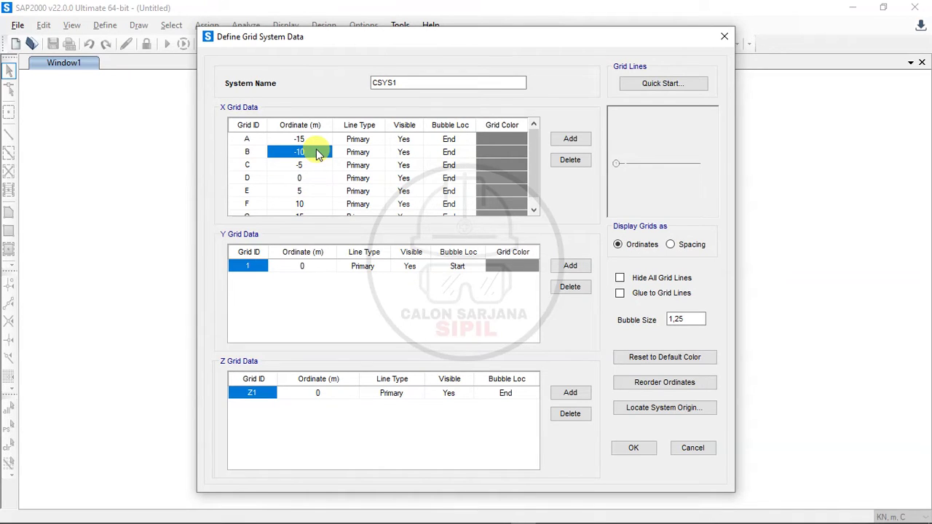
pyautogui.write('-13')
pyautogui.click(317, 144)
pyautogui.write('-18')
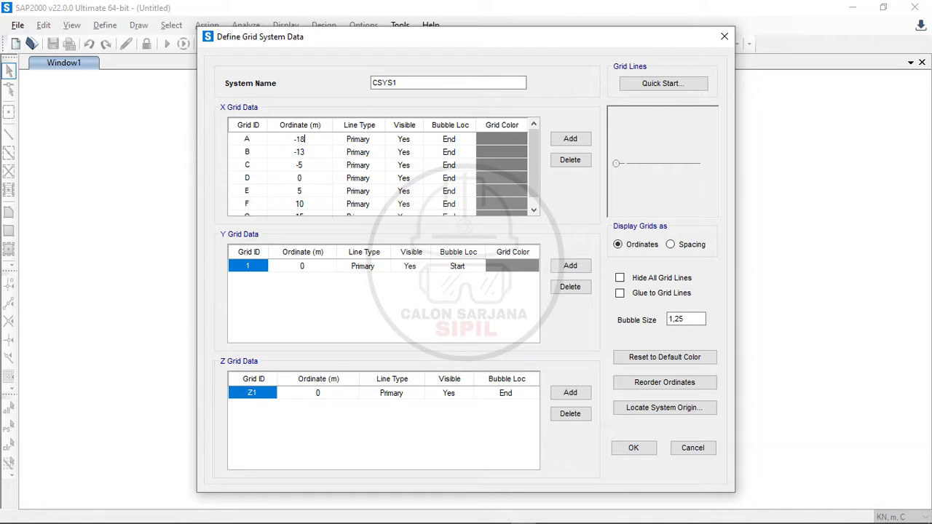
# - Check the last span in the PDF, set the X ordinate of grid G to 19 m and accept the grid data
pyautogui.scroll(-1, 321, 185)
pyautogui.hotkey('alt', 'Tab')
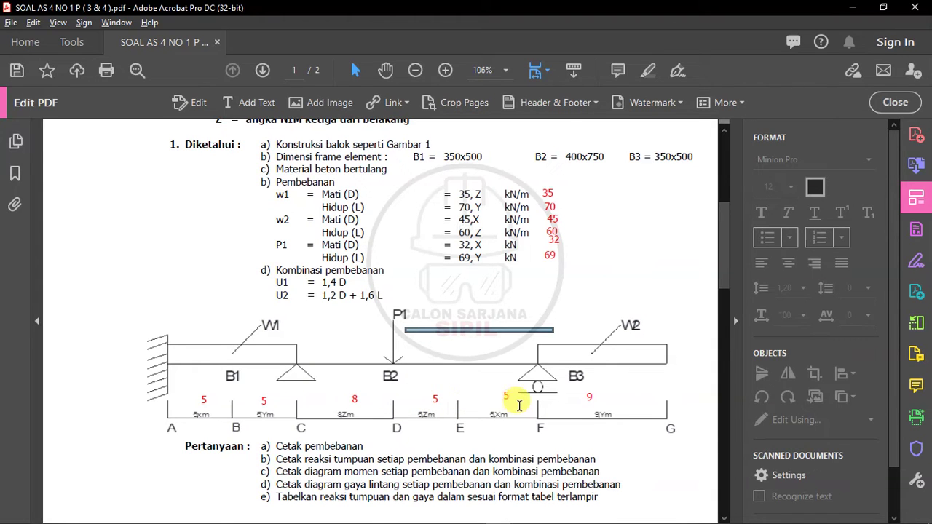
pyautogui.hotkey('alt', 'Tab')
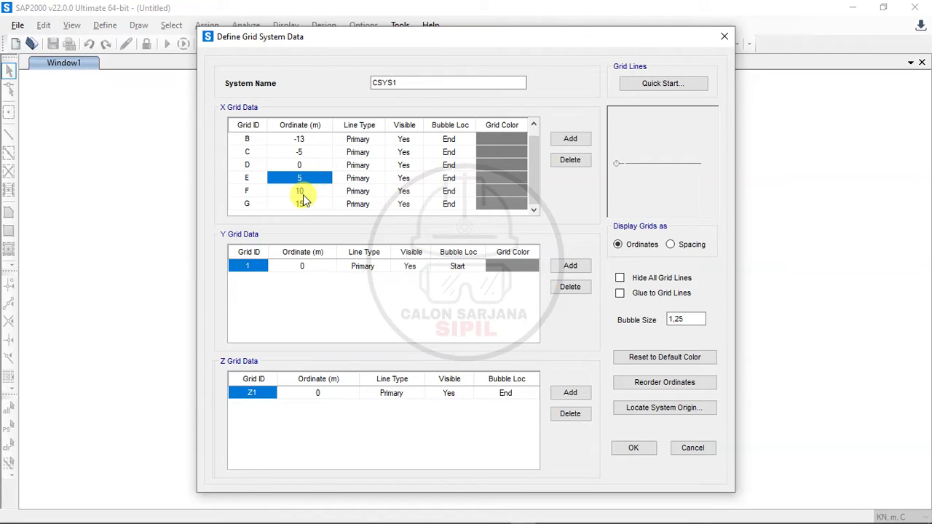
pyautogui.click(303, 193)
pyautogui.write('19')
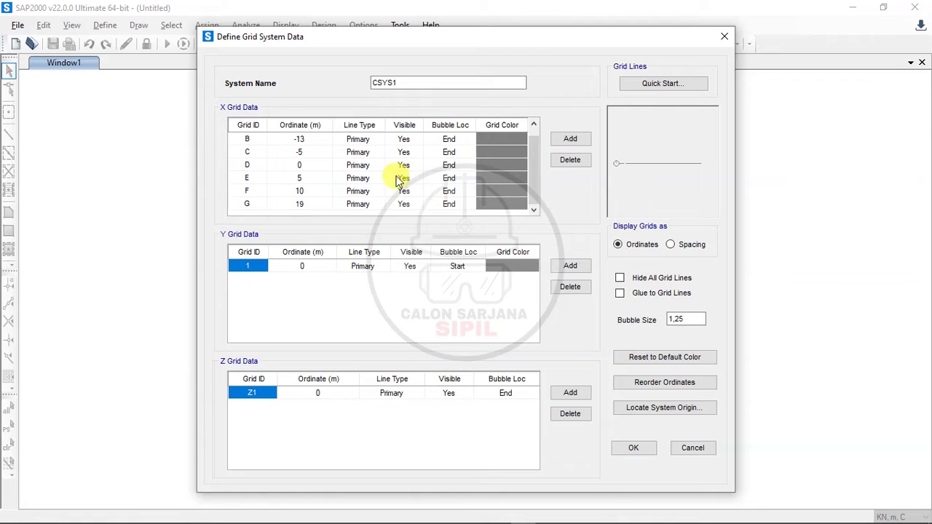
pyautogui.scroll(1, 386, 182)
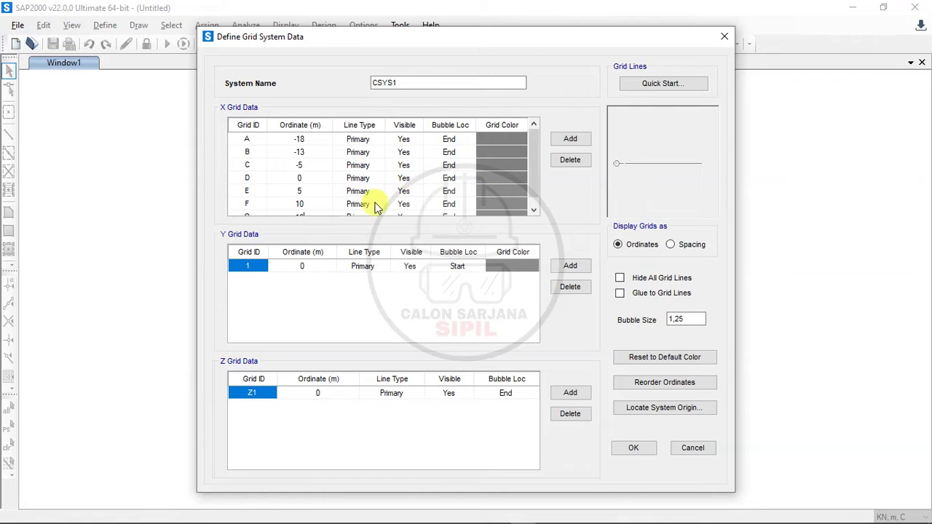
pyautogui.click(631, 446)
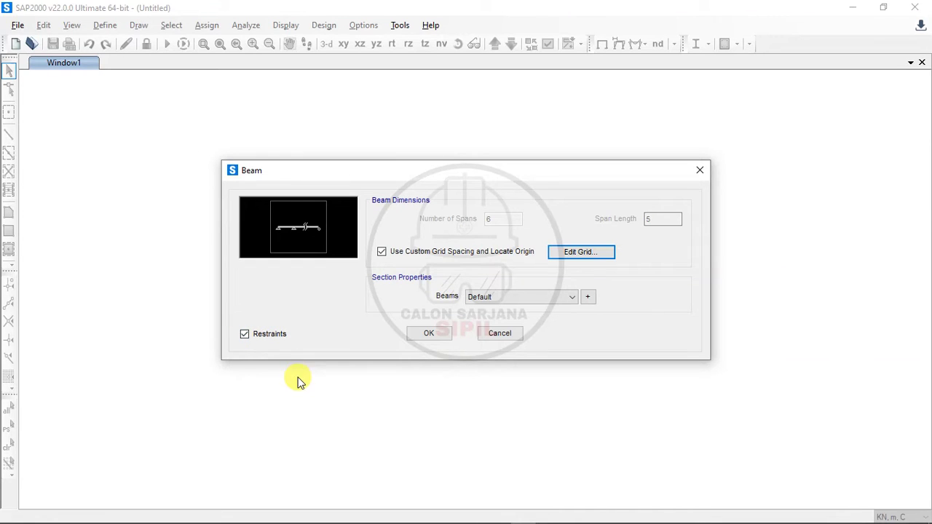
# - Check the beam's supports in the PDF, disable the template's restraints and create the beam model
pyautogui.hotkey('alt', 'Tab')
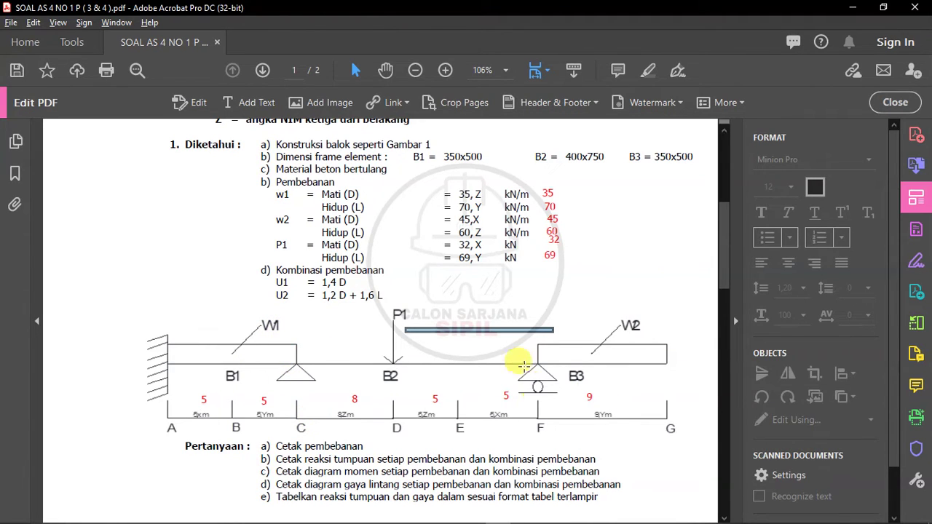
pyautogui.hotkey('alt', 'Tab')
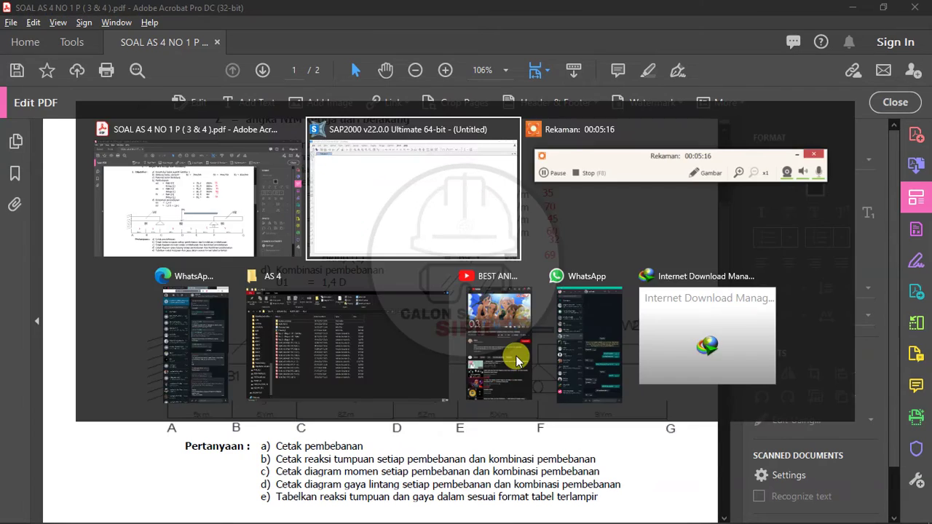
pyautogui.click(272, 334)
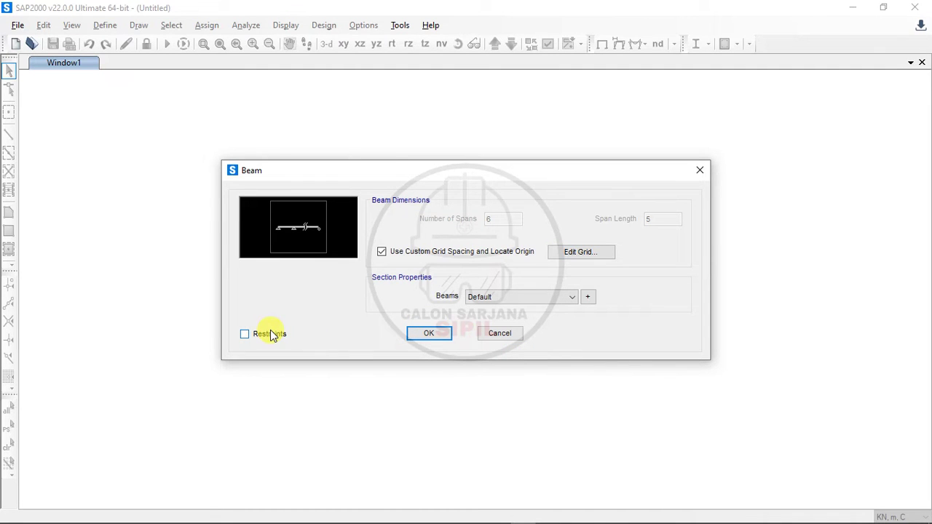
pyautogui.click(430, 333)
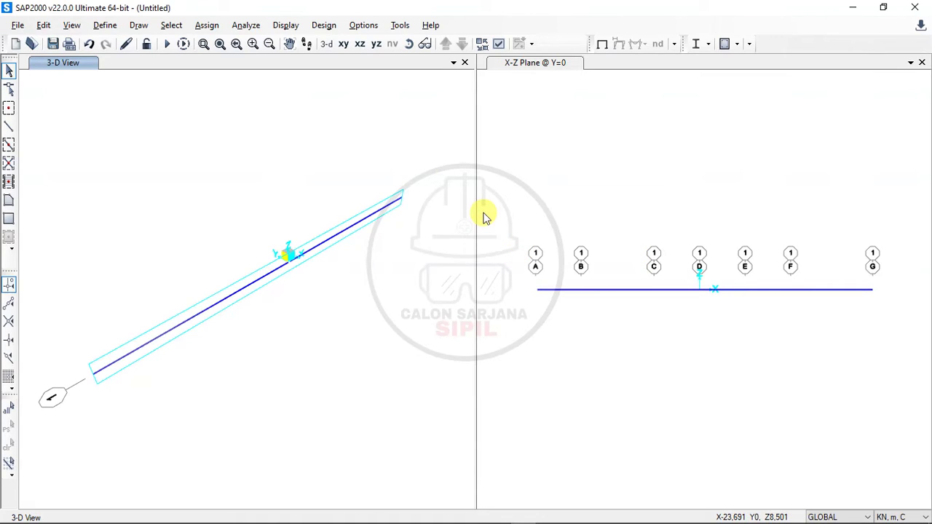
# - Close the 3-D view and delete all the template's frames and joints in the X-Z plane, leaving only the grid
pyautogui.click(466, 62)
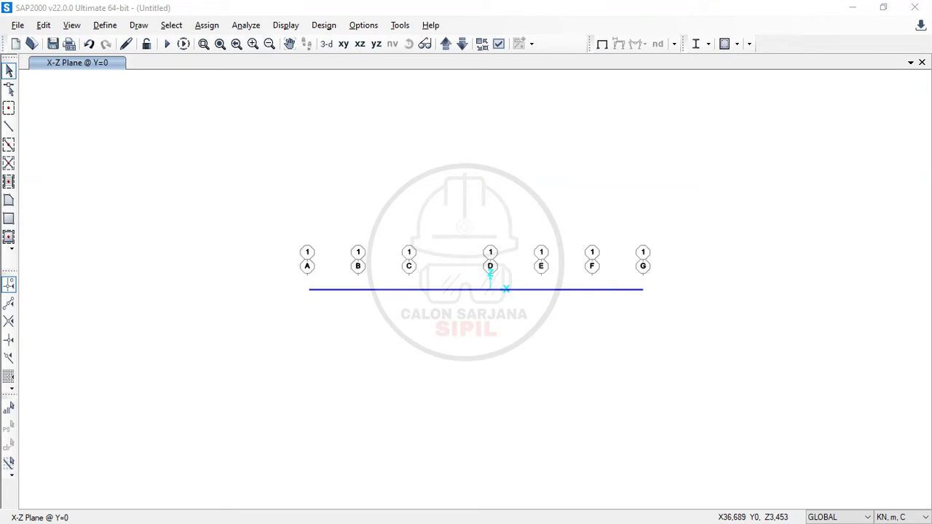
pyautogui.scroll(4, 486, 295)
pyautogui.scroll(-2, 486, 295)
pyautogui.moveTo(486, 296); pyautogui.dragTo(481, 317, button='middle')
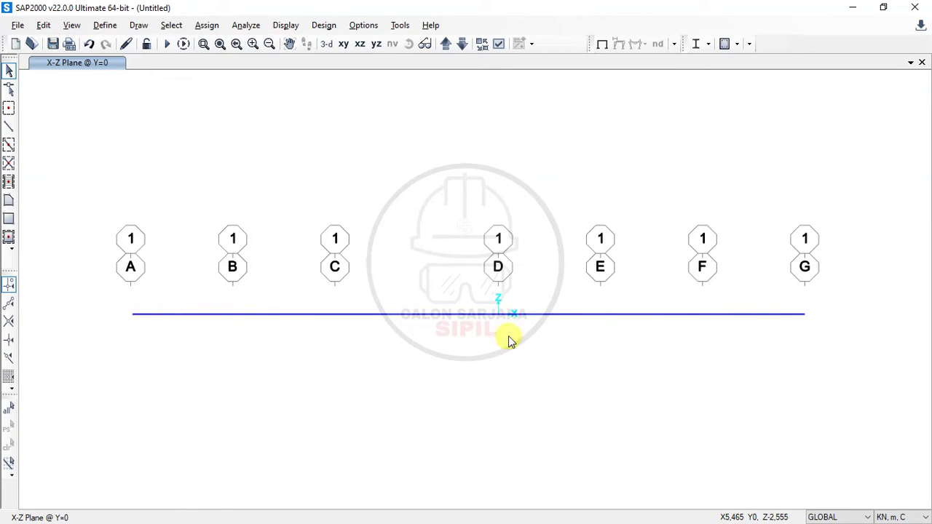
pyautogui.moveTo(41, 272); pyautogui.dragTo(889, 367)
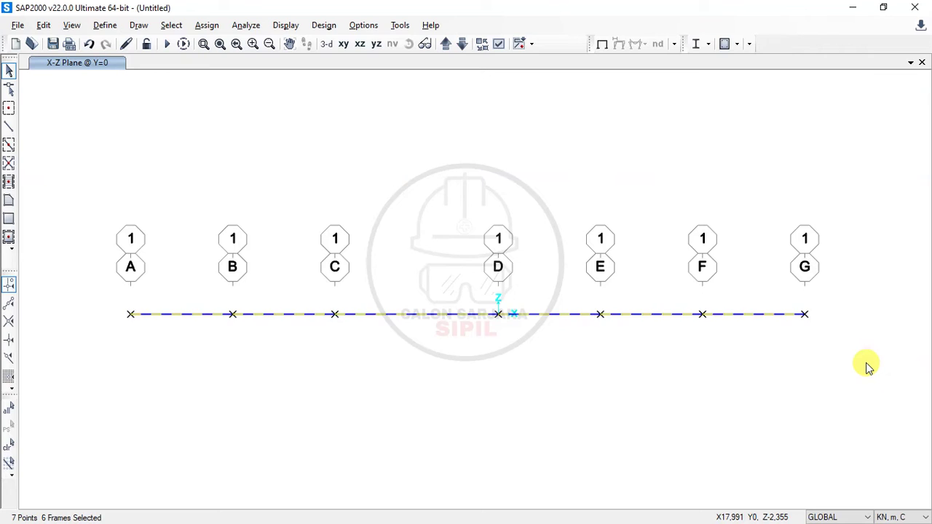
pyautogui.press('Delete')
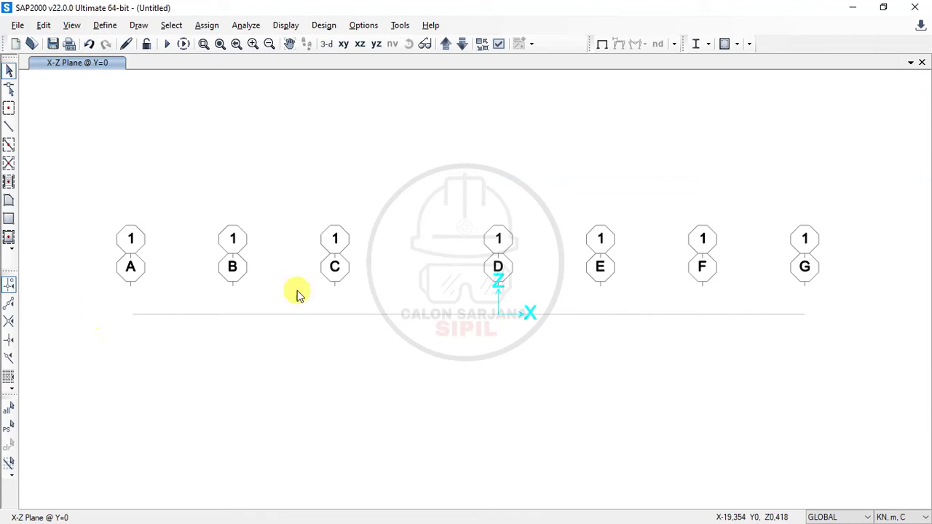
# - Define a material named BETON as a copy of 4000Psi and accept the material list
pyautogui.click(105, 24)
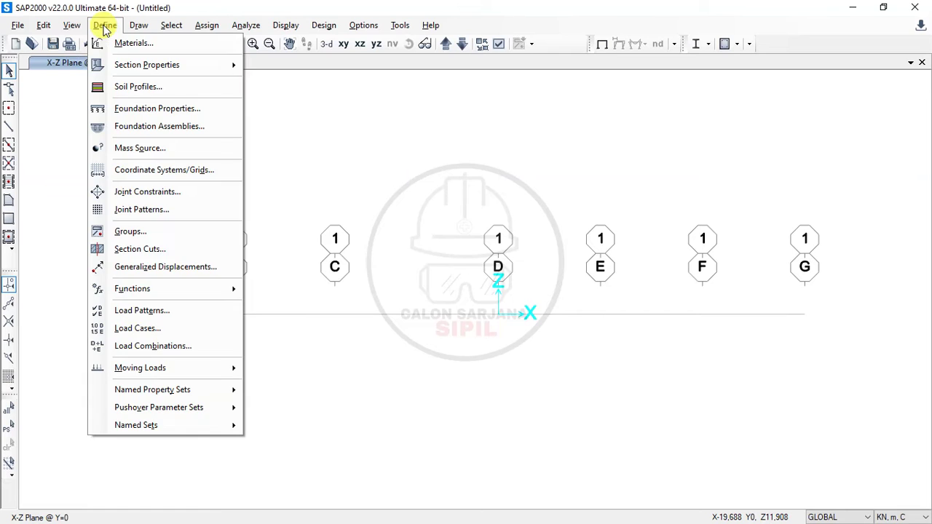
pyautogui.click(120, 42)
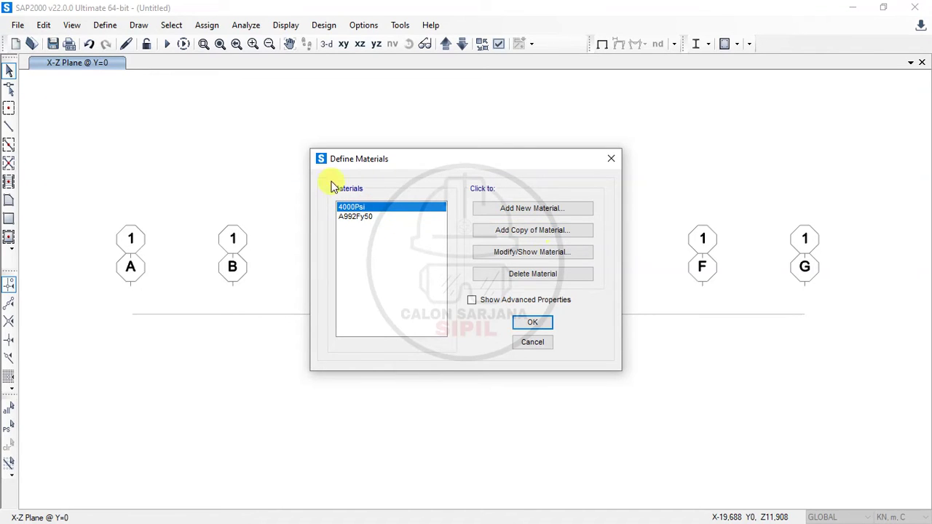
pyautogui.click(542, 233)
pyautogui.write('bet')
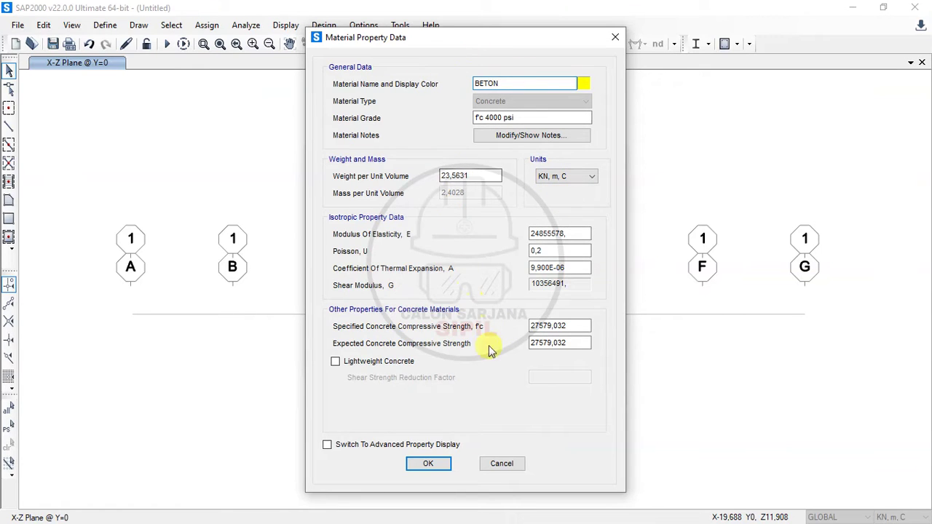
pyautogui.click(432, 474)
pyautogui.click(430, 469)
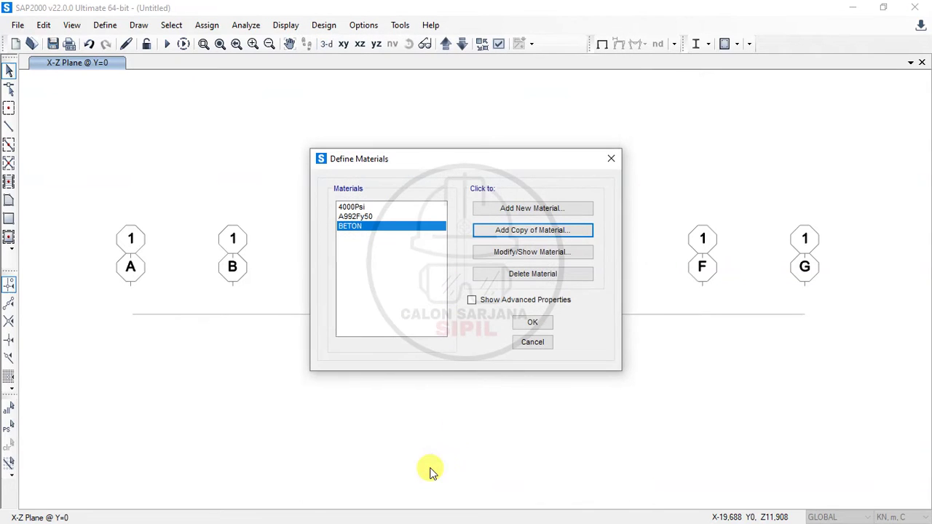
pyautogui.click(534, 321)
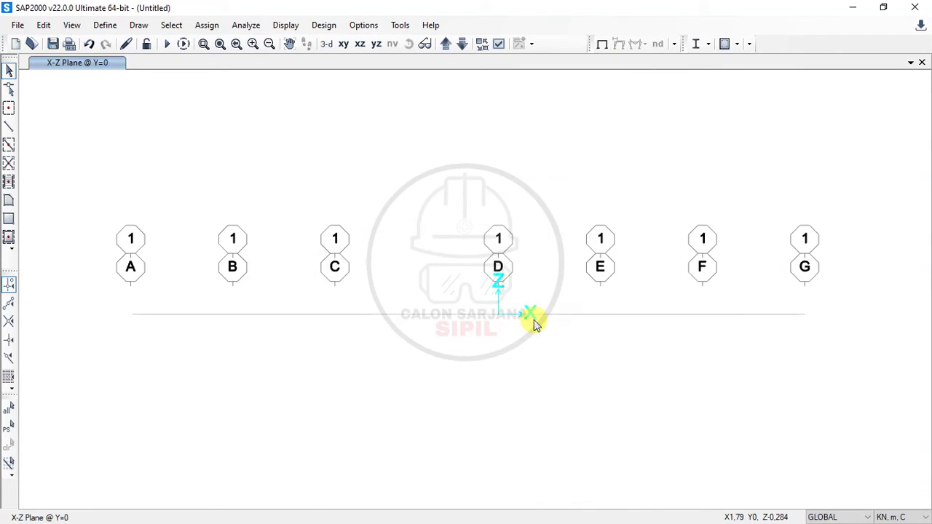
# - Add a new frame section property of type Concrete with a rectangular shape
pyautogui.click(105, 25)
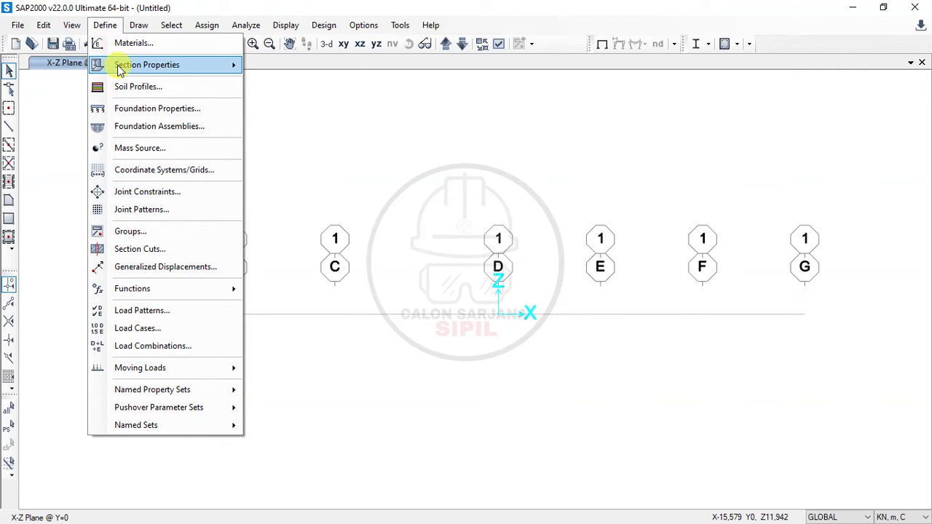
pyautogui.moveTo(121, 67)
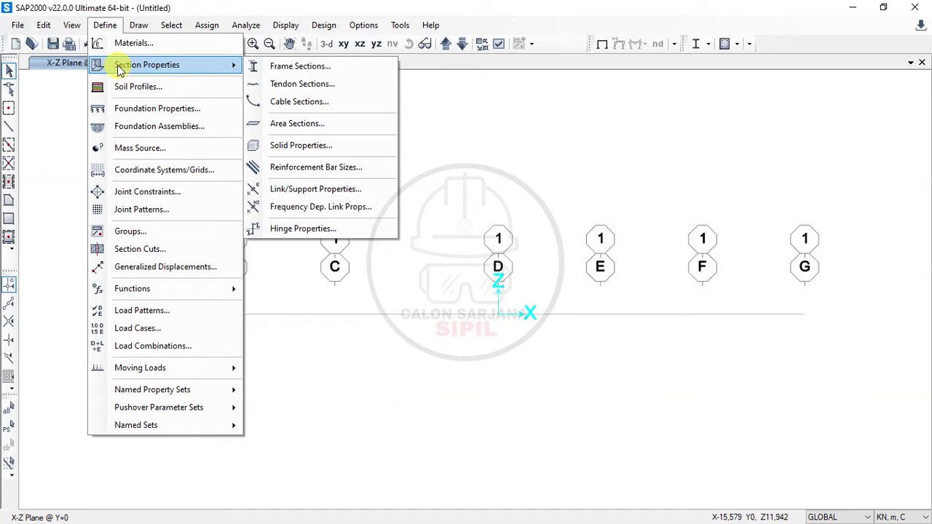
pyautogui.click(109, 26)
pyautogui.click(106, 26)
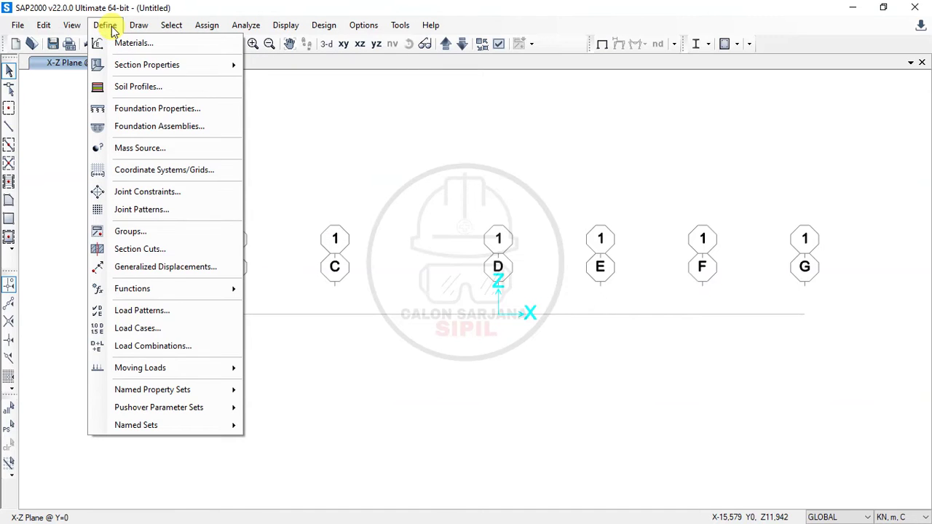
pyautogui.moveTo(120, 69)
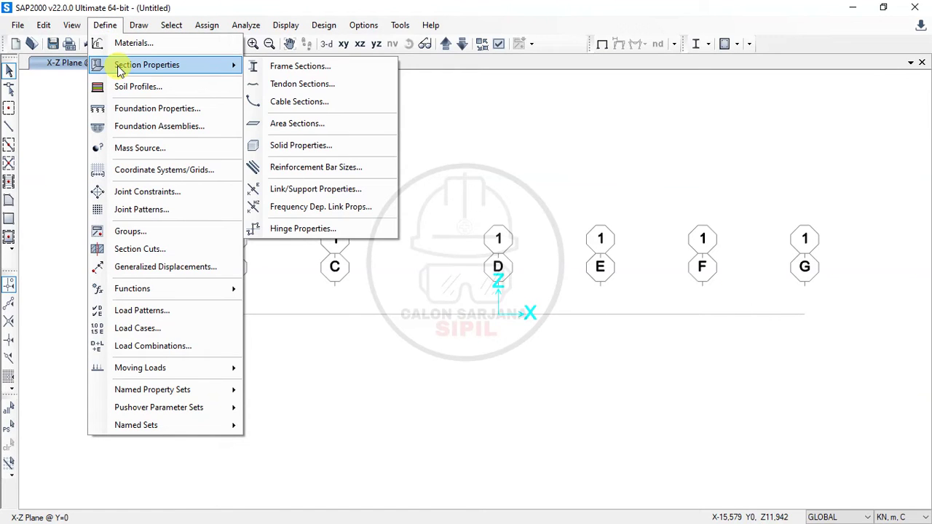
pyautogui.click(323, 67)
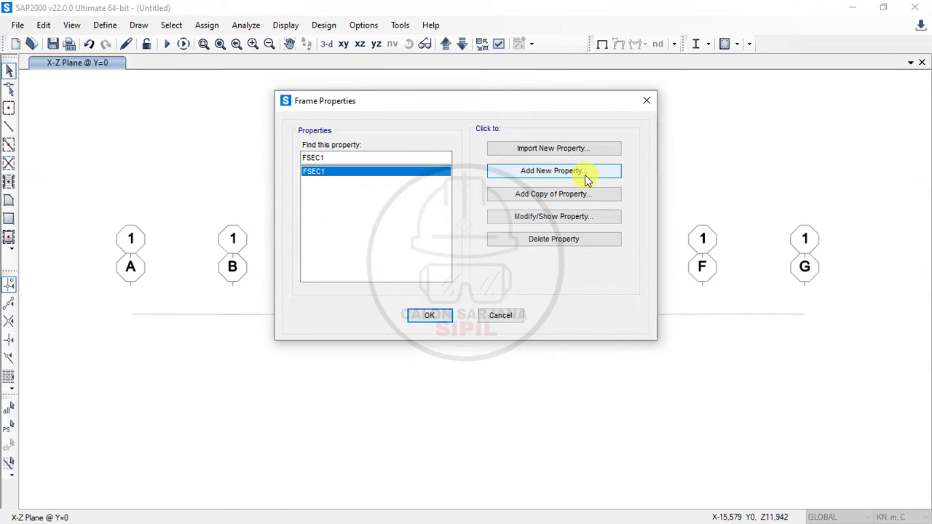
pyautogui.click(539, 180)
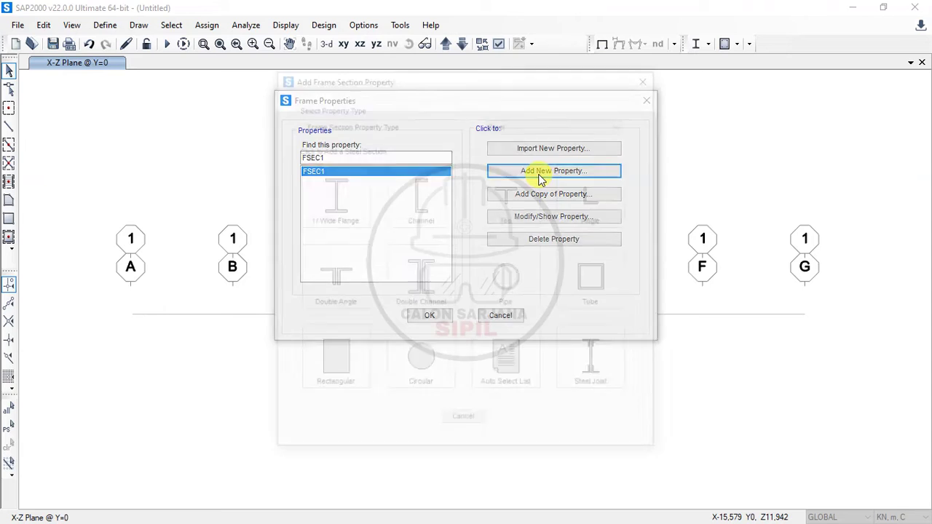
pyautogui.click(540, 128)
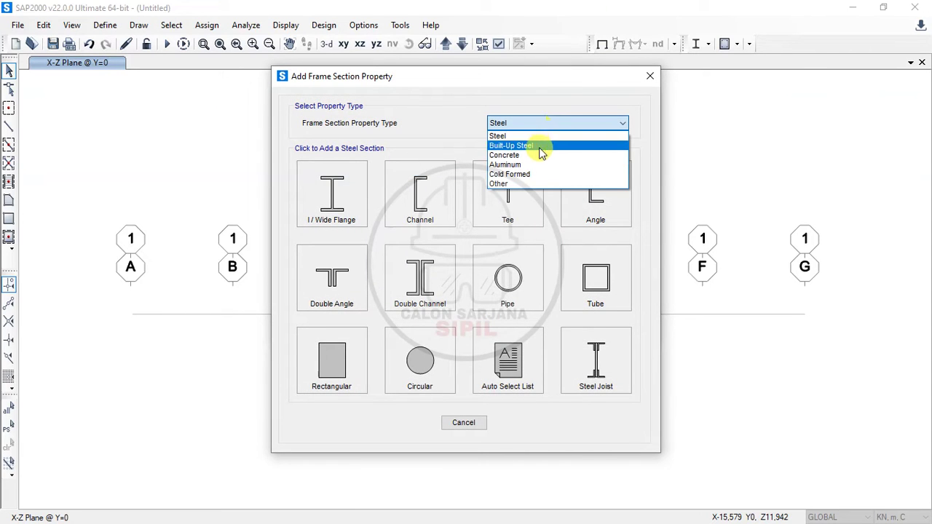
pyautogui.click(537, 156)
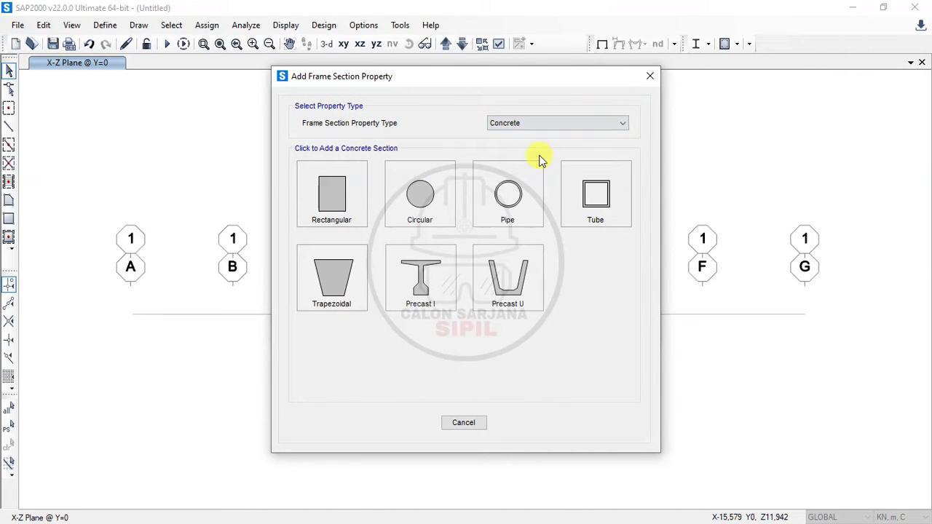
pyautogui.click(333, 191)
# - Look up the B1 dimensions in the PDF and name the section B1 350 X 500
pyautogui.moveTo(435, 130); pyautogui.dragTo(350, 135)
pyautogui.write('B1')
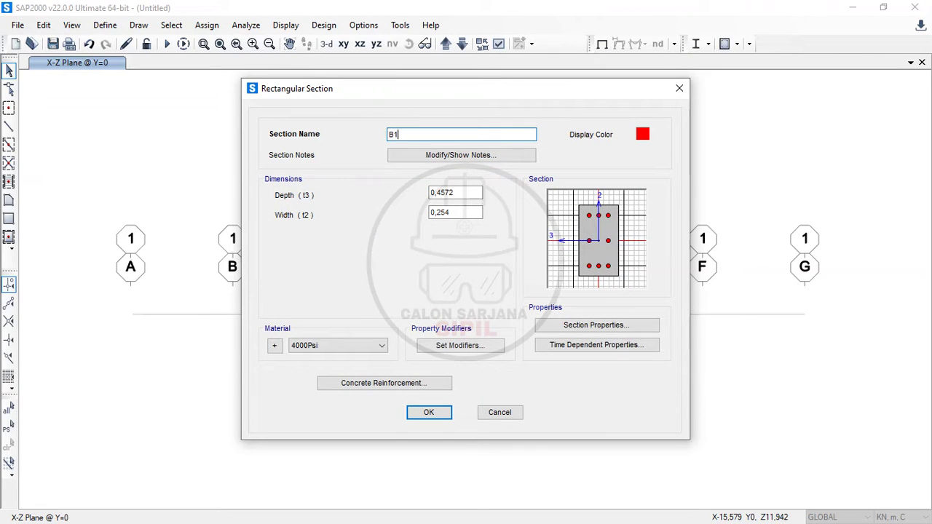
pyautogui.hotkey('alt', 'Tab')
pyautogui.hotkey('alt', 'Tab')
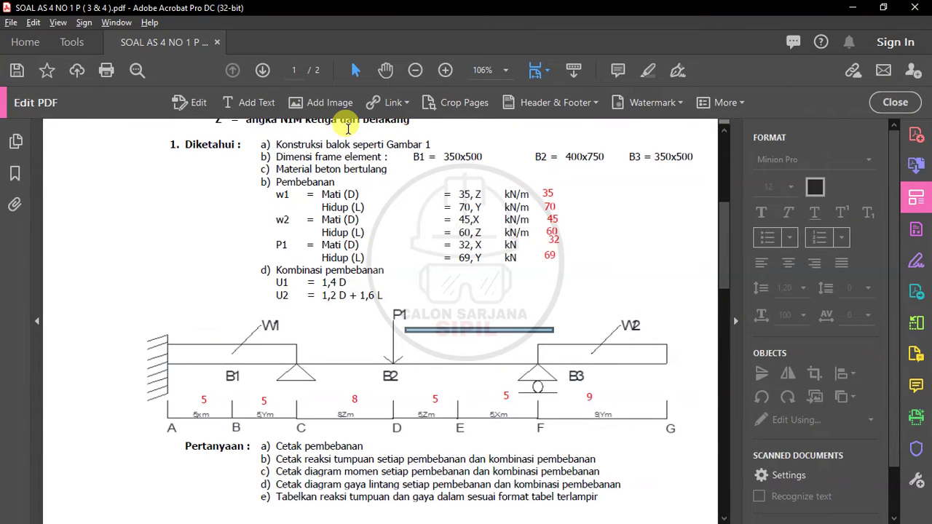
pyautogui.moveTo(412, 156); pyautogui.dragTo(472, 155)
pyautogui.hotkey('alt', 'Tab')
pyautogui.hotkey('alt', 'Tab')
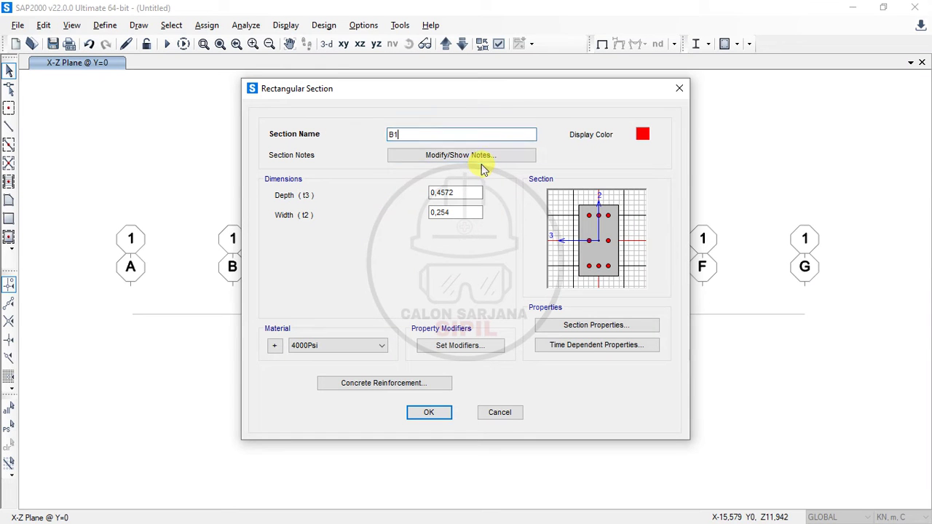
pyautogui.write('350 ')
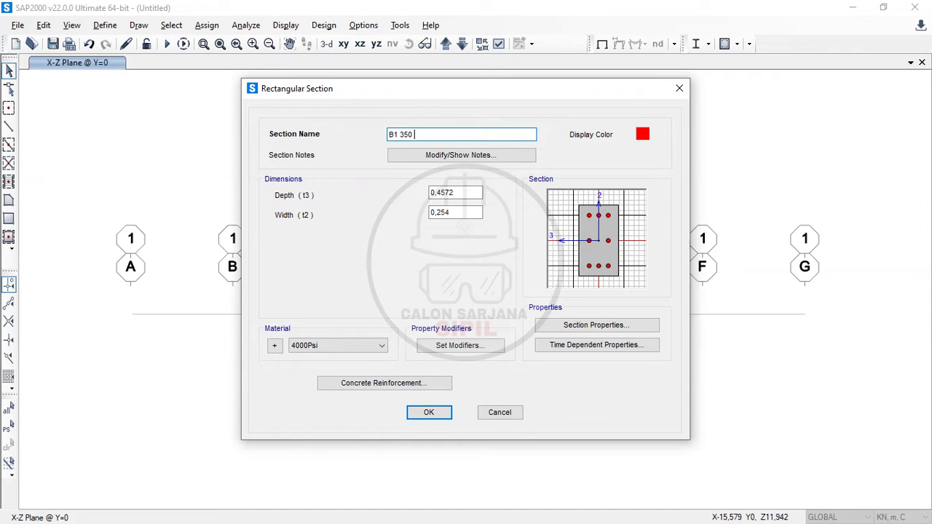
pyautogui.write('X 500')
pyautogui.press('Tab')
pyautogui.press('Tab')
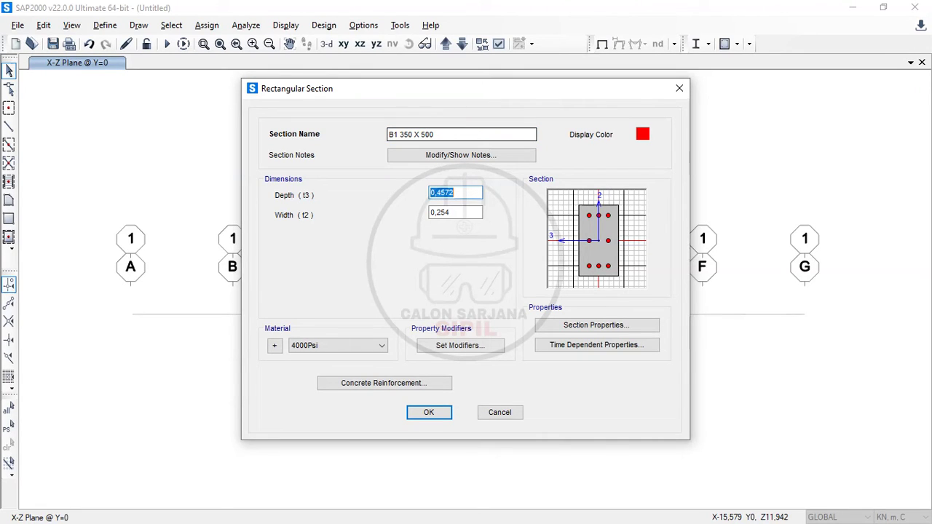
# - Set the B1 section's depth (t3) to 0,5 m and its width (t2) to 0,35 m
pyautogui.write('0,')
pyautogui.press('BackSpace')
pyautogui.press('BackSpace')
pyautogui.click(435, 131)
pyautogui.press('Return')
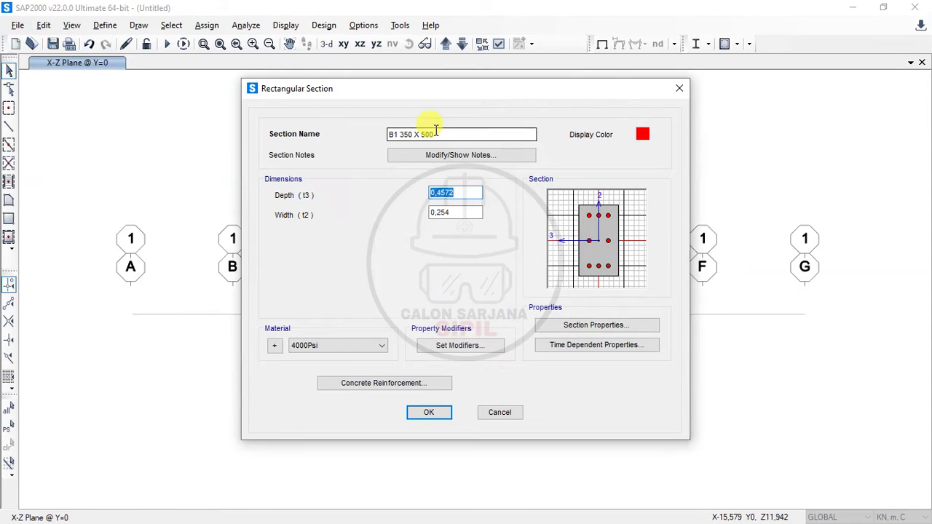
pyautogui.write('0,5')
pyautogui.press('Tab')
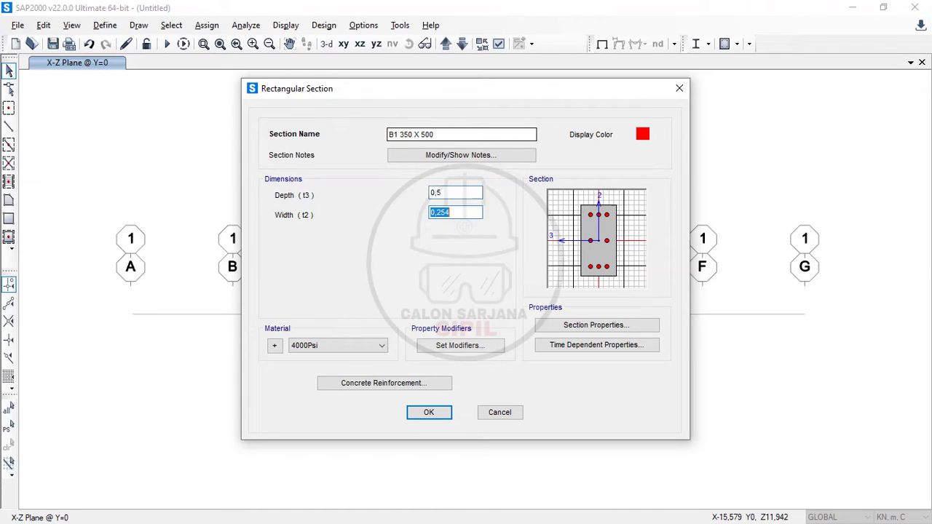
pyautogui.write('0,35')
pyautogui.press('Tab')
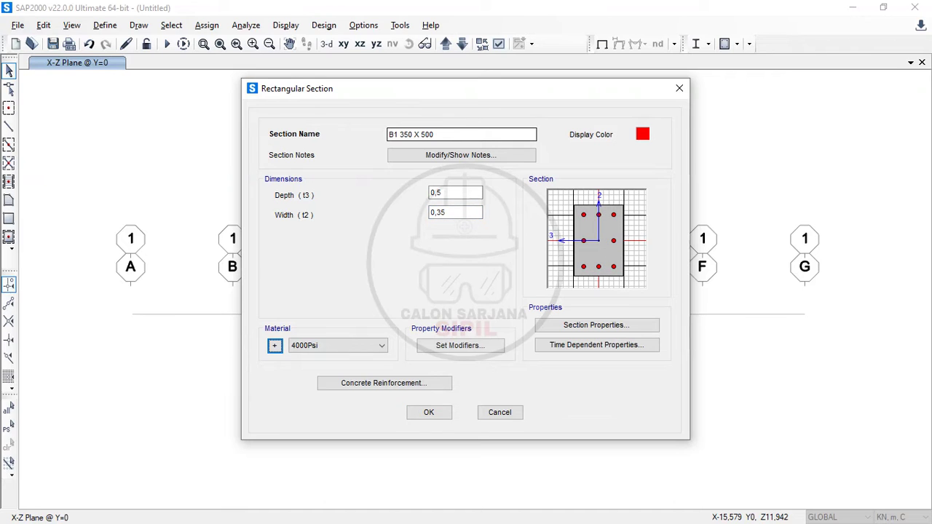
pyautogui.click(435, 194)
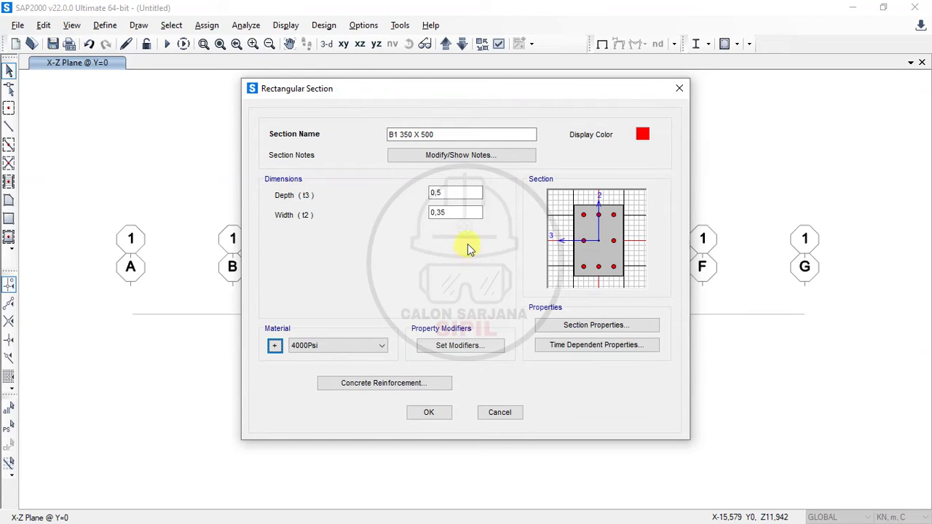
# - Assign material BETON to the B1 section, set its reinforcement design type to Beam (M3 Design Only) and accept the section
pyautogui.click(335, 349)
pyautogui.click(328, 386)
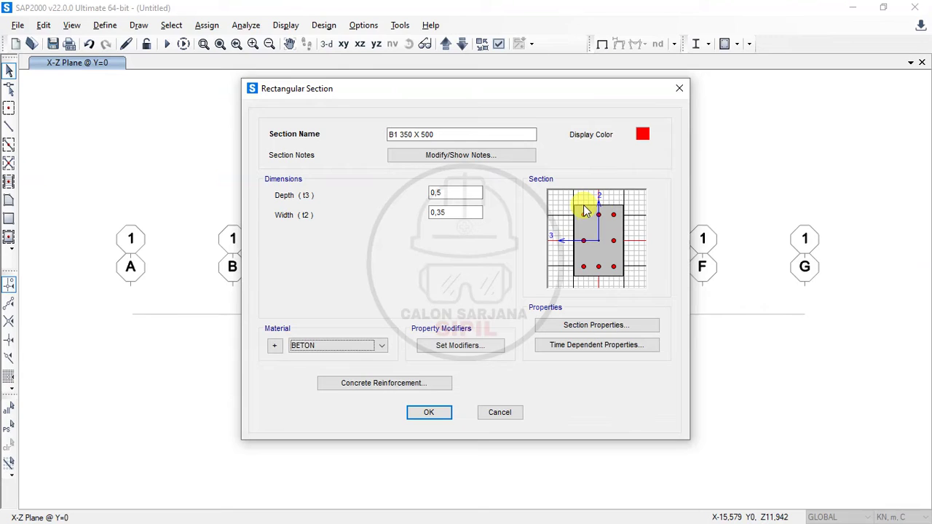
pyautogui.click(386, 390)
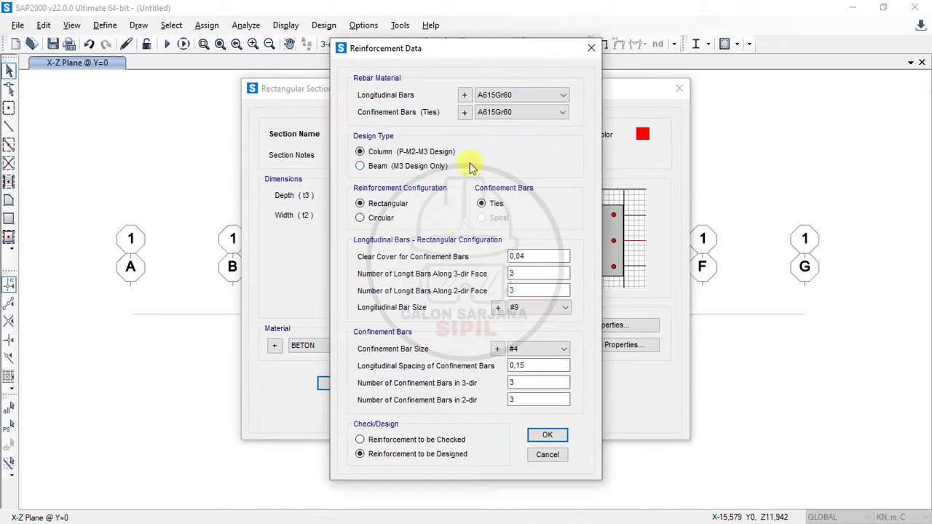
pyautogui.click(374, 172)
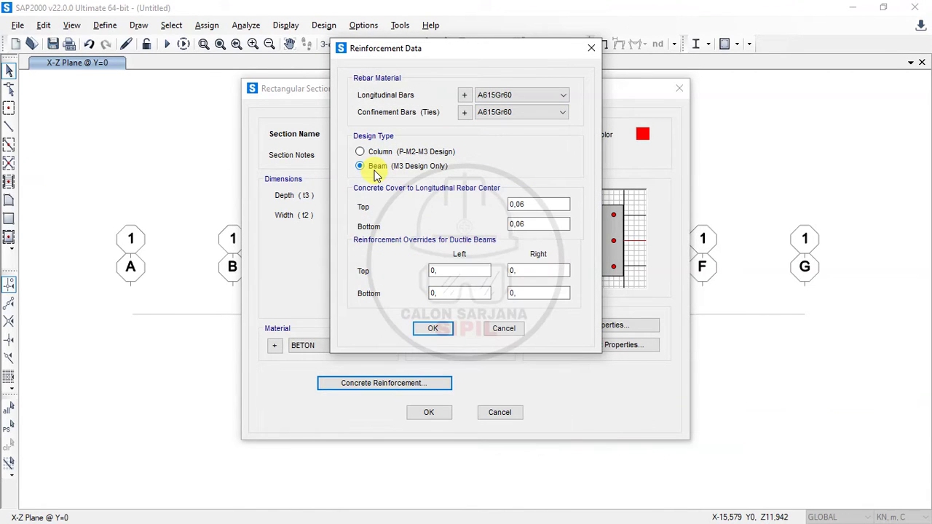
pyautogui.click(425, 329)
pyautogui.click(439, 413)
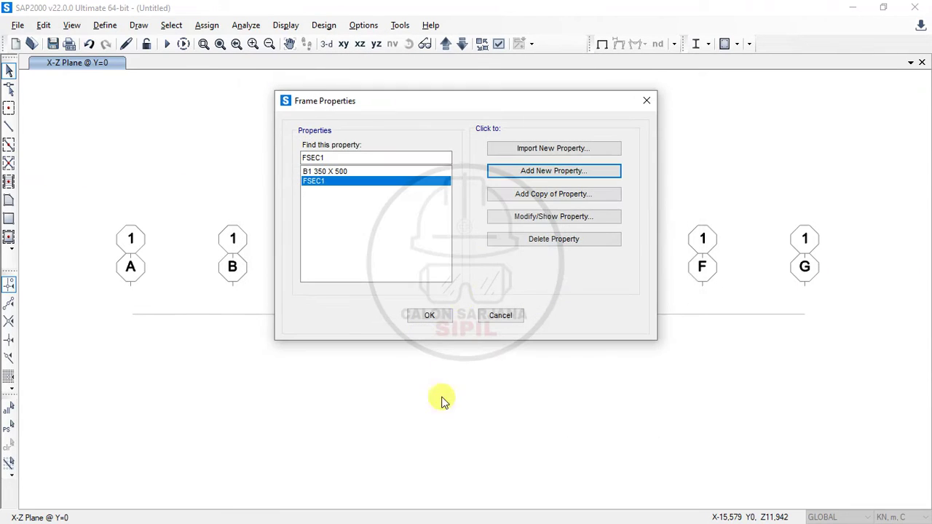
# - Add a copy of the B1 section, look up the B2 dimensions in the PDF and name the copy B2 400 X 750
pyautogui.click(317, 171)
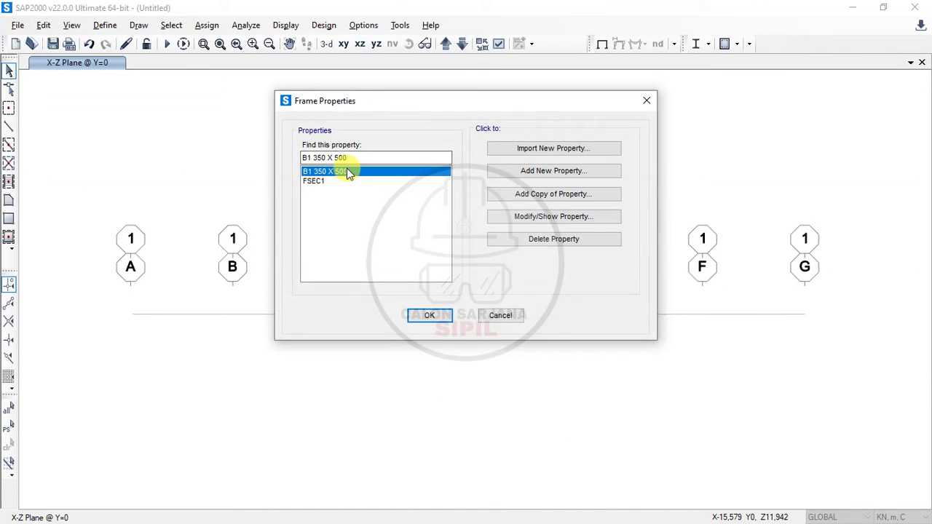
pyautogui.click(554, 195)
pyautogui.write('B2')
pyautogui.hotkey('alt', 'Tab')
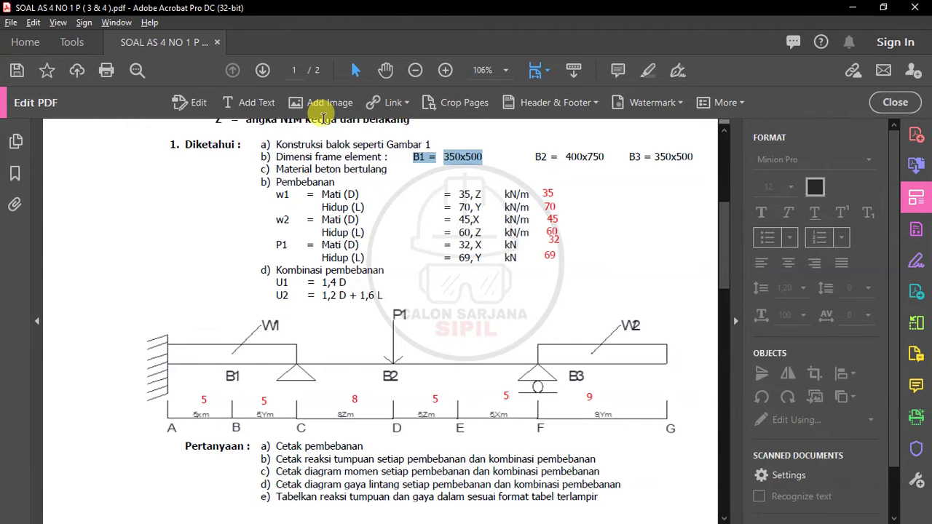
pyautogui.moveTo(534, 157); pyautogui.dragTo(604, 157)
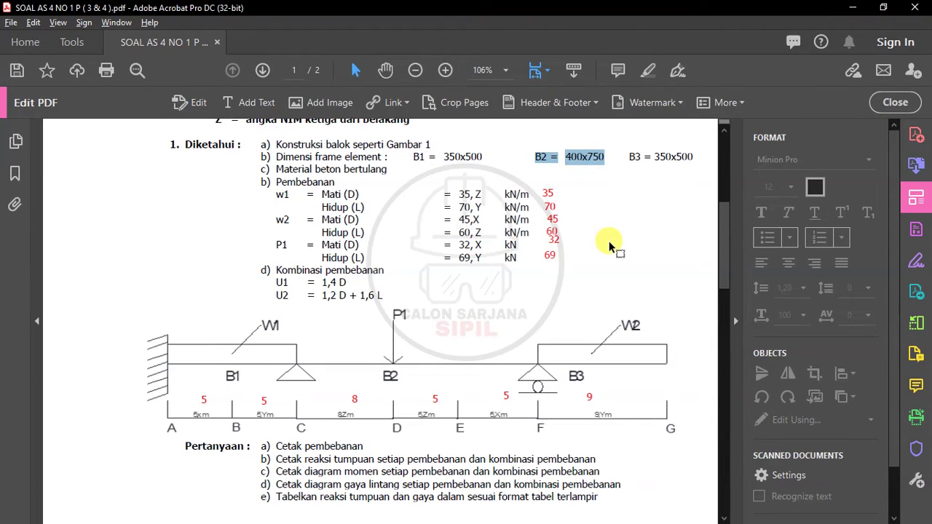
pyautogui.hotkey('alt', 'Tab')
pyautogui.write('400 X 75')
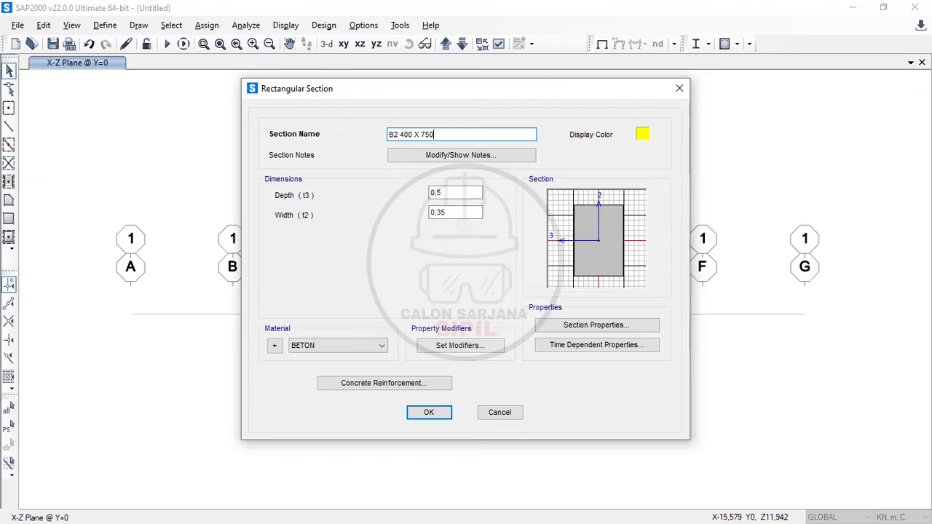
# - Set the B2 section's depth (t3) to 0,75 m and width (t2) to 0,4 m, and accept the section
pyautogui.click(459, 190)
pyautogui.press('BackSpace')
pyautogui.write('75')
pyautogui.press('Tab')
pyautogui.write('0,4')
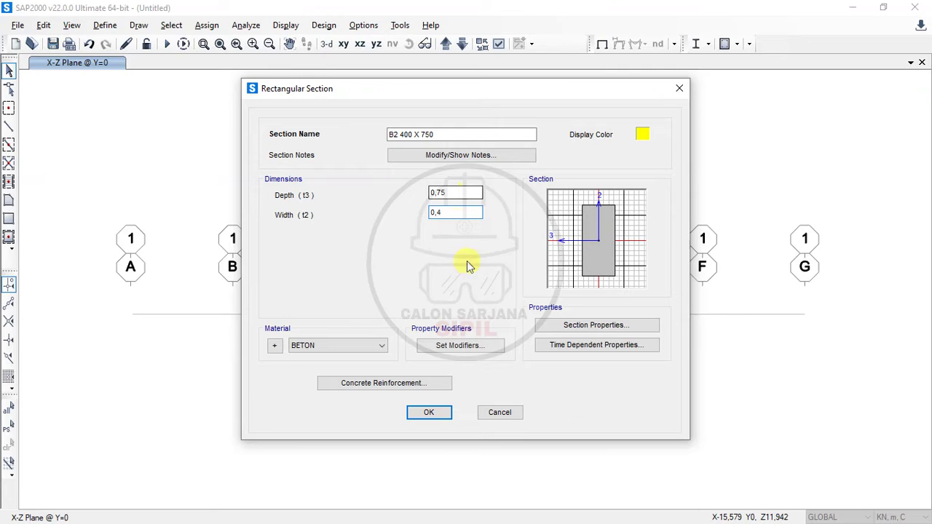
pyautogui.click(430, 413)
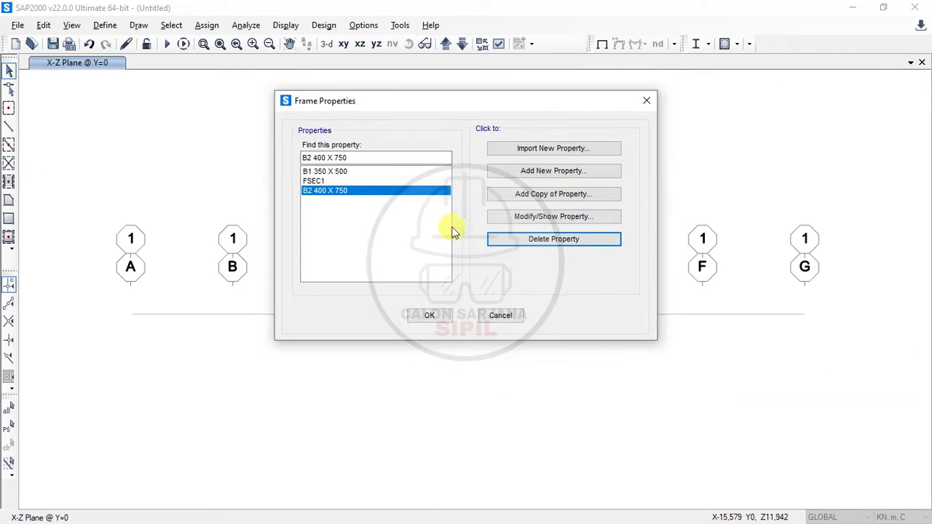
# - Add a copy of the B2 section, look up the B3 dimensions in the PDF and name the copy B3 350 X 500
pyautogui.click(553, 194)
pyautogui.moveTo(452, 137); pyautogui.dragTo(360, 133)
pyautogui.write('B3')
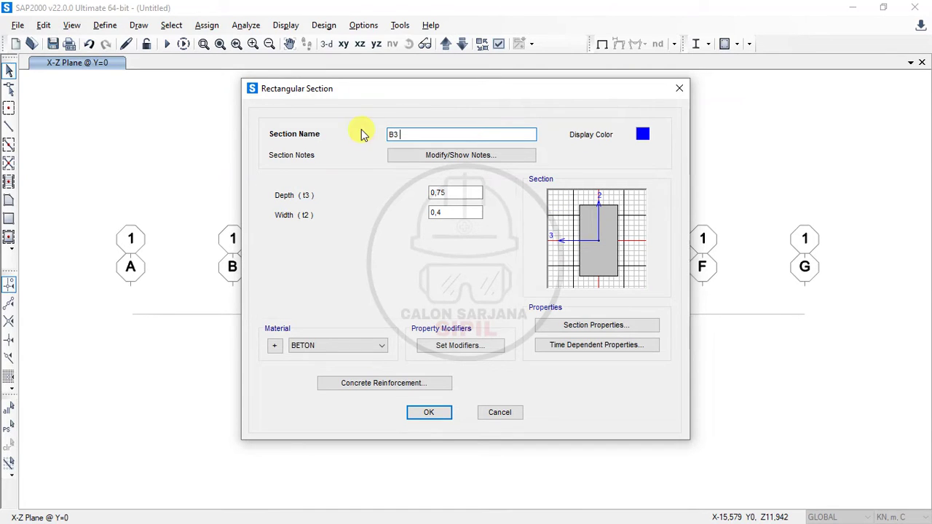
pyautogui.hotkey('alt', 'Tab')
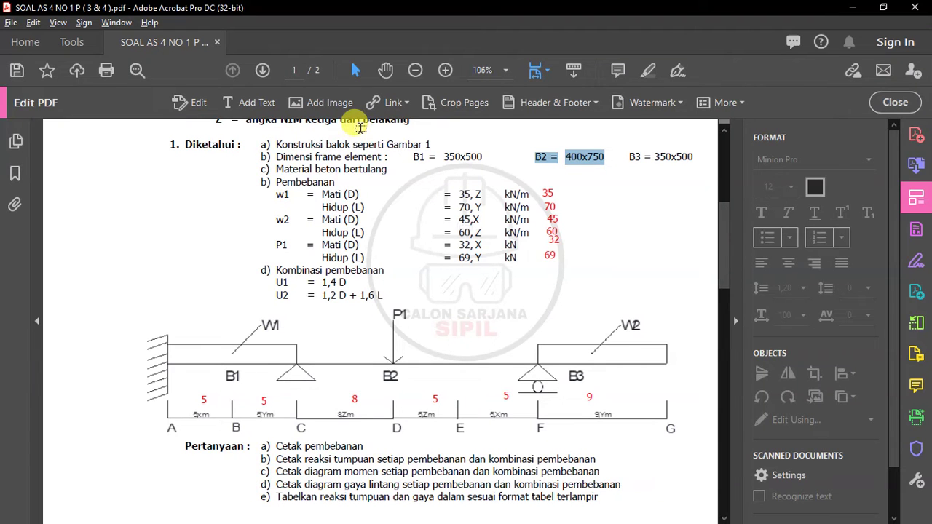
pyautogui.moveTo(629, 156); pyautogui.dragTo(692, 163)
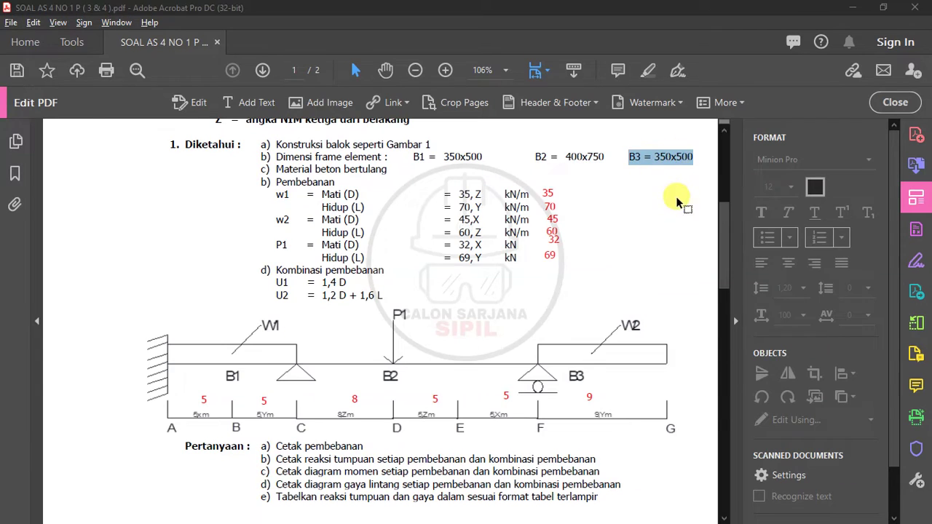
pyautogui.hotkey('alt', 'Tab')
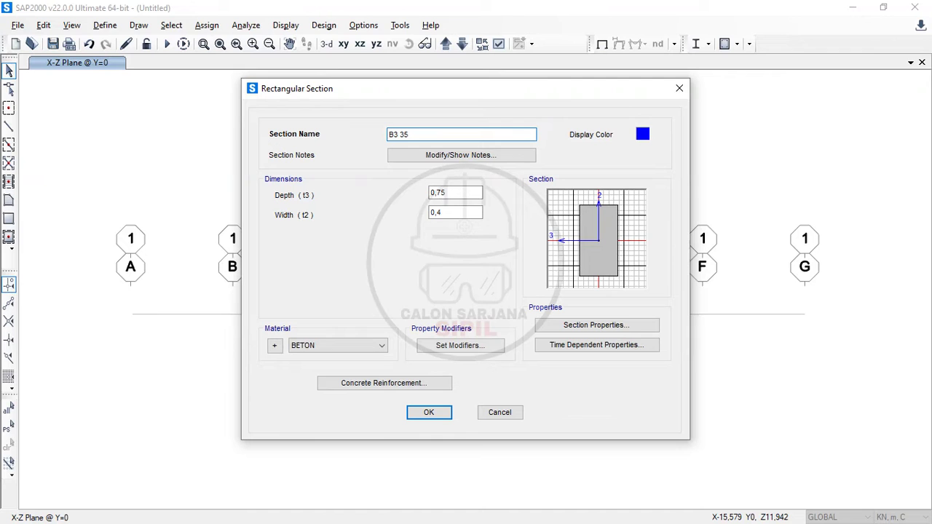
pyautogui.press('BackSpace')
pyautogui.write('X')
pyautogui.hotkey('alt', 'Tab')
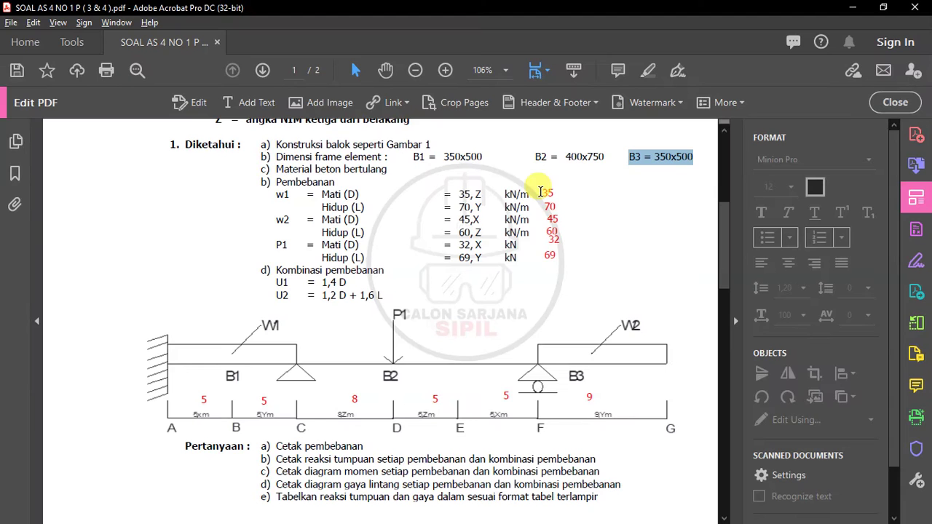
pyautogui.hotkey('alt', 'Tab')
pyautogui.write('500')
# - Set the B3 section's depth (t3) to 0,5 m and width (t2) to 0,35 m, and accept the section and the frame properties
pyautogui.press('Tab')
pyautogui.press('Tab')
pyautogui.write('0,5')
pyautogui.press('Tab')
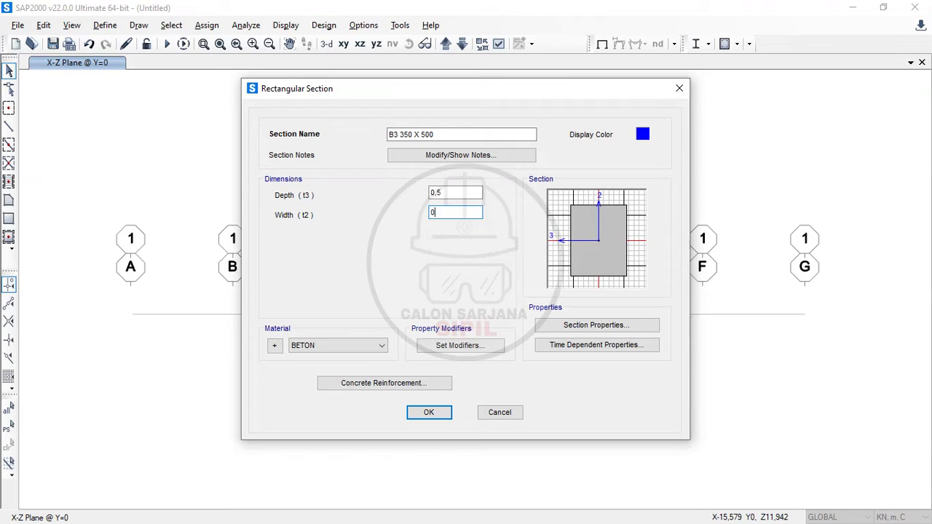
pyautogui.press('Tab')
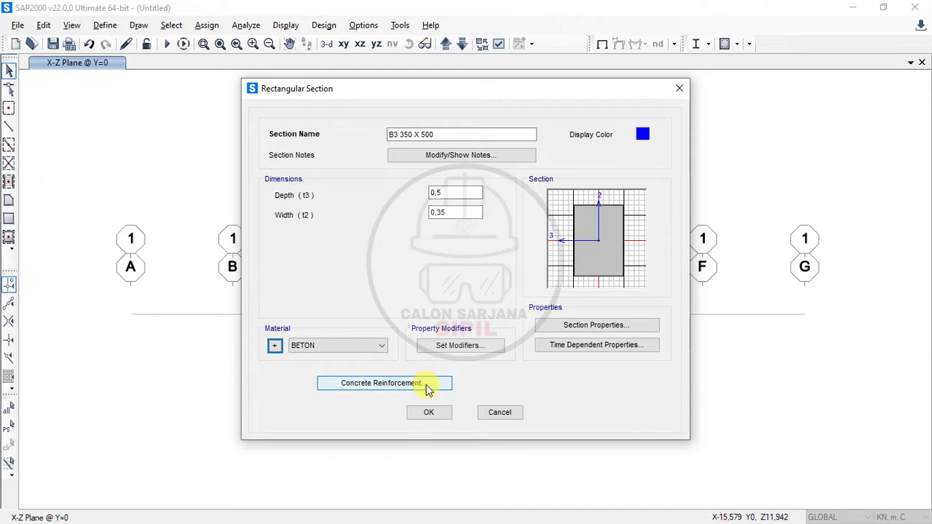
pyautogui.click(421, 412)
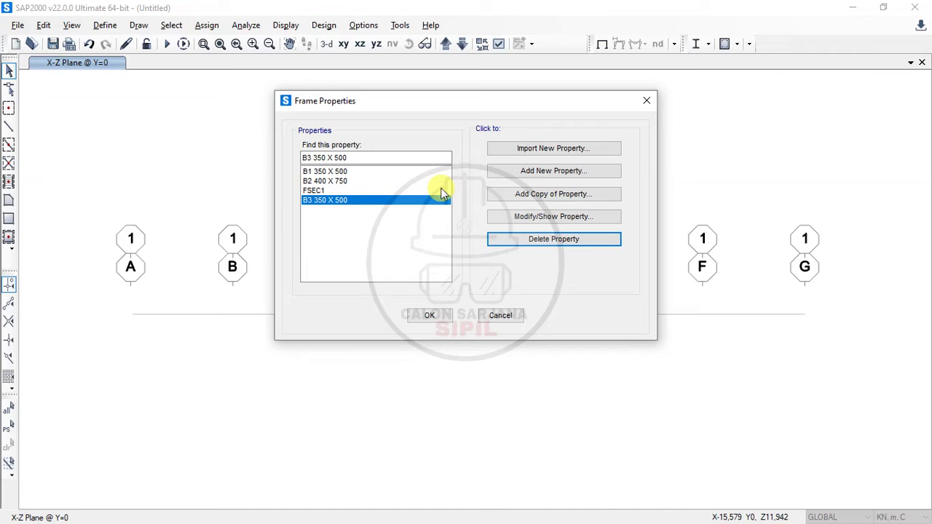
pyautogui.click(426, 319)
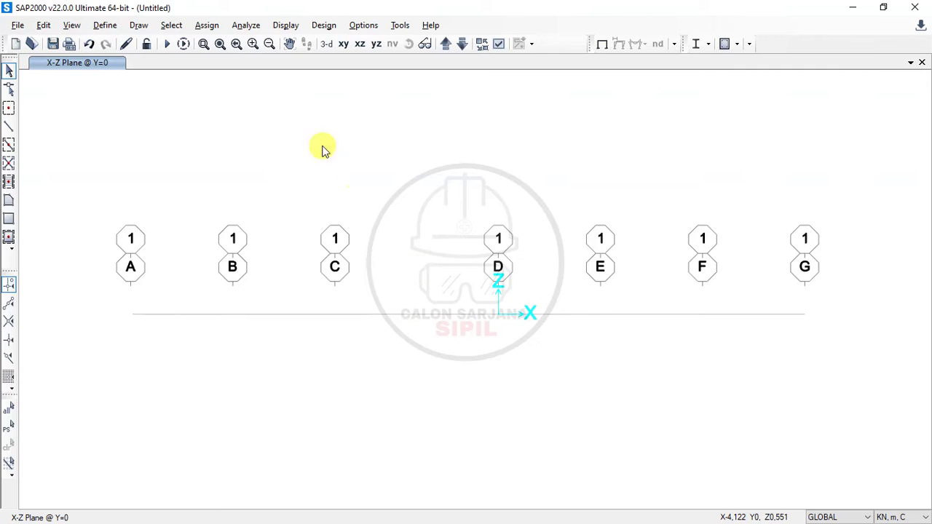
# - Add a load pattern named MATI - BS of type Dead with self weight multiplier 1
pyautogui.click(105, 26)
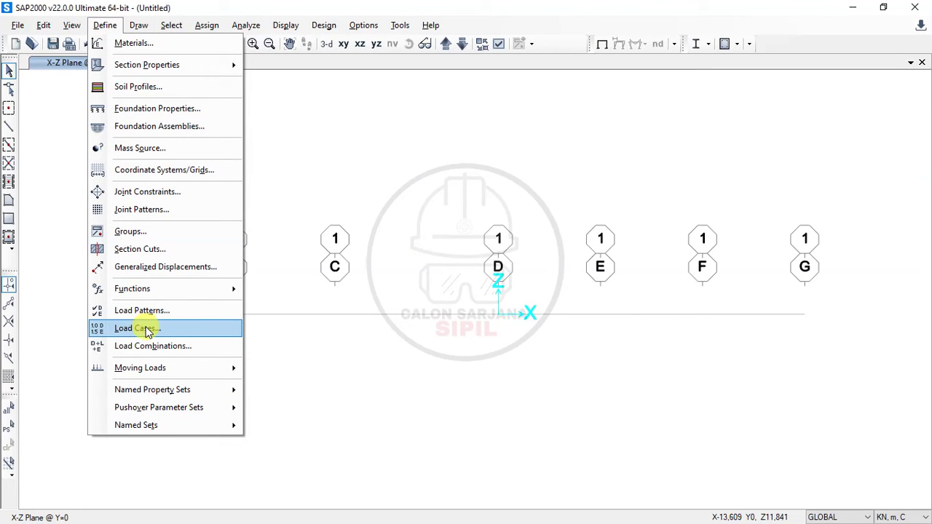
pyautogui.click(124, 311)
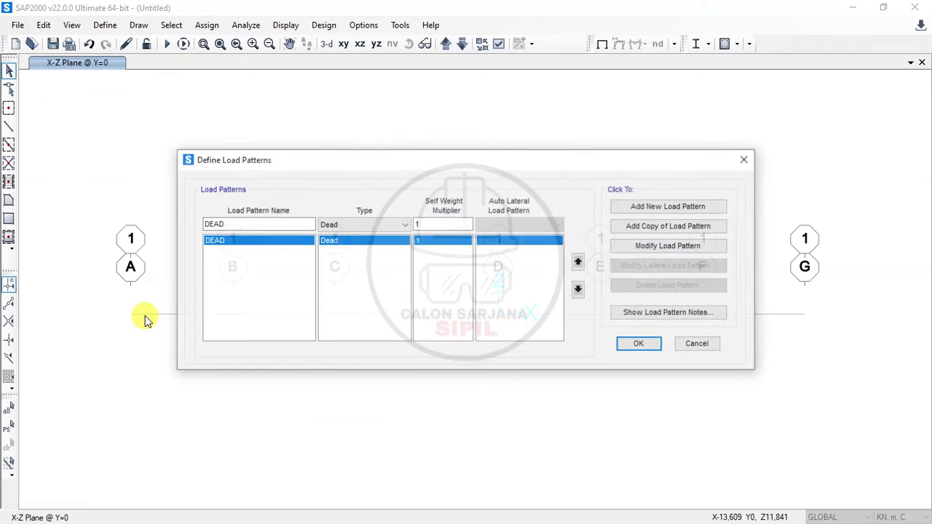
pyautogui.moveTo(229, 223); pyautogui.dragTo(198, 217)
pyautogui.write('MATI - BS')
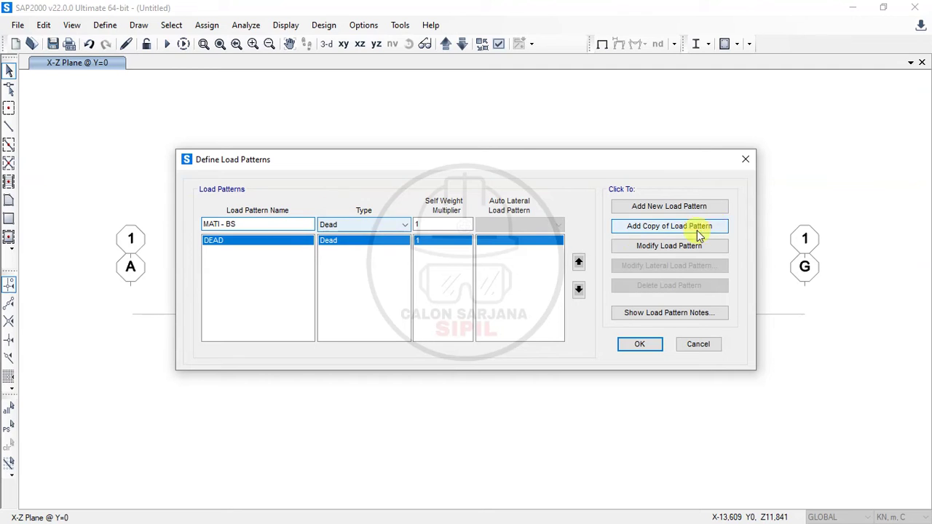
pyautogui.click(704, 208)
# - Add a load pattern named MATI - TAMBAHAN of type Super Dead
pyautogui.moveTo(302, 221); pyautogui.dragTo(228, 248)
pyautogui.write('TAMBAHAN')
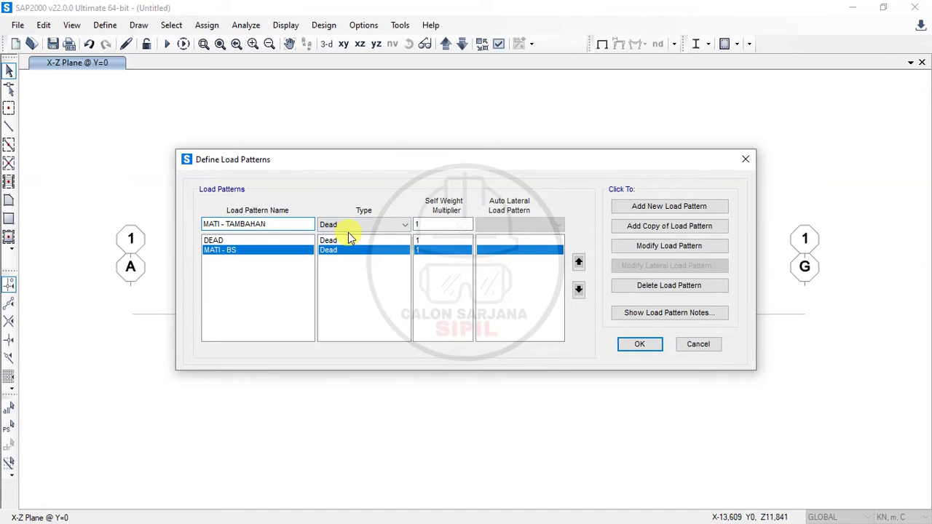
pyautogui.click(351, 227)
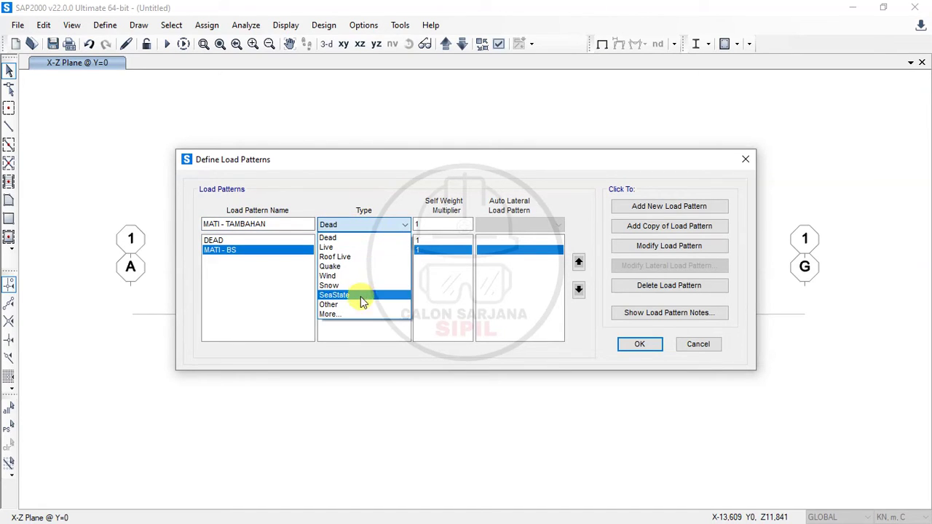
pyautogui.click(357, 314)
pyautogui.click(369, 226)
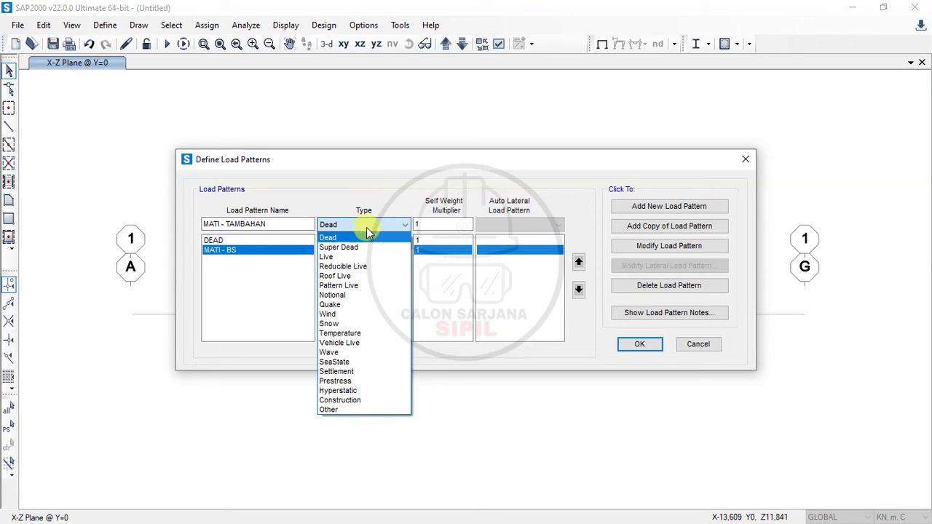
pyautogui.click(364, 247)
pyautogui.click(652, 208)
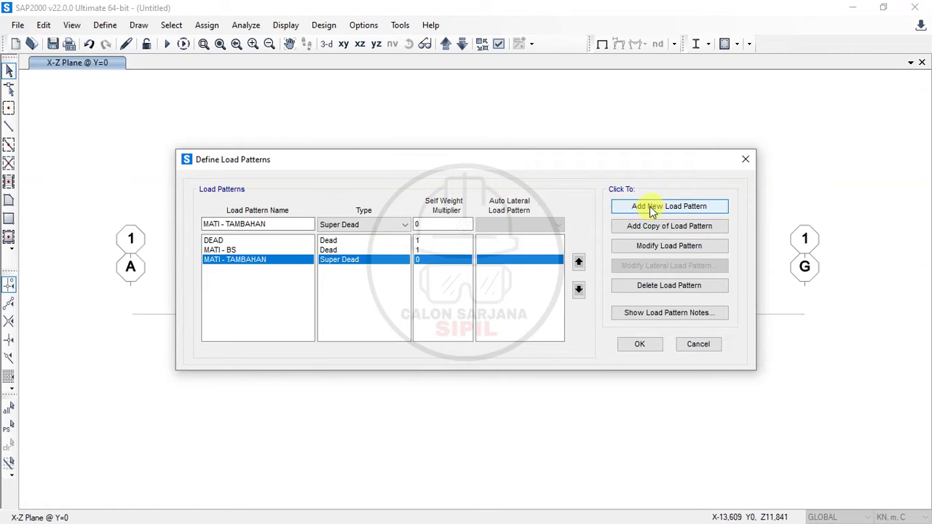
# - Add a load pattern named HIDUP of type Live
pyautogui.moveTo(276, 225); pyautogui.dragTo(135, 222)
pyautogui.write('HIDUP')
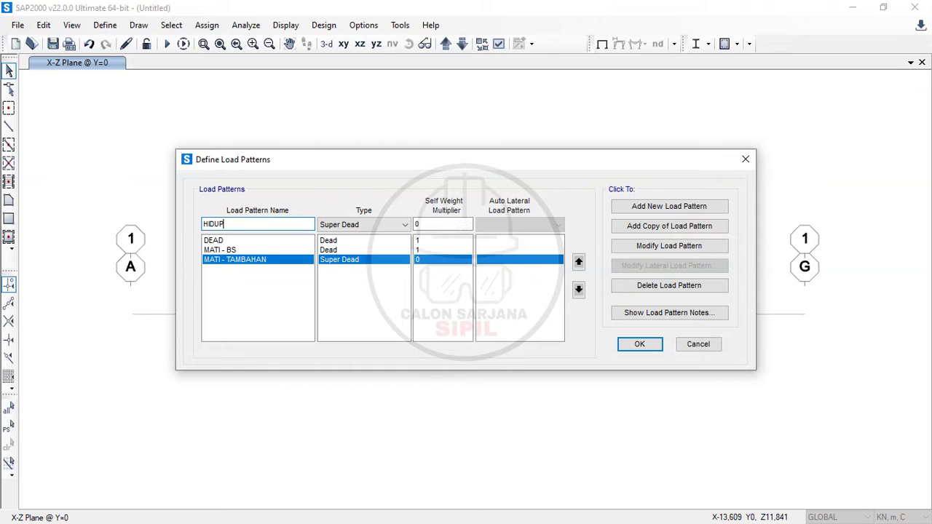
pyautogui.click(342, 226)
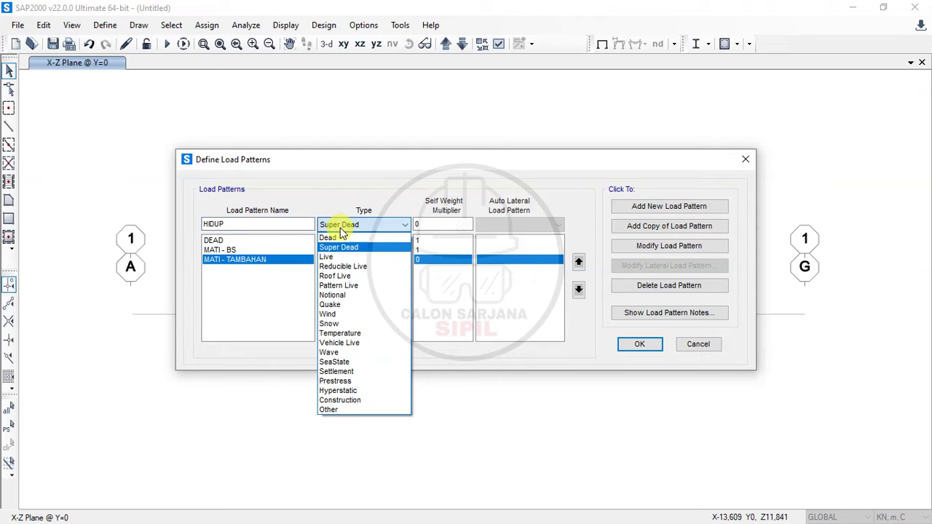
pyautogui.click(343, 260)
pyautogui.click(682, 207)
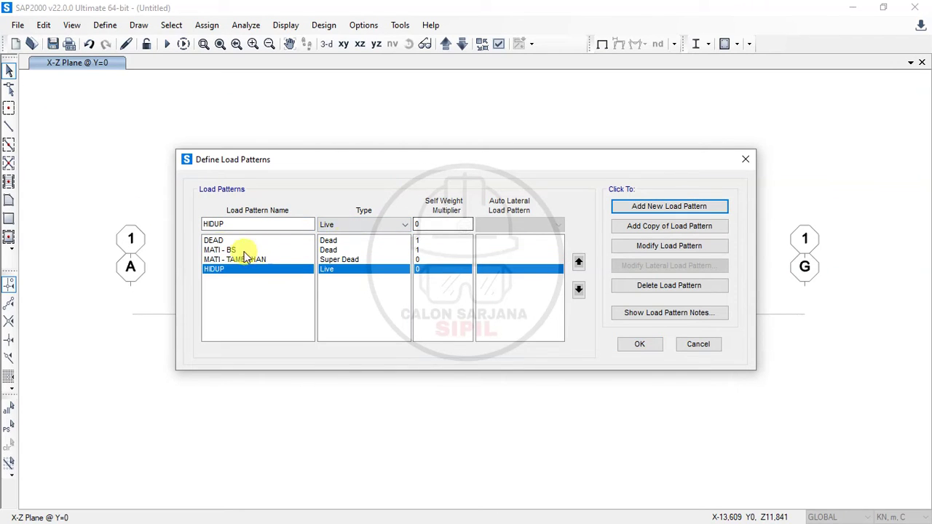
# - Delete the default DEAD load pattern even though a load case uses it, and accept the load pattern definitions
pyautogui.click(214, 241)
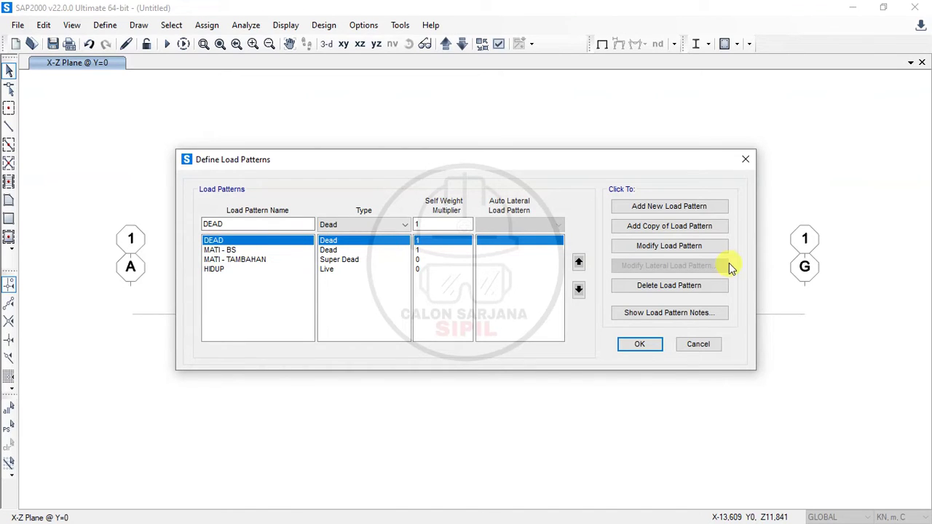
pyautogui.click(657, 288)
pyautogui.click(497, 320)
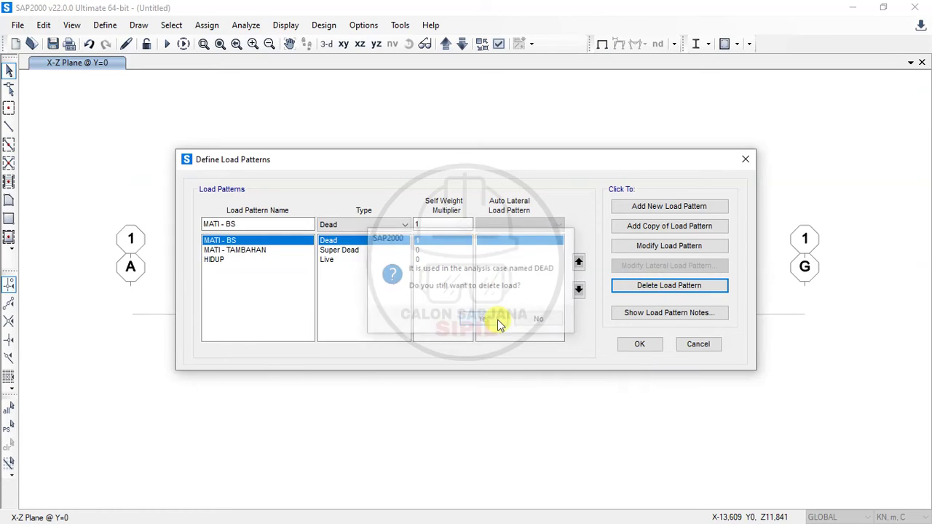
pyautogui.click(225, 243)
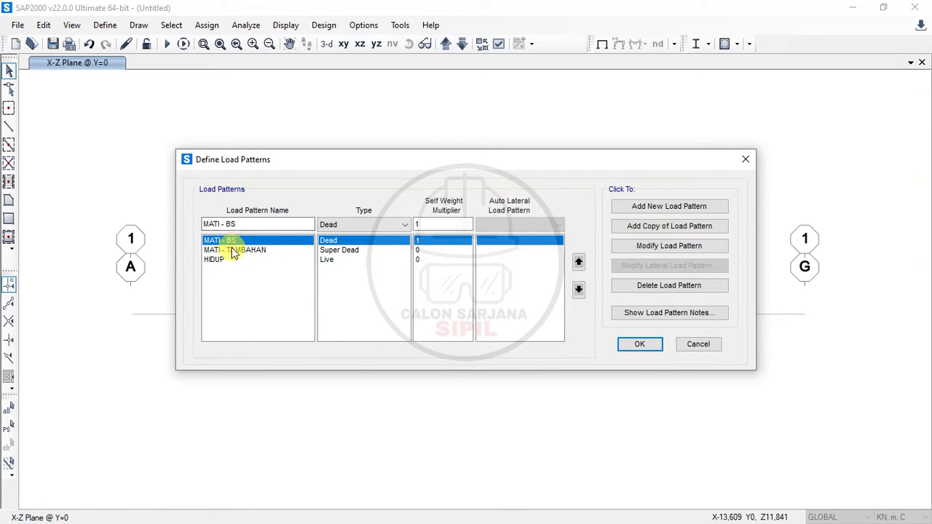
pyautogui.click(655, 347)
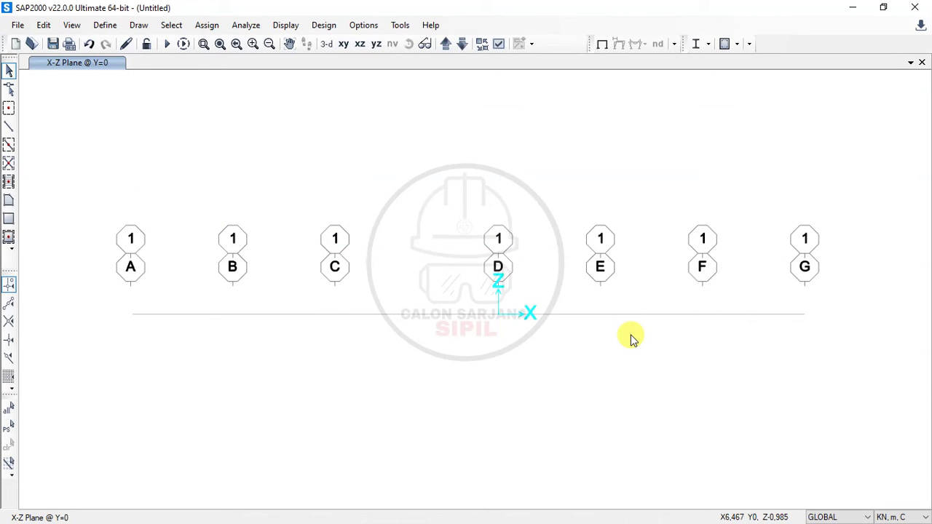
# - Create a linear static load case named BEBAN MATI and apply the MATI - BS load pattern with scale factor 1
pyautogui.hotkey('alt', 'Tab')
pyautogui.moveTo(321, 282); pyautogui.dragTo(367, 282)
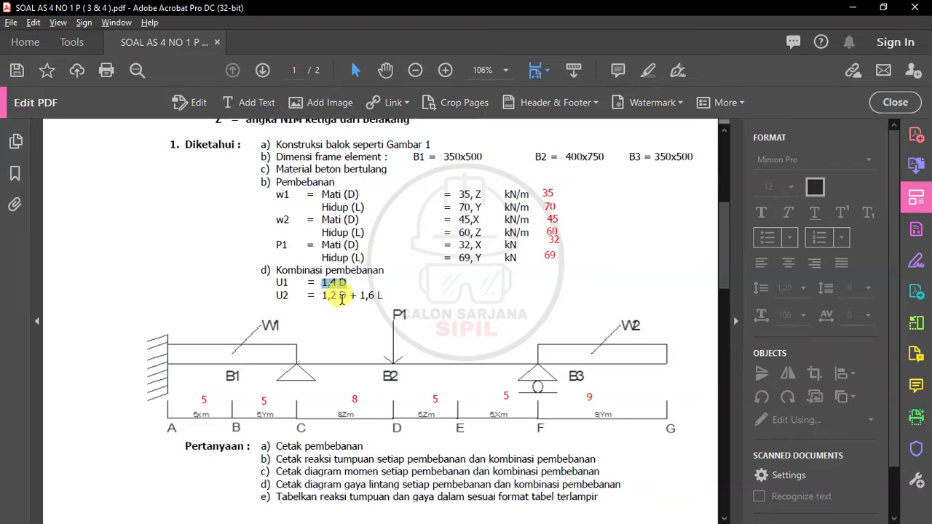
pyautogui.hotkey('alt', 'Tab')
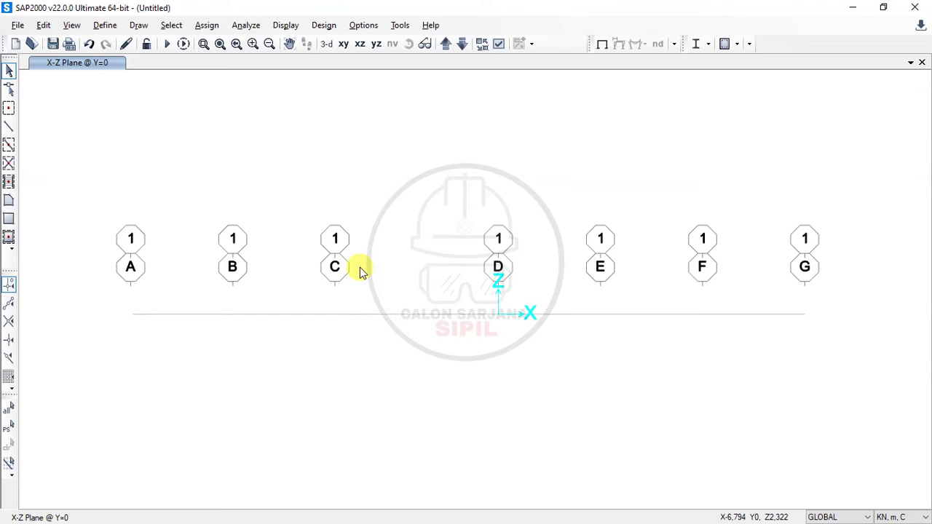
pyautogui.click(106, 25)
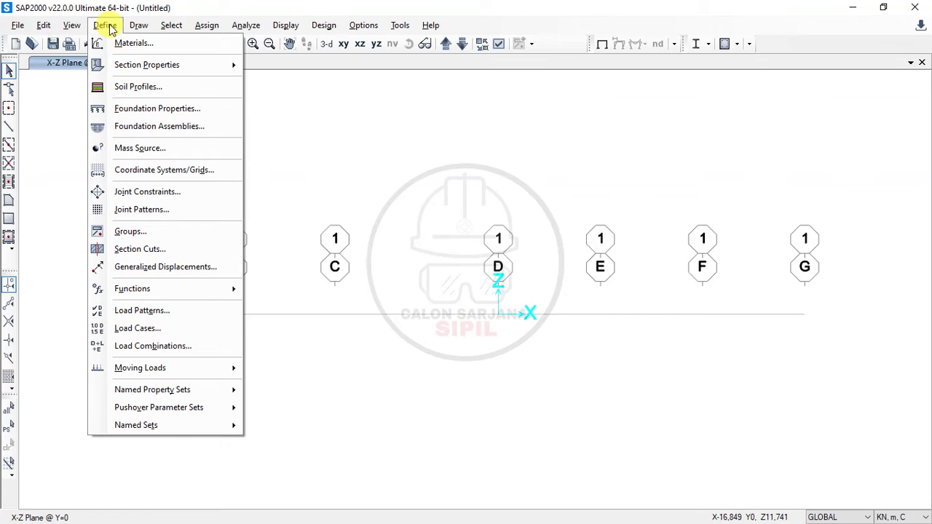
pyautogui.click(164, 327)
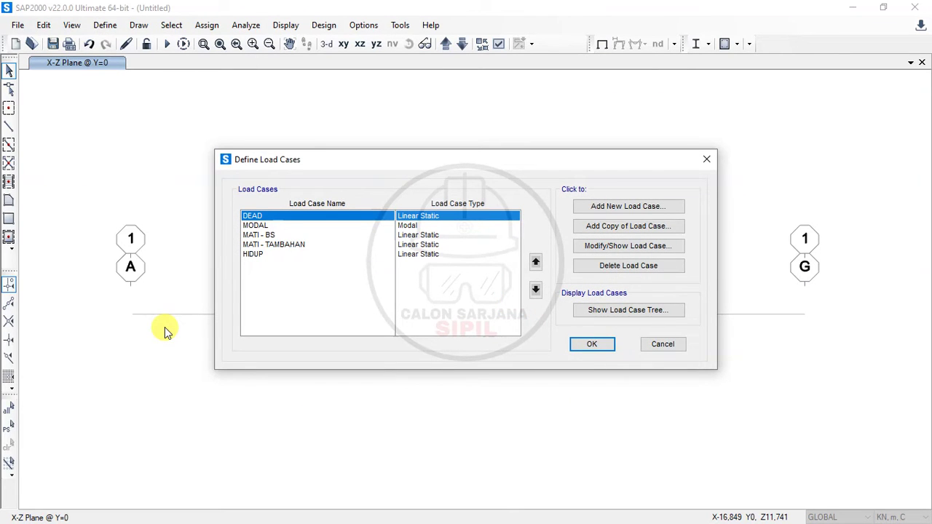
pyautogui.click(600, 208)
pyautogui.doubleClick(237, 99)
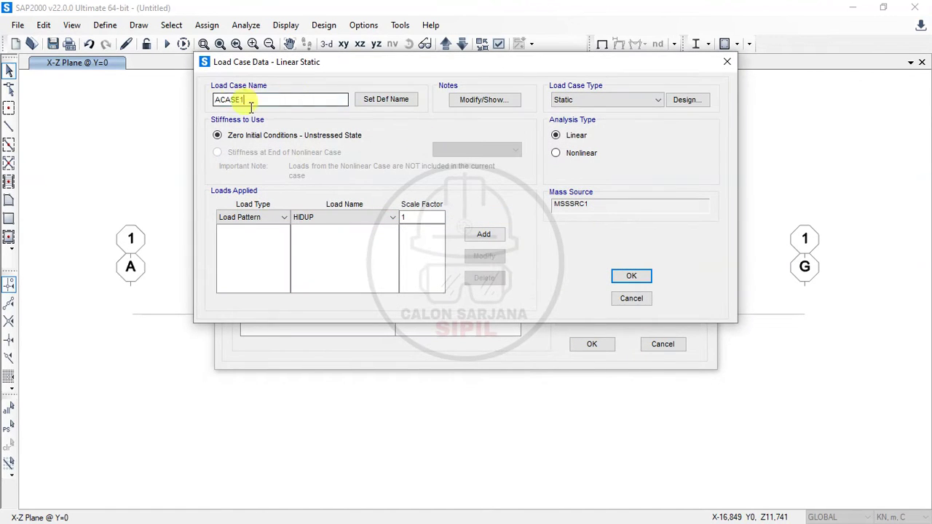
pyautogui.write('BEBAN')
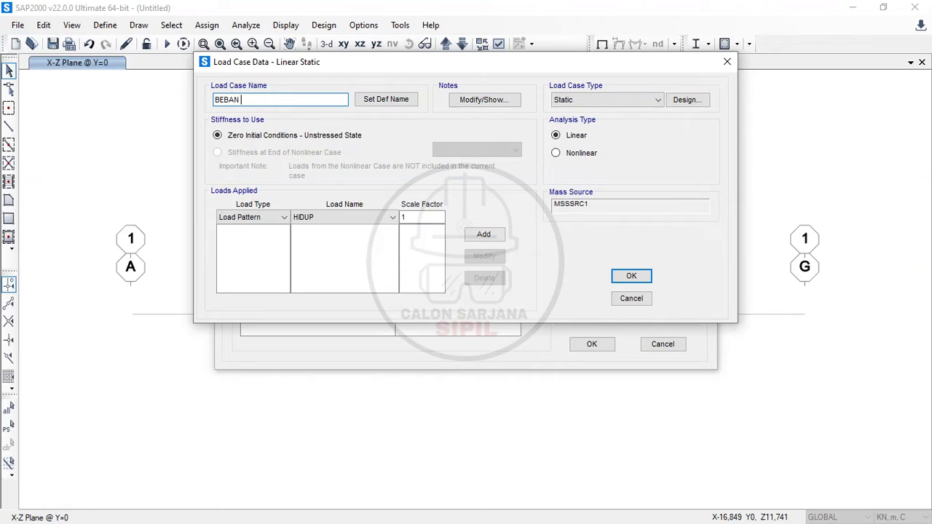
pyautogui.write(' MATI')
pyautogui.click(344, 217)
pyautogui.click(350, 239)
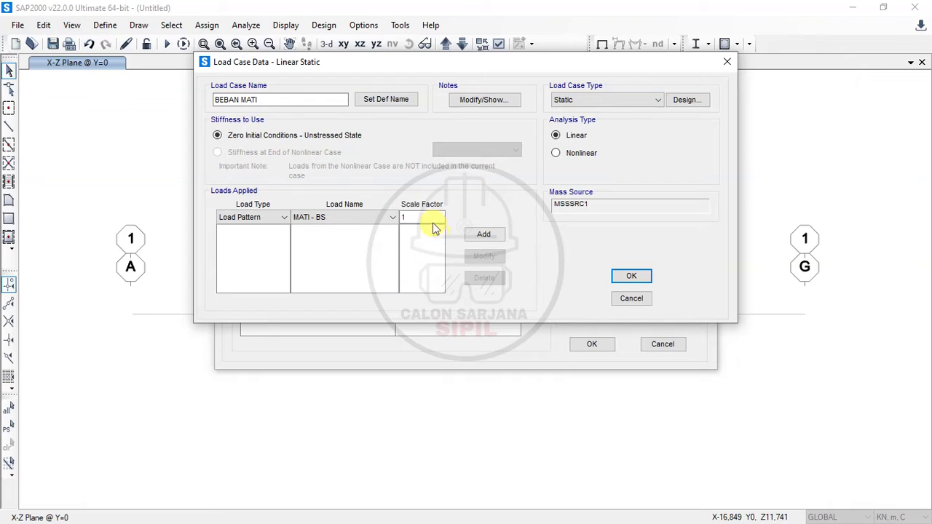
pyautogui.click(467, 230)
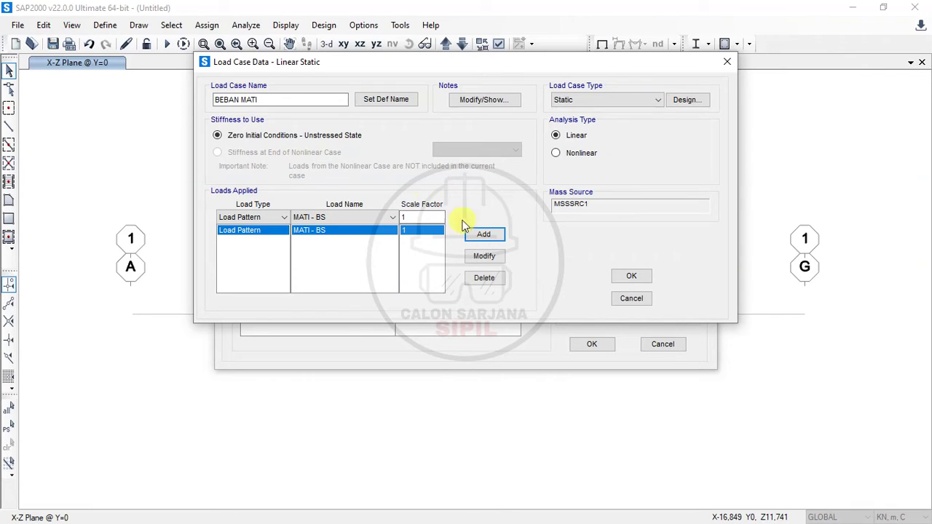
# - Apply the MATI - TAMBAHAN load pattern with scale factor 1 to the BEBAN MATI case and accept the load case definitions
pyautogui.click(329, 214)
pyautogui.click(335, 246)
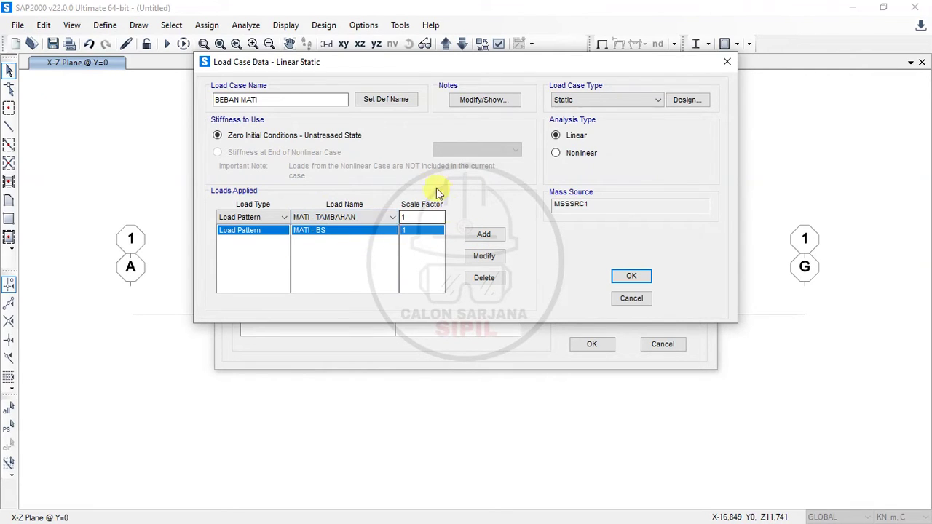
pyautogui.click(491, 234)
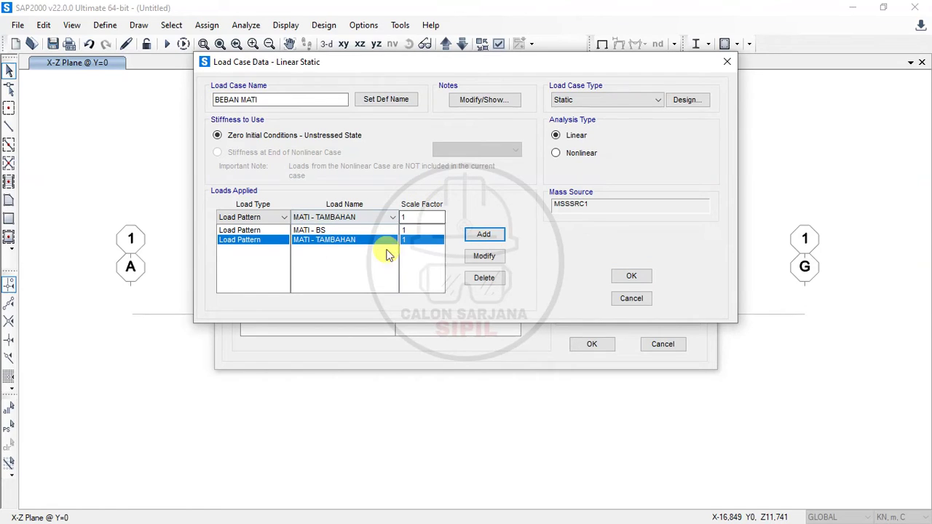
pyautogui.click(629, 276)
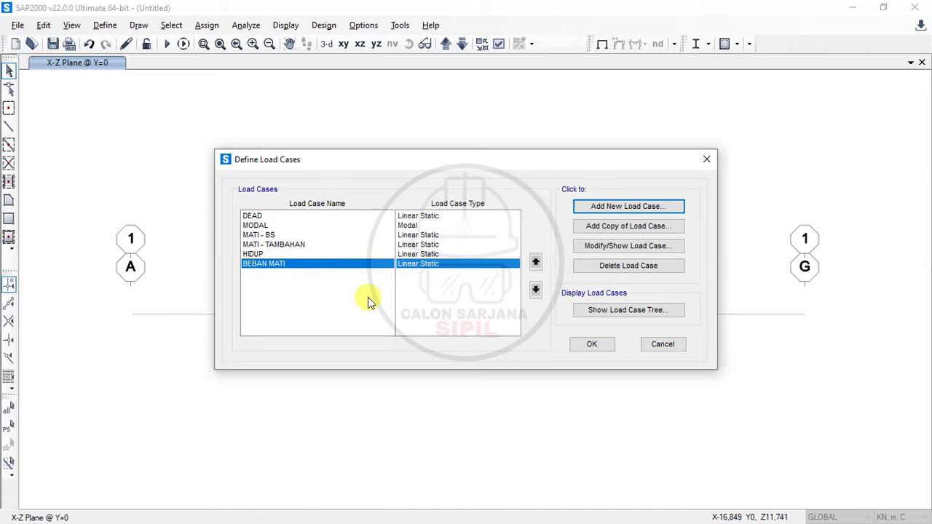
pyautogui.click(576, 344)
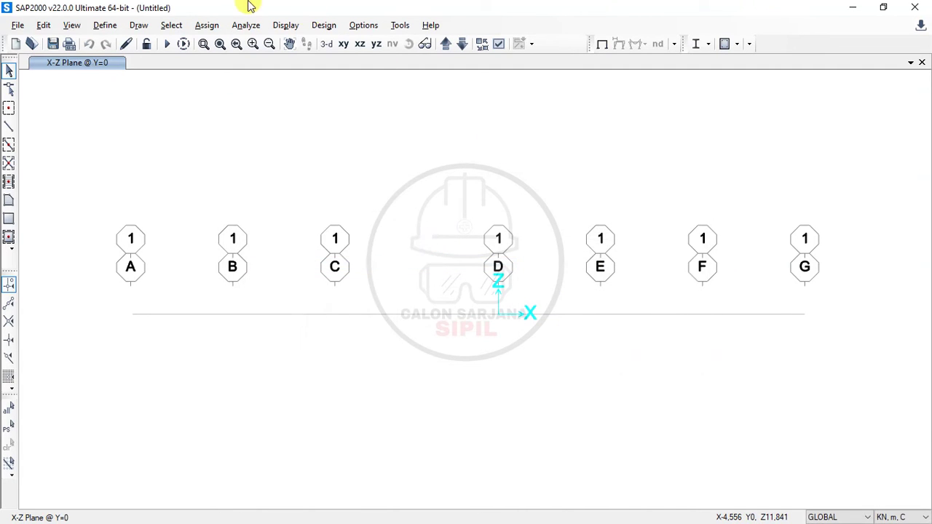
# - Add a Linear Add load combination named U1 containing the BEBAN MATI case with scale factor 1,4
pyautogui.click(102, 25)
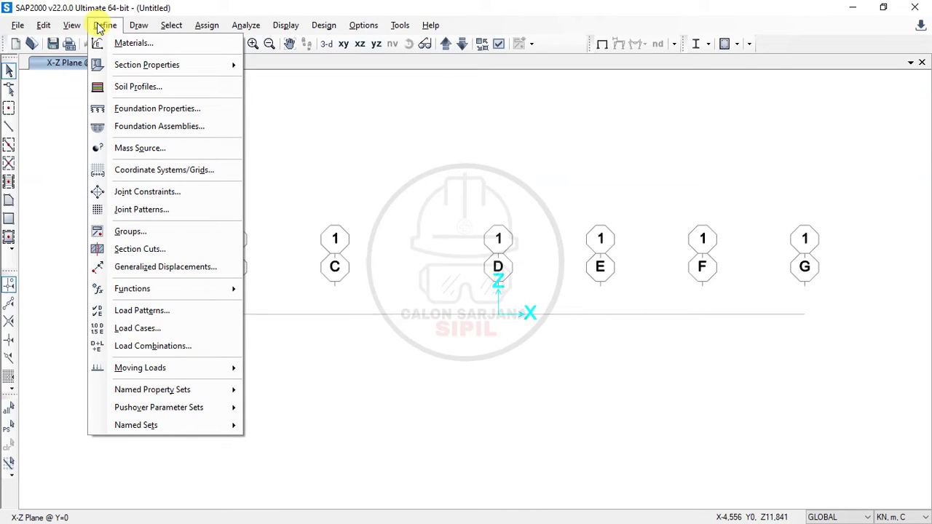
pyautogui.click(171, 349)
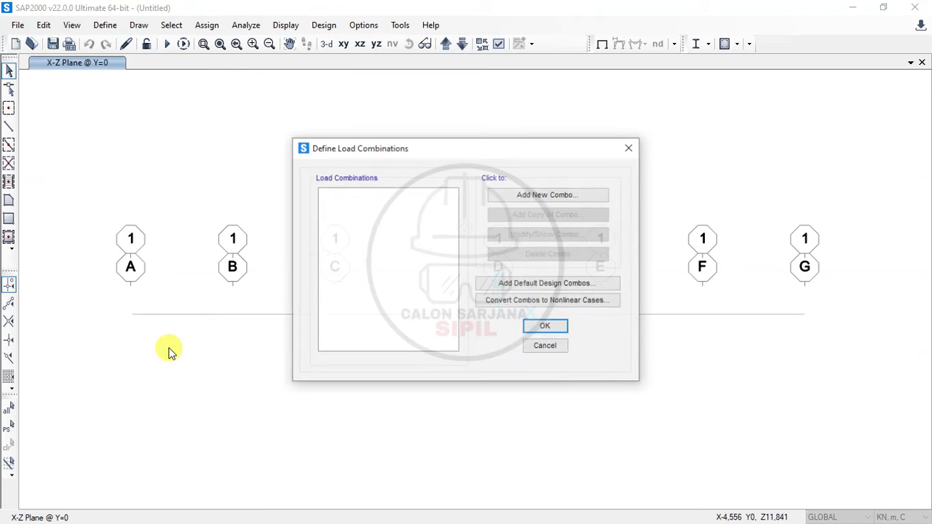
pyautogui.click(521, 196)
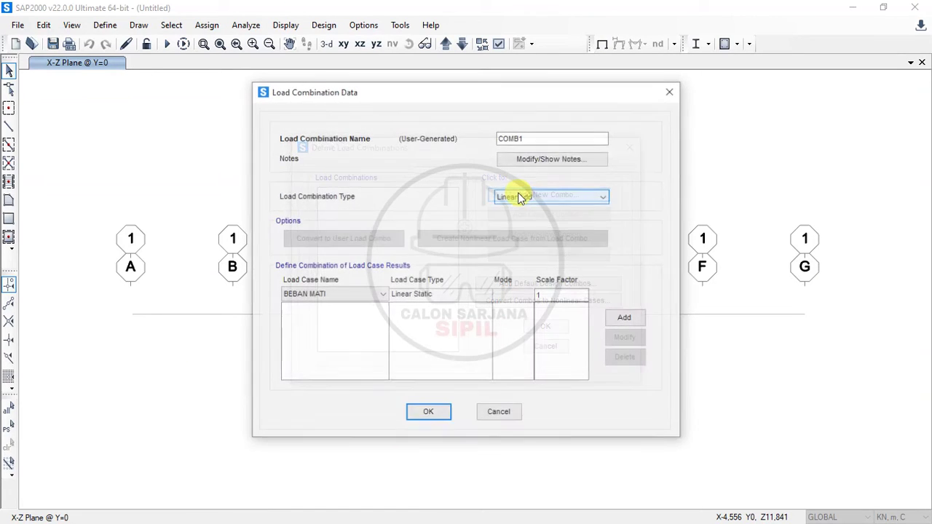
pyautogui.write('U')
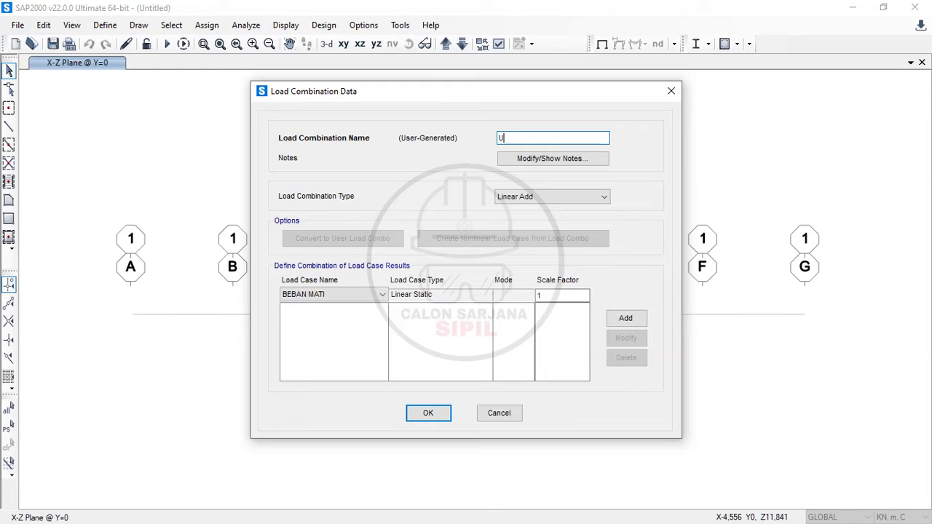
pyautogui.write('1')
pyautogui.click(336, 296)
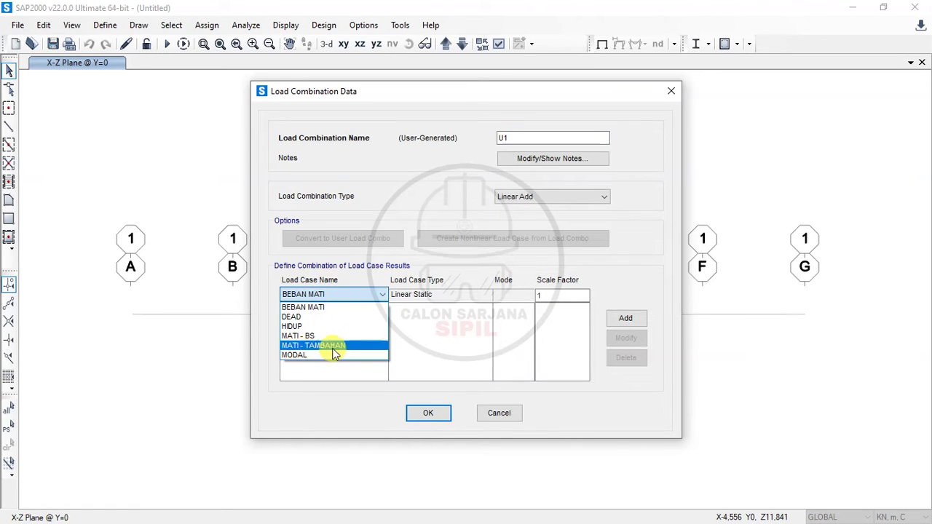
pyautogui.click(315, 309)
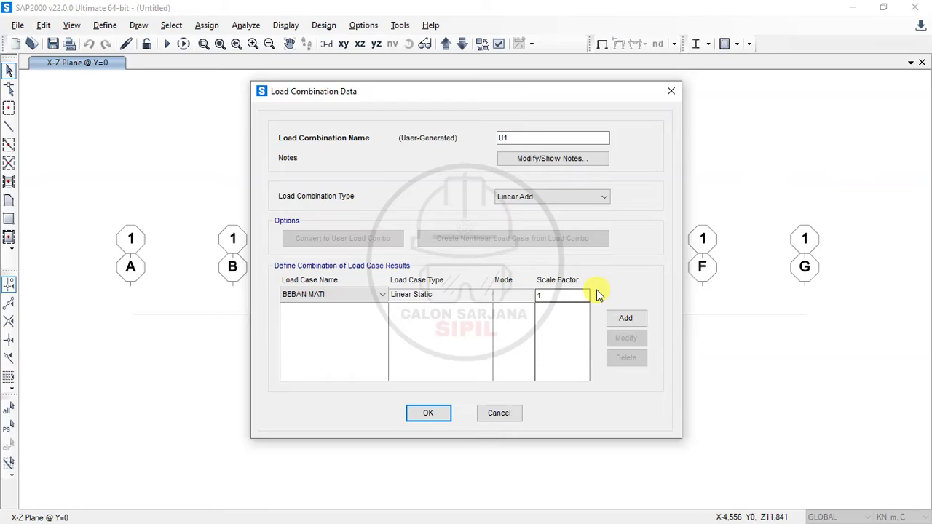
pyautogui.hotkey('alt', 'Tab')
pyautogui.hotkey('alt', 'Tab')
pyautogui.write('.')
pyautogui.click(623, 320)
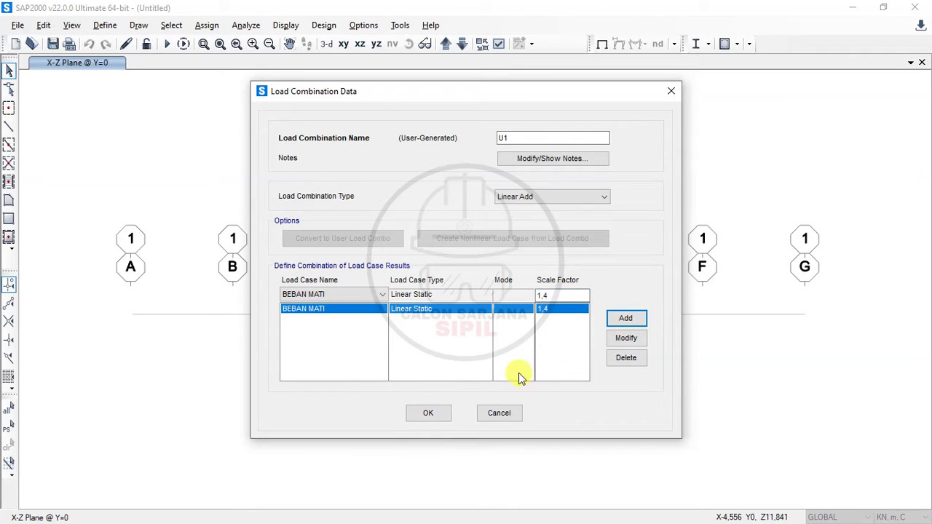
pyautogui.click(428, 413)
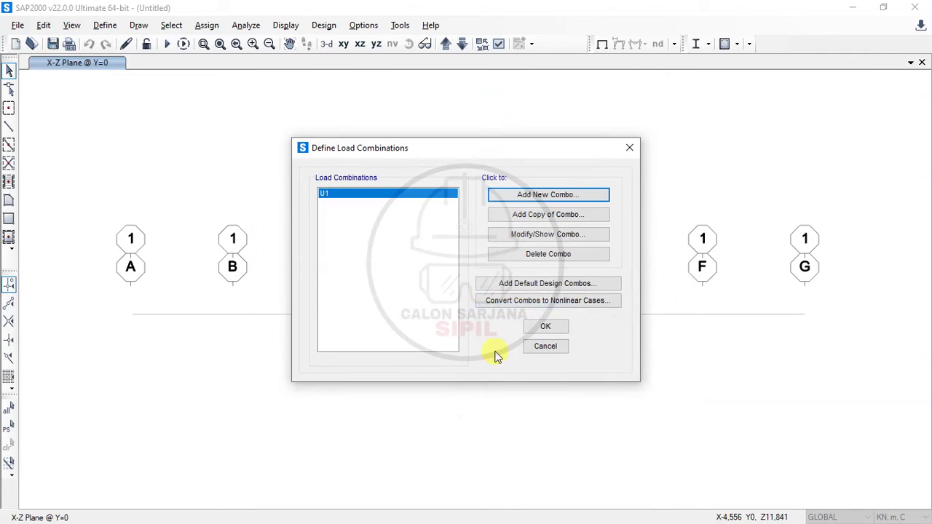
# - Start a new load combination named U2 and add the BEBAN MATI case with scale factor 1,2
pyautogui.click(560, 200)
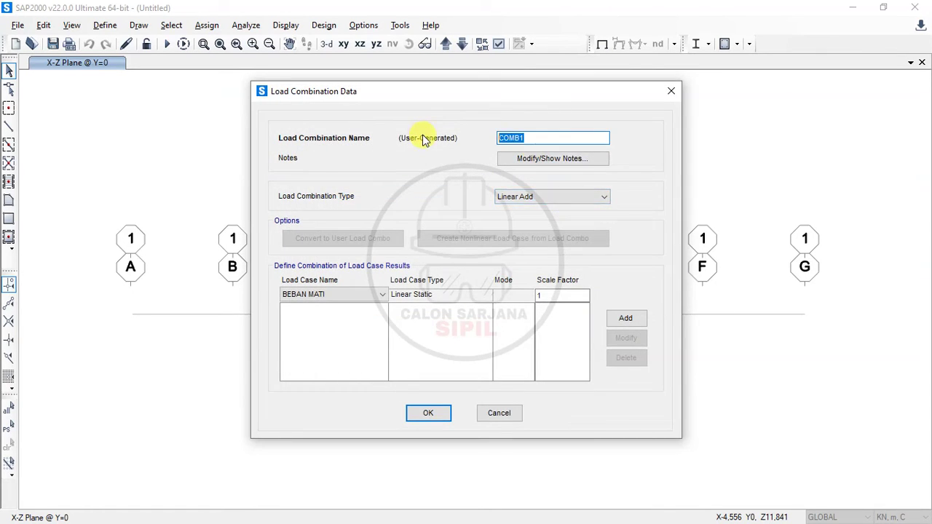
pyautogui.write('U2')
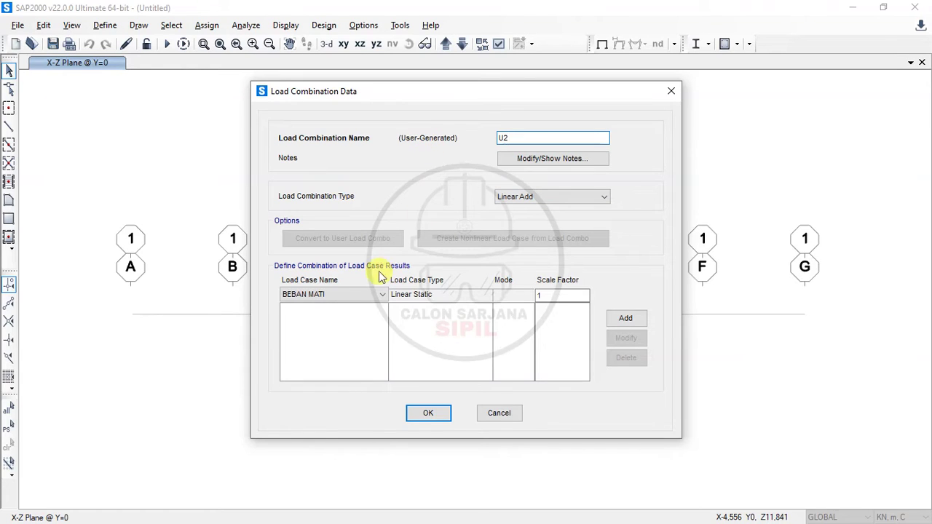
pyautogui.click(580, 294)
pyautogui.write(',2')
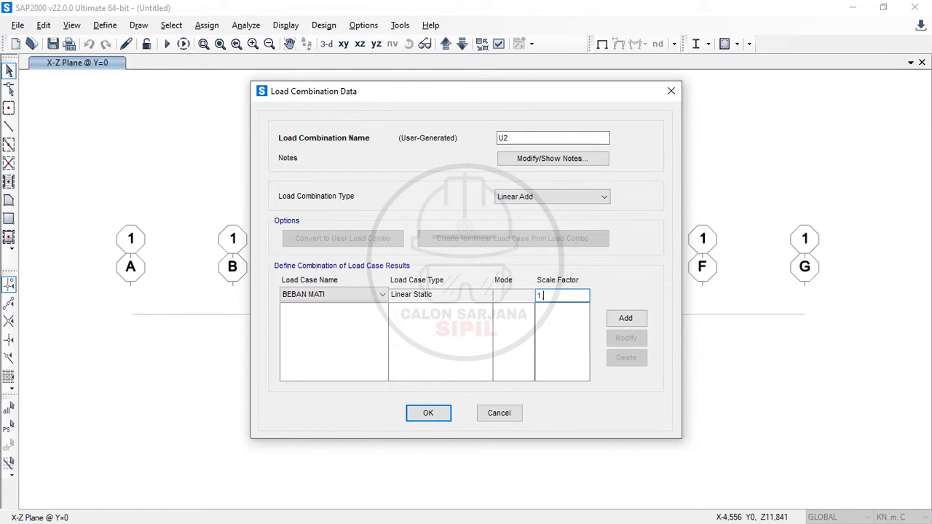
pyautogui.click(624, 318)
# - Add the HIDUP case with scale factor 1,6 to combination U2 and accept the load combination definitions
pyautogui.click(377, 296)
pyautogui.click(367, 324)
pyautogui.click(558, 296)
pyautogui.press('BackSpace')
pyautogui.write('6')
pyautogui.click(624, 318)
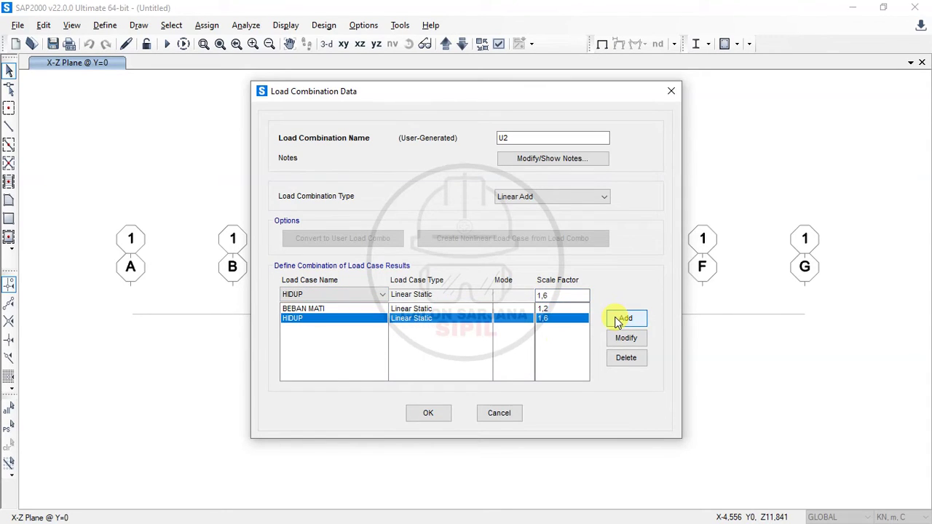
pyautogui.click(428, 412)
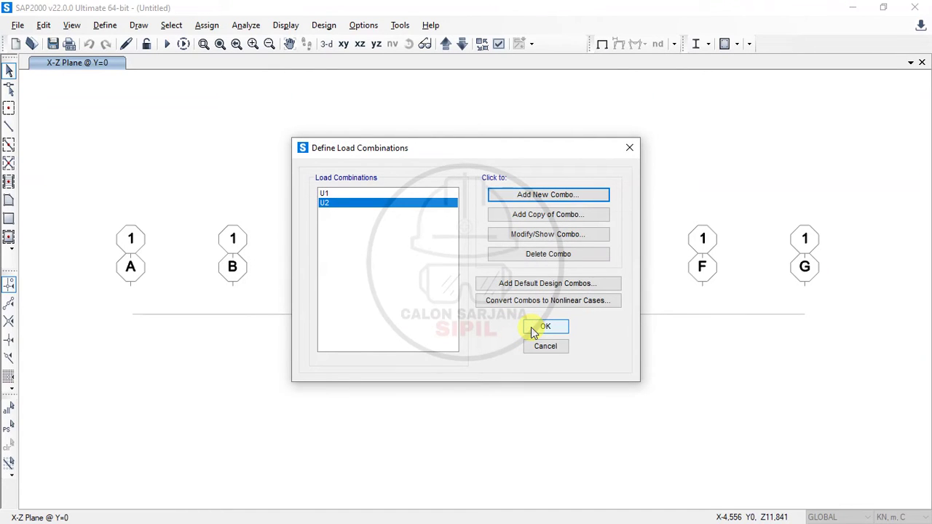
pyautogui.click(545, 327)
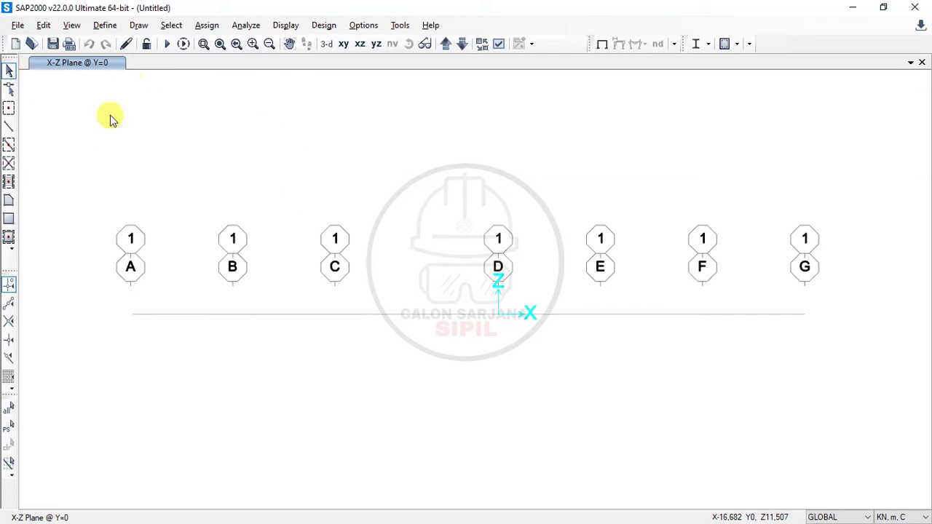
# - Set the section for drawing straight frames to B1 350 X 500, checking the beam layout in the assignment PDF
pyautogui.click(10, 130)
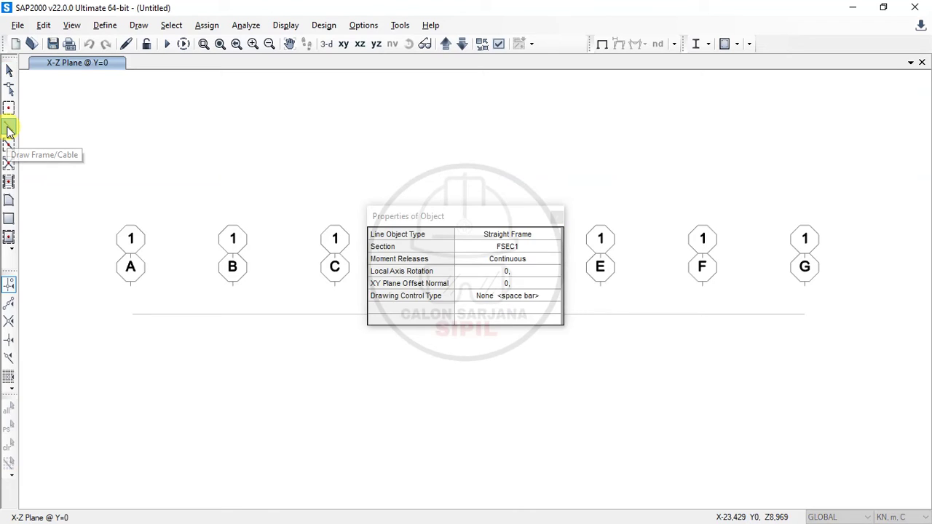
pyautogui.click(537, 247)
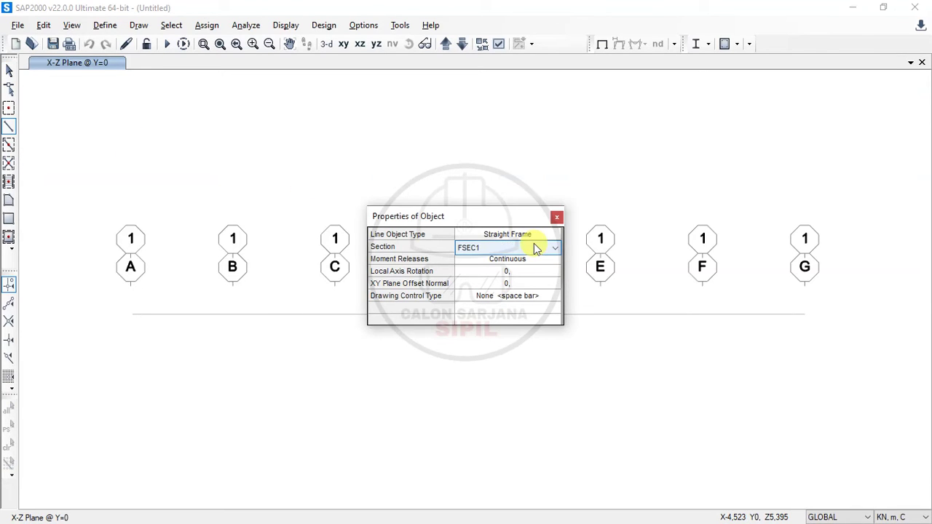
pyautogui.click(493, 247)
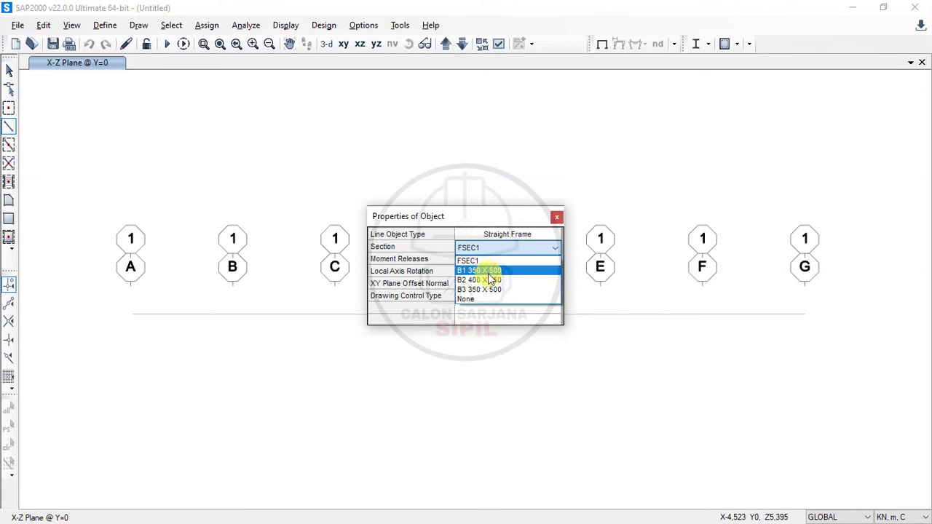
pyautogui.click(486, 270)
pyautogui.moveTo(460, 218); pyautogui.dragTo(458, 92)
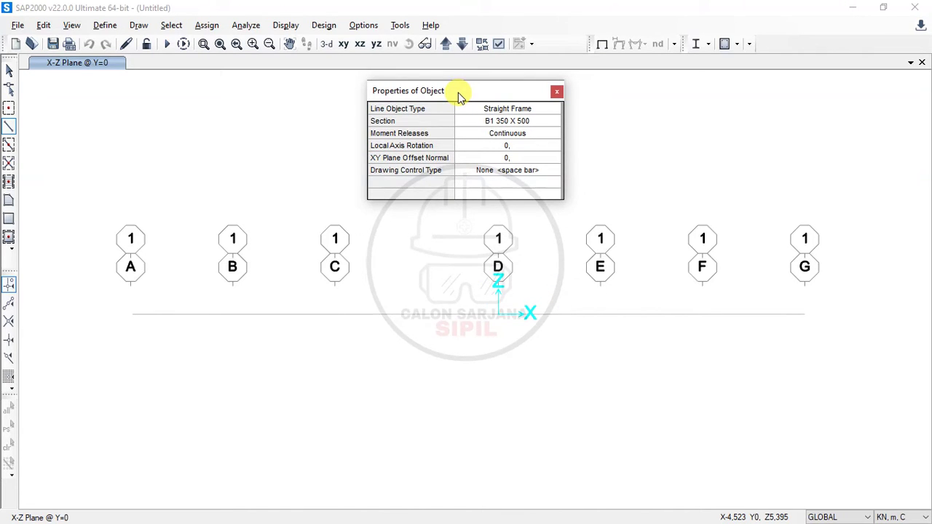
pyautogui.hotkey('alt', 'Tab')
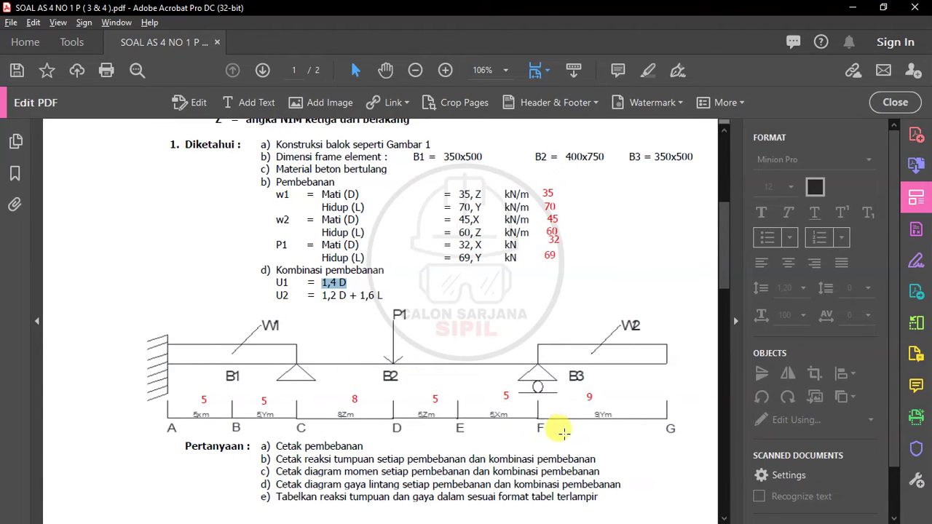
pyautogui.hotkey('alt', 'Tab')
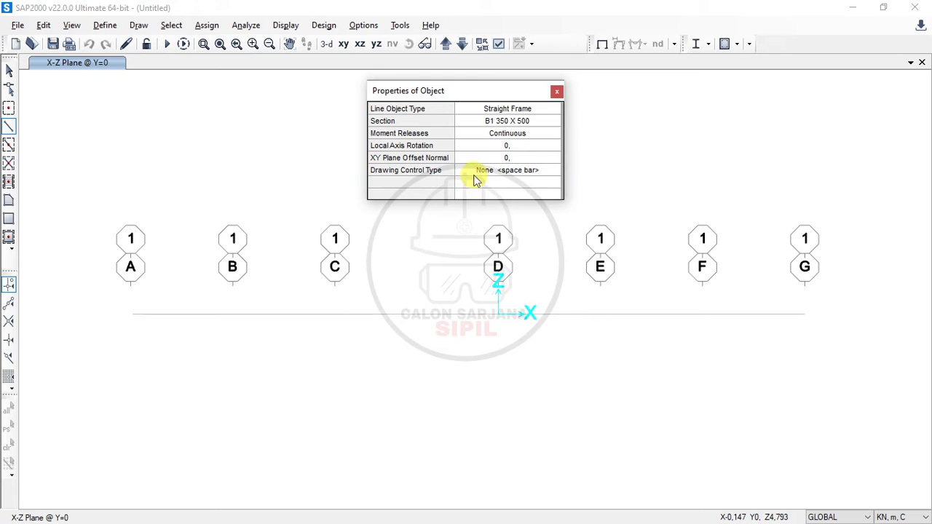
pyautogui.click(131, 315)
pyautogui.press('Escape')
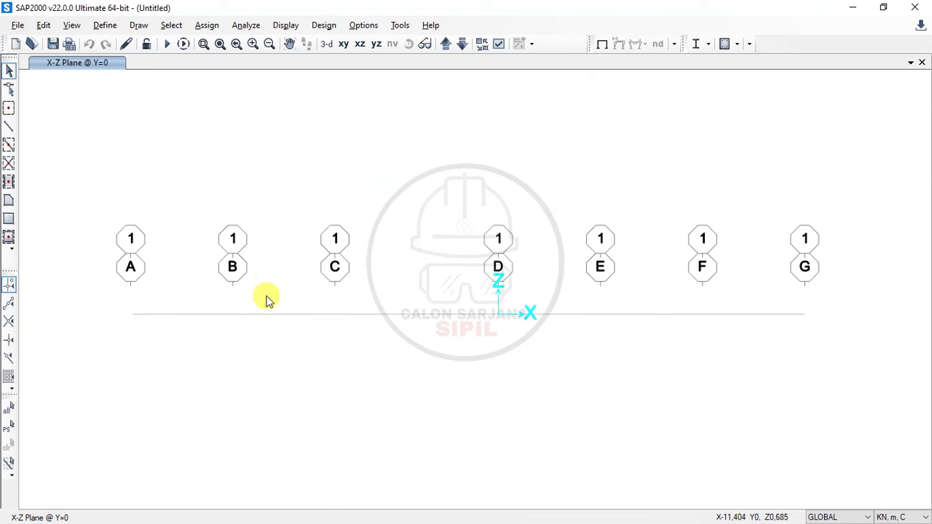
# - Draw two consecutive frame members with section B1 350 X 500 along the beam line, from grid A to B and B to C
pyautogui.click(9, 129)
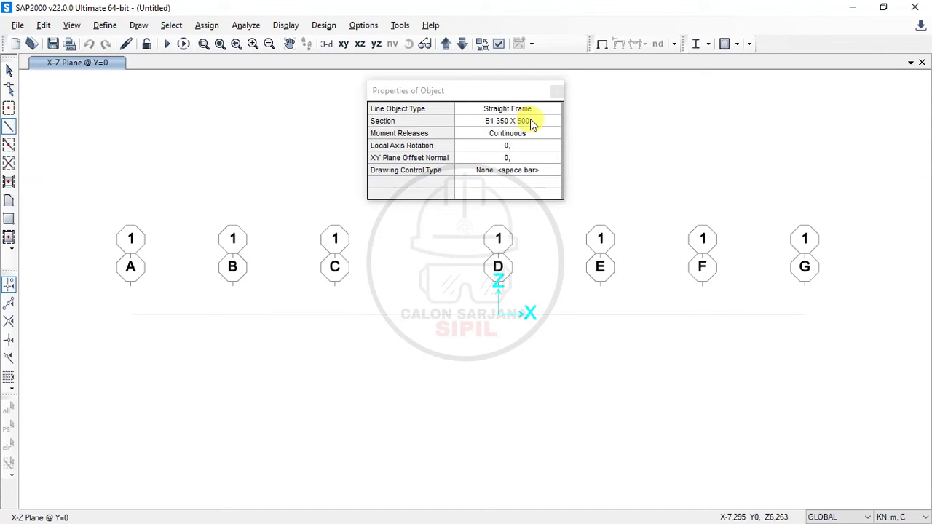
pyautogui.click(131, 316)
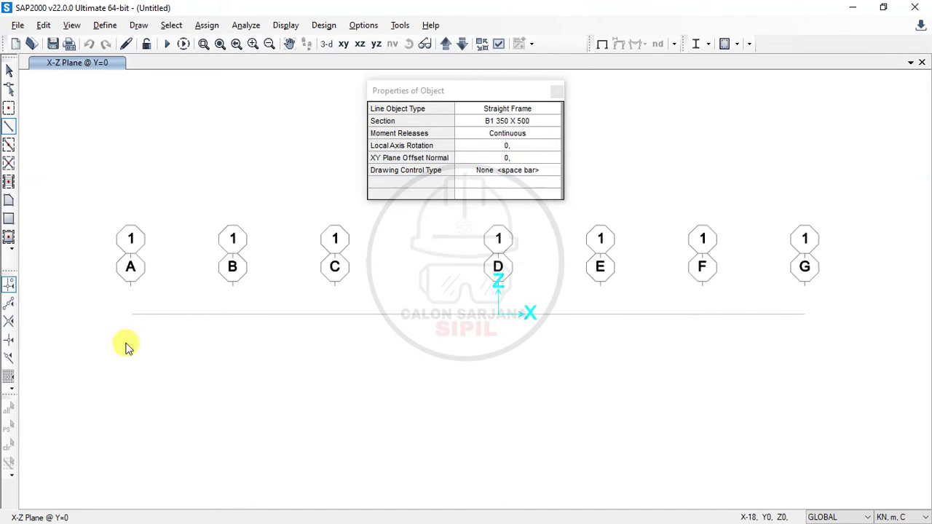
pyautogui.click(233, 315)
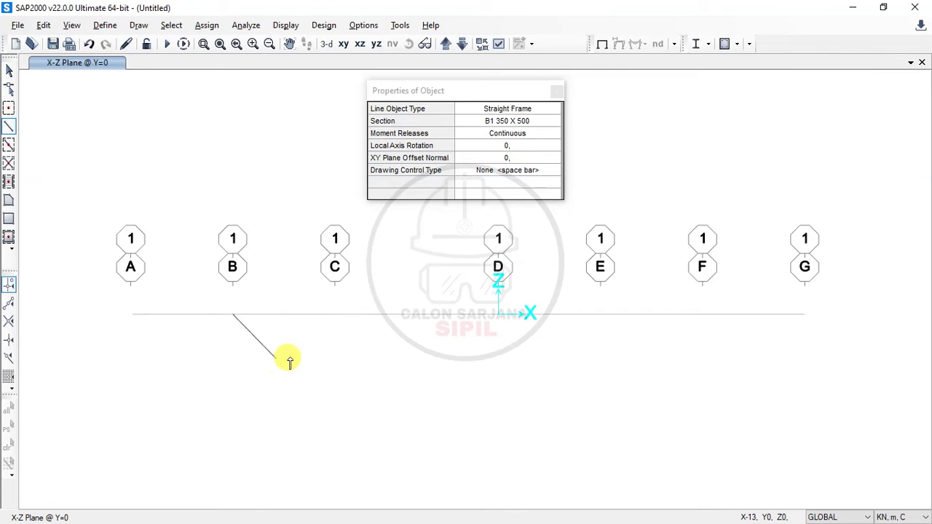
pyautogui.click(335, 316)
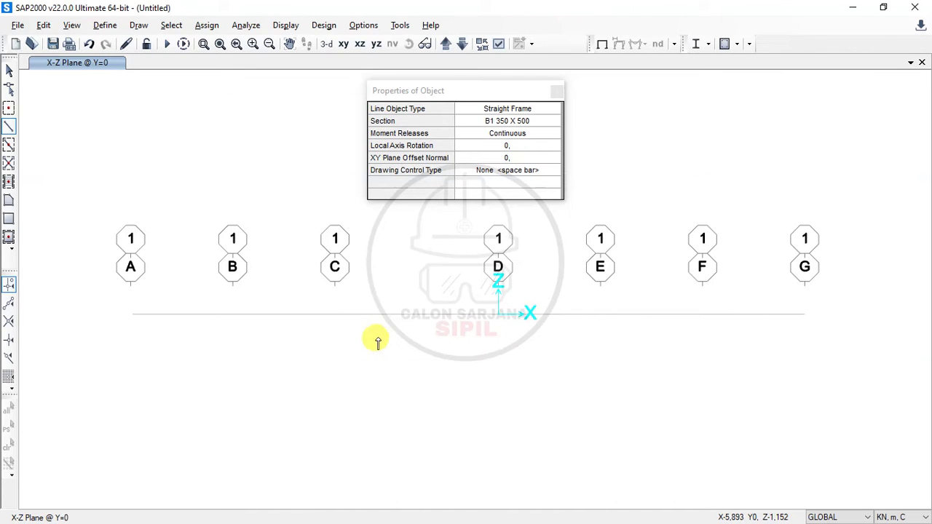
# - Draw three consecutive frame members with section B2 400 X 750 from grid C through D and E to F, checking the beam layout in the PDF
pyautogui.click(492, 123)
pyautogui.click(492, 123)
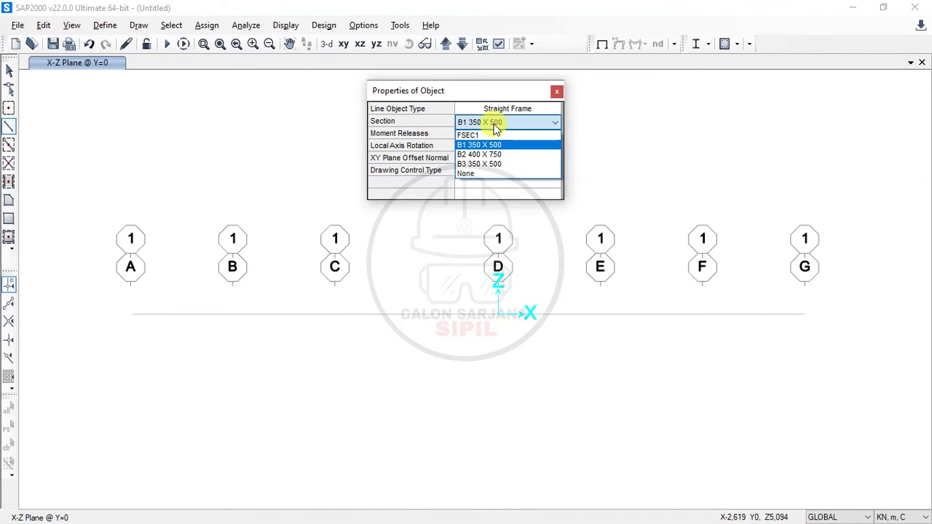
pyautogui.click(497, 153)
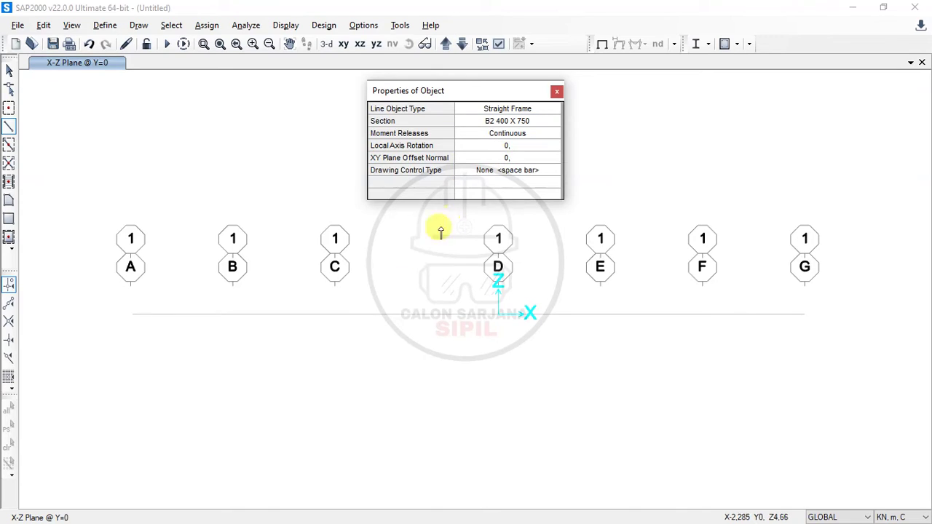
pyautogui.click(335, 315)
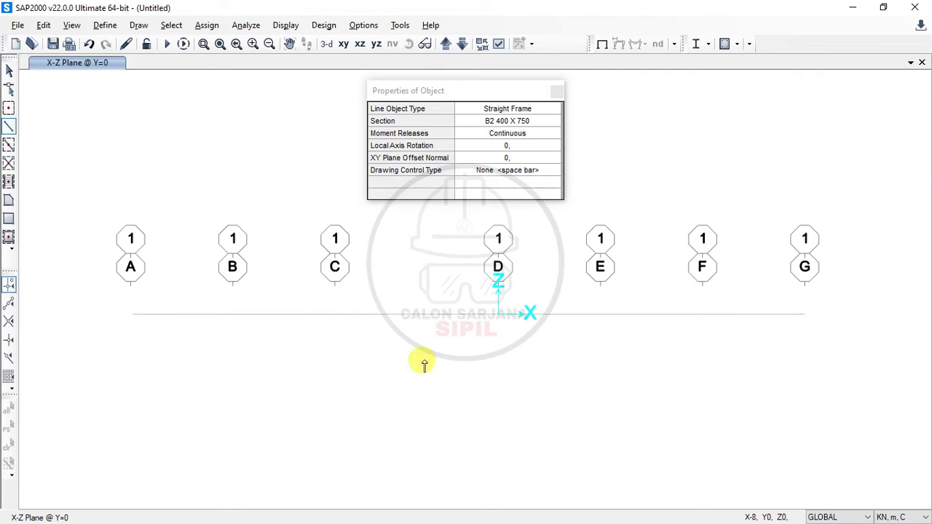
pyautogui.click(498, 314)
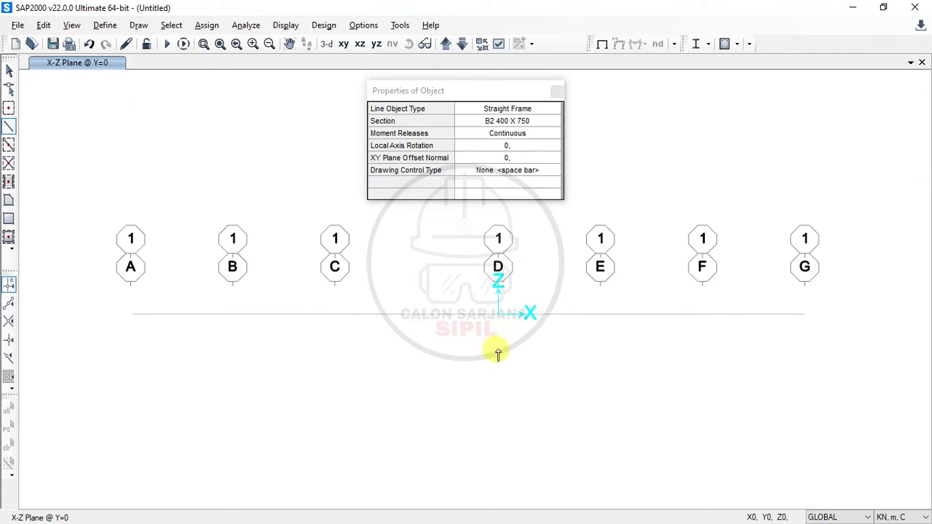
pyautogui.click(601, 314)
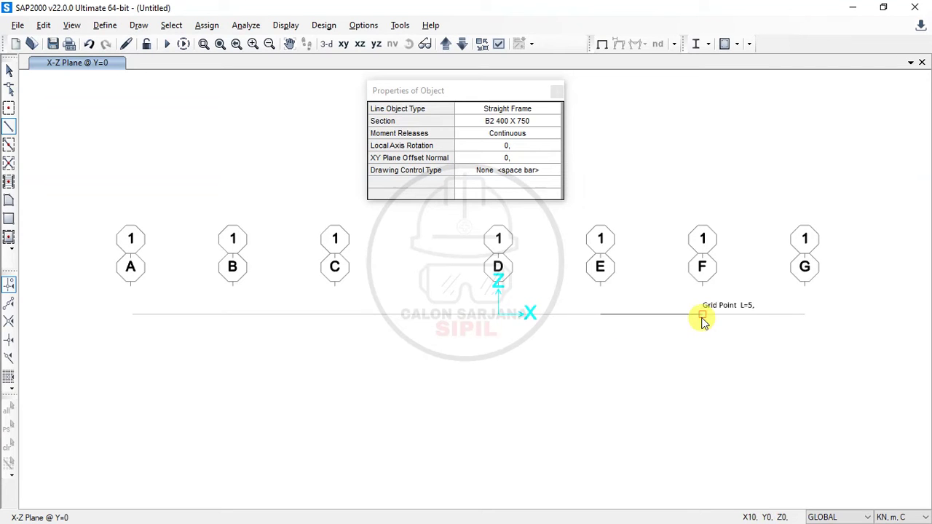
pyautogui.hotkey('alt', 'Tab')
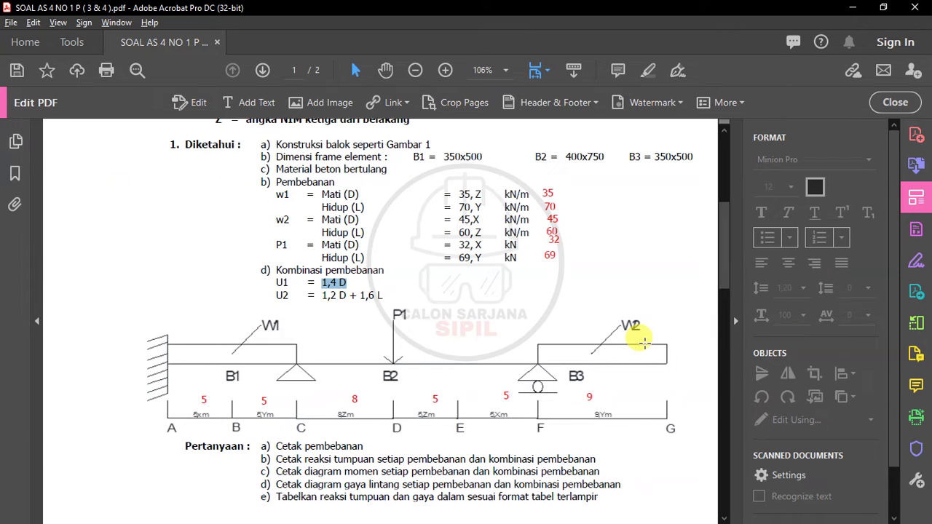
pyautogui.hotkey('alt', 'Tab')
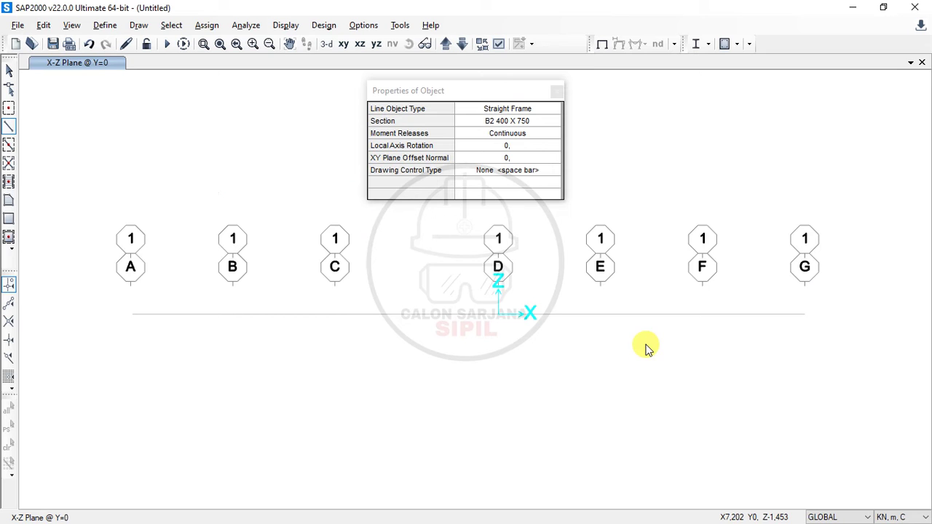
pyautogui.click(702, 314)
pyautogui.rightClick(701, 346)
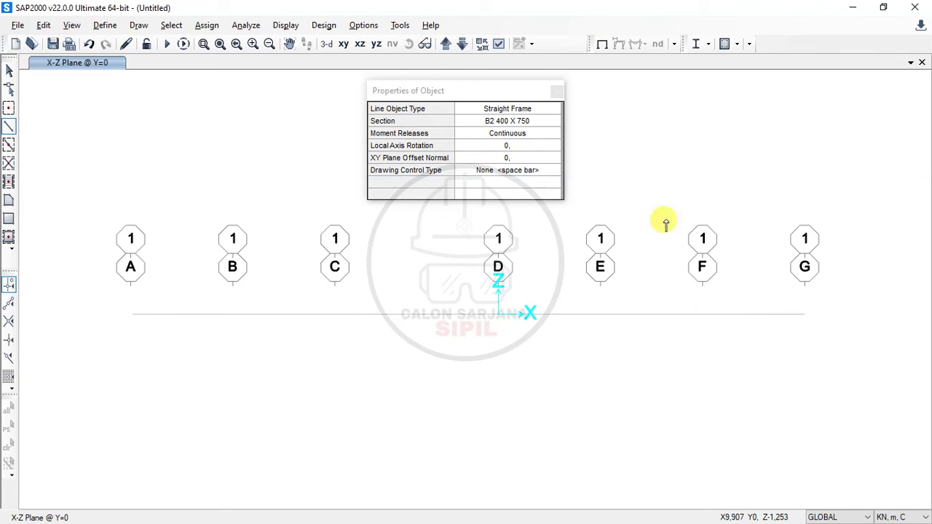
# - Draw the frame member from grid F to G with section B3 350 X 500 and finish drawing
pyautogui.click(512, 121)
pyautogui.click(519, 123)
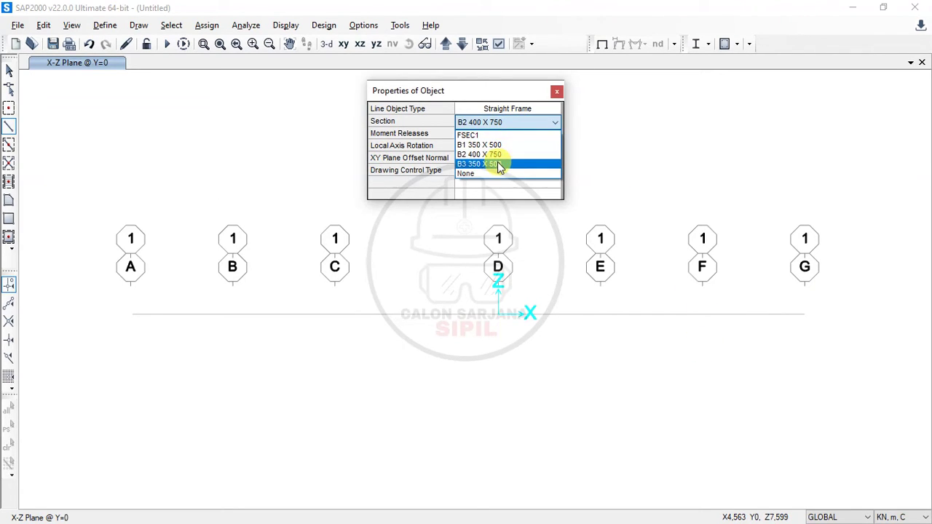
pyautogui.click(497, 163)
pyautogui.click(703, 316)
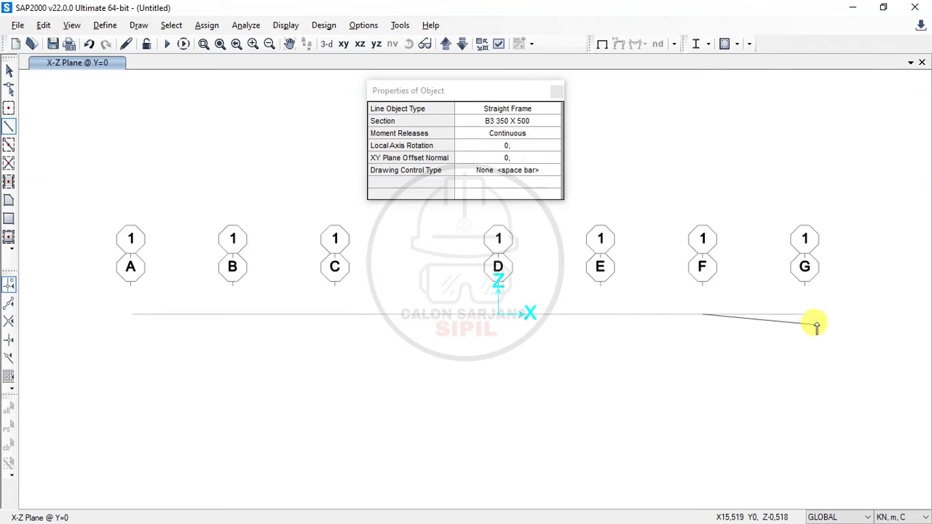
pyautogui.click(805, 316)
pyautogui.press('Escape')
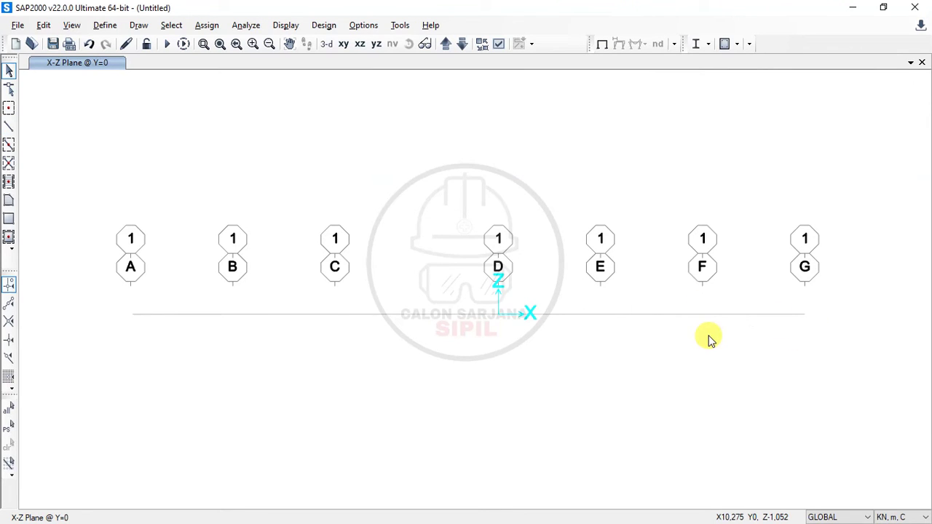
# - Check the drawn beam by selecting its frame members together and one by one, clearing the selection each time
pyautogui.moveTo(113, 302); pyautogui.dragTo(836, 340)
pyautogui.hotkey('ctrl', 'q')
pyautogui.click(222, 315)
pyautogui.click(262, 315)
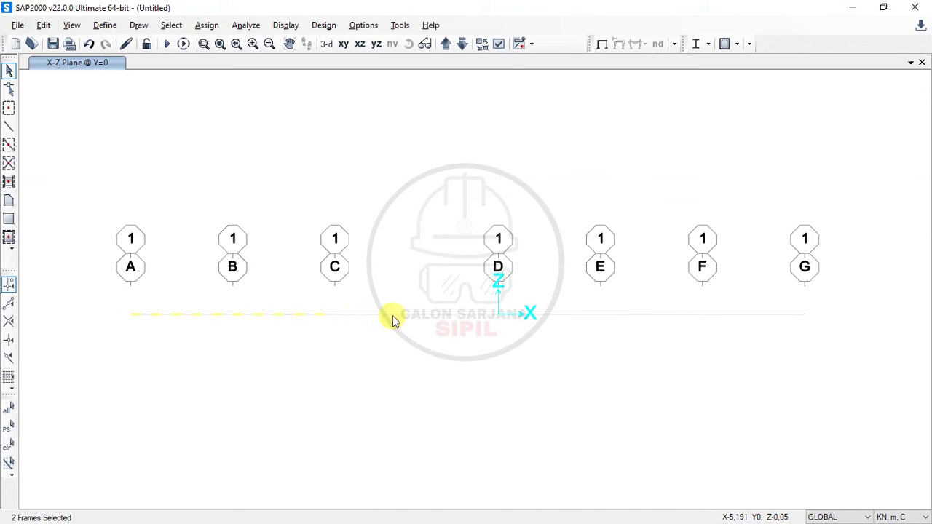
pyautogui.click(437, 315)
pyautogui.click(560, 315)
pyautogui.click(643, 316)
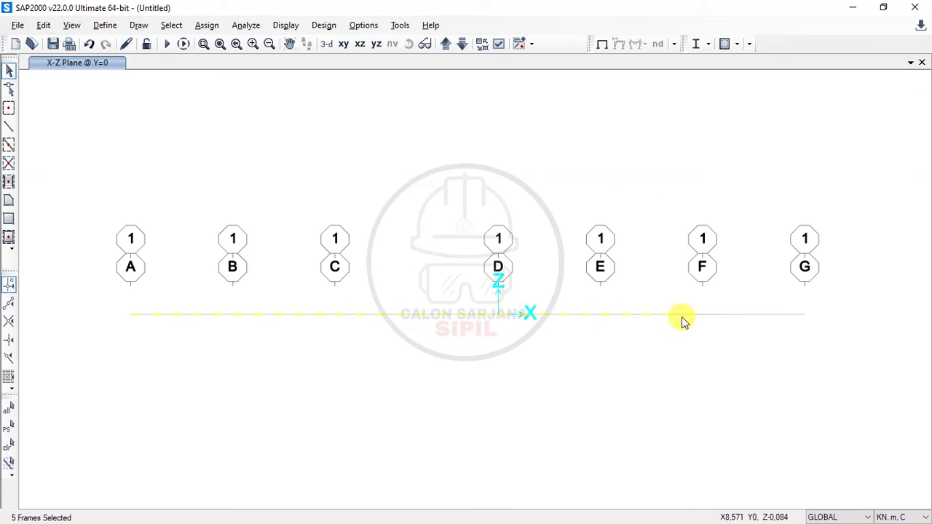
pyautogui.hotkey('ctrl', 'q')
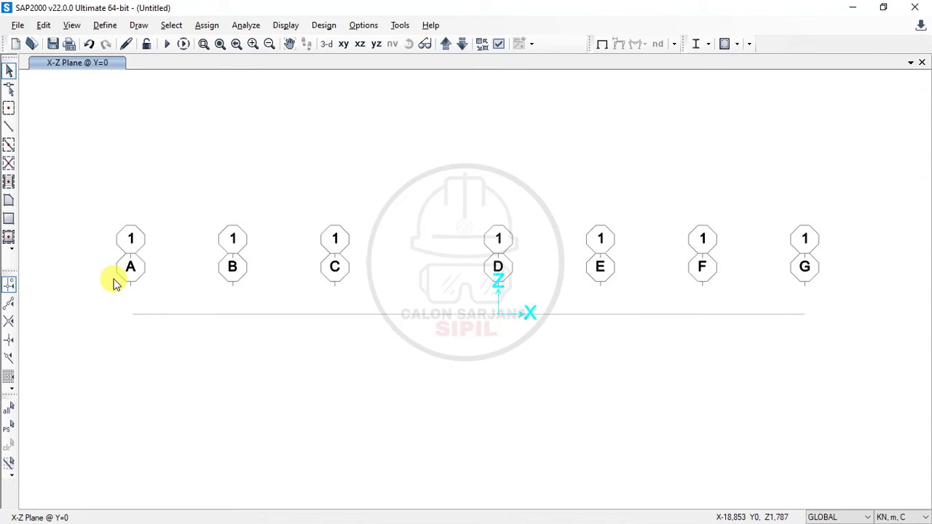
# - Try to select the joint at grid A and assign it a fixed restraint
pyautogui.moveTo(115, 286); pyautogui.dragTo(140, 343)
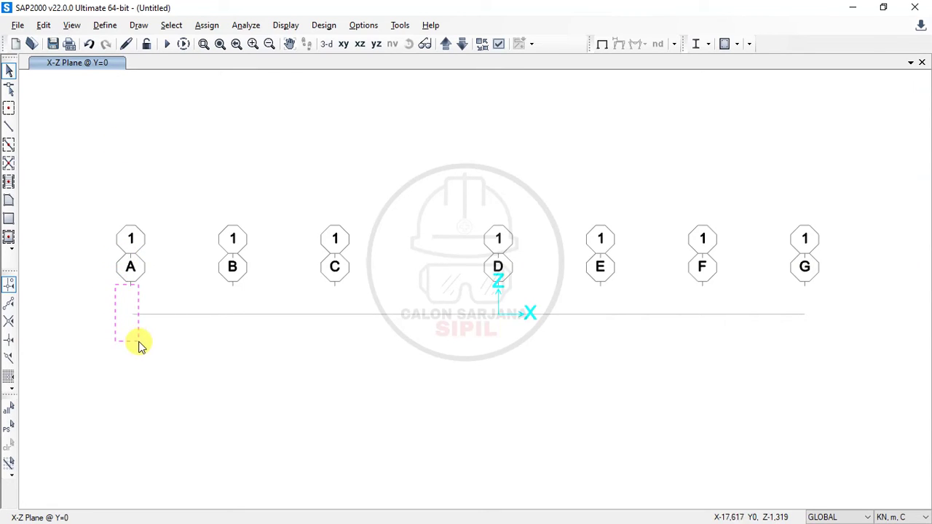
pyautogui.click(134, 314)
pyautogui.click(143, 310)
pyautogui.click(133, 318)
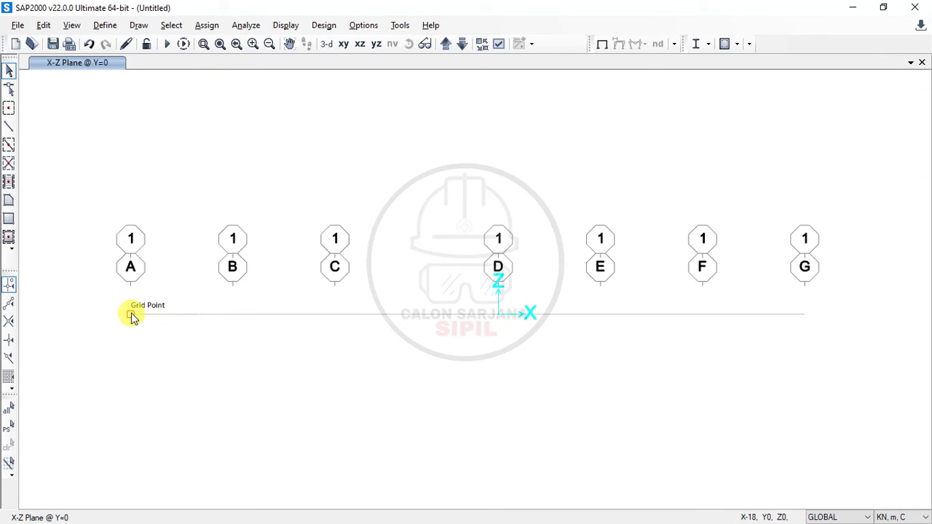
pyautogui.click(131, 317)
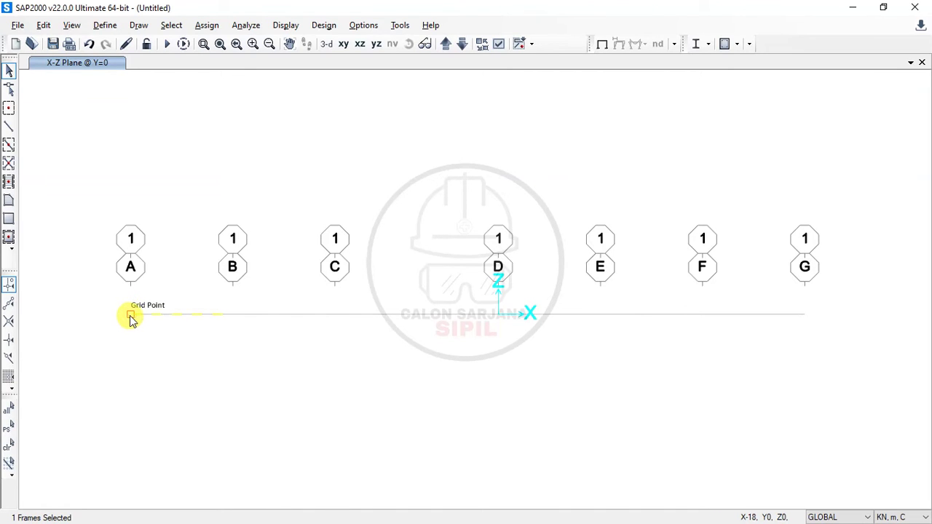
pyautogui.click(210, 27)
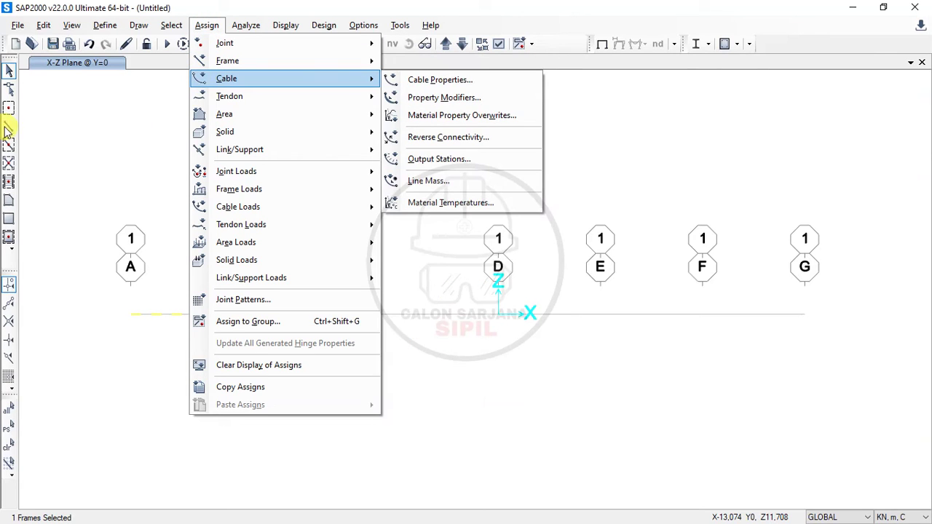
pyautogui.moveTo(277, 45)
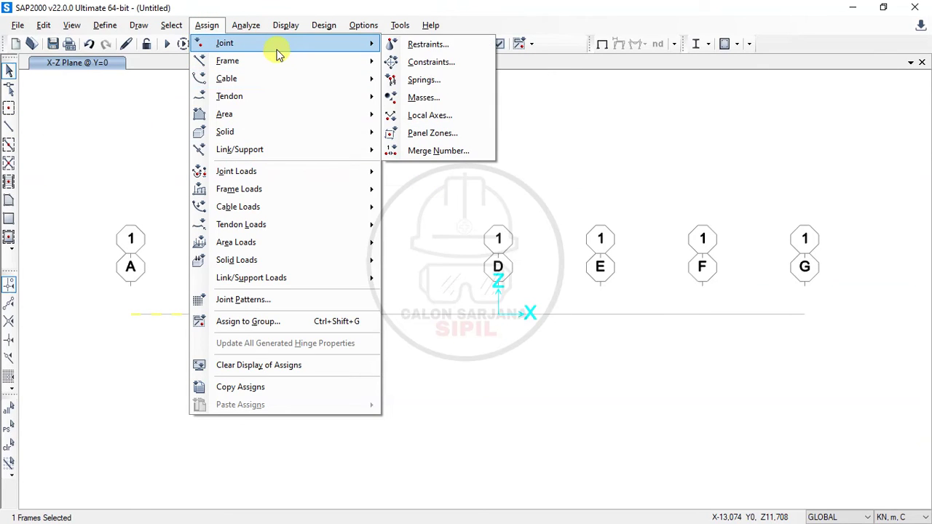
pyautogui.click(449, 49)
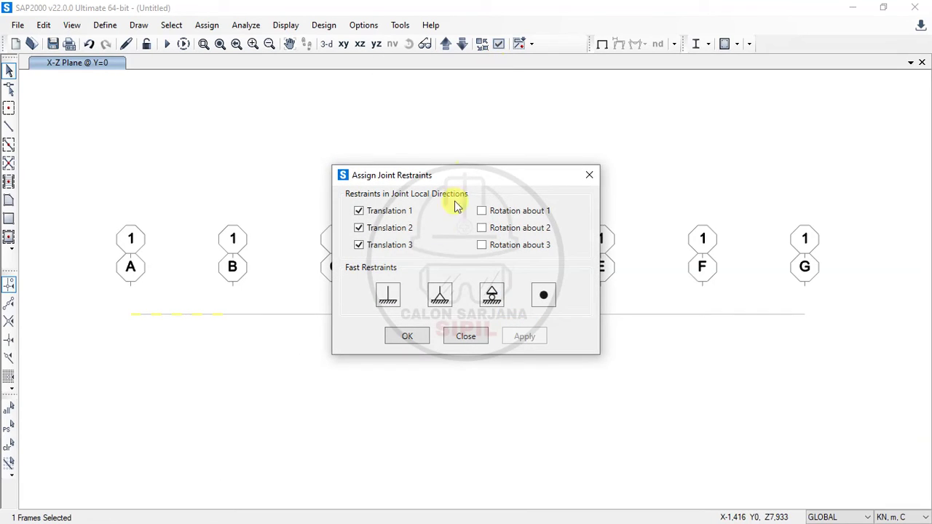
pyautogui.click(390, 295)
pyautogui.click(407, 338)
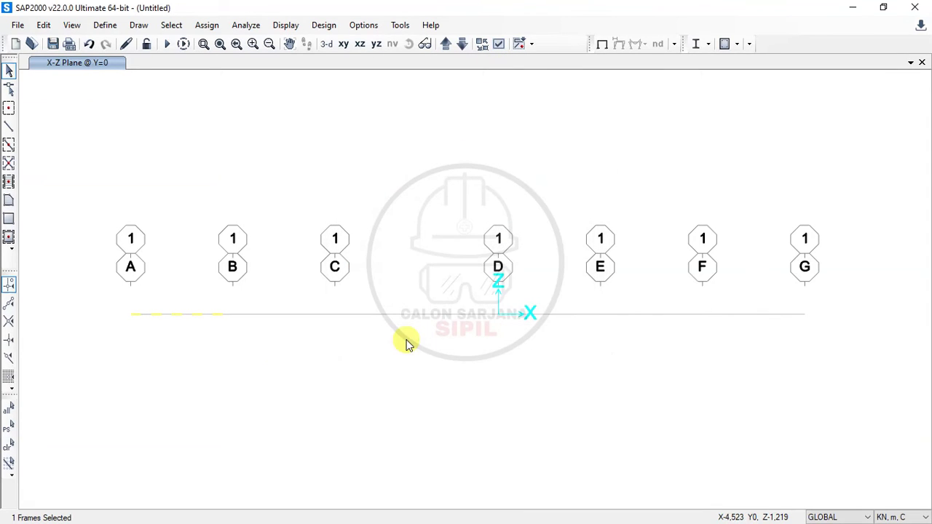
pyautogui.click(477, 316)
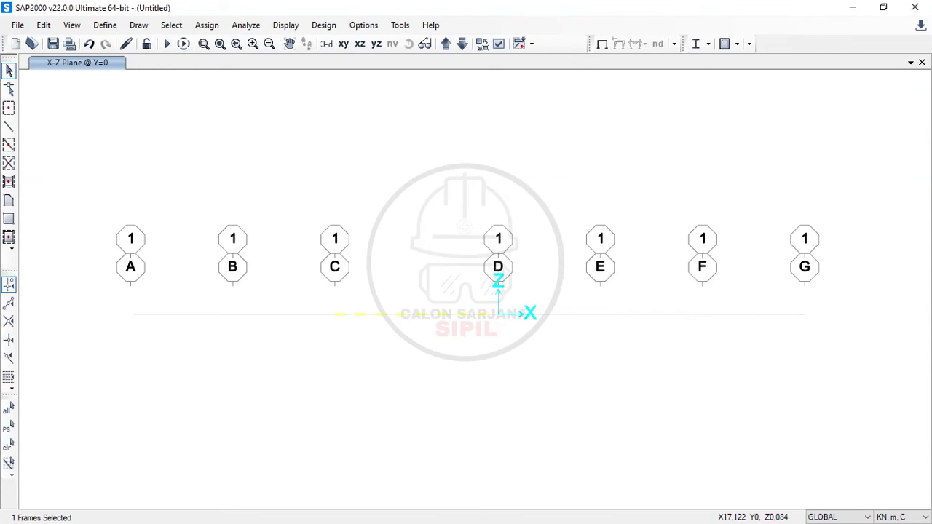
pyautogui.click(482, 316)
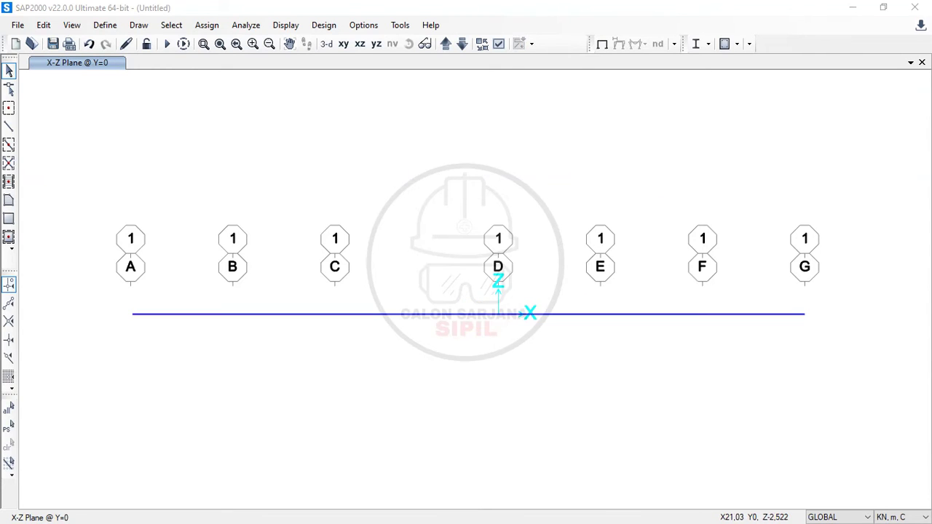
# - Assign a fixed restraint to the joint at grid A
pyautogui.click(131, 313)
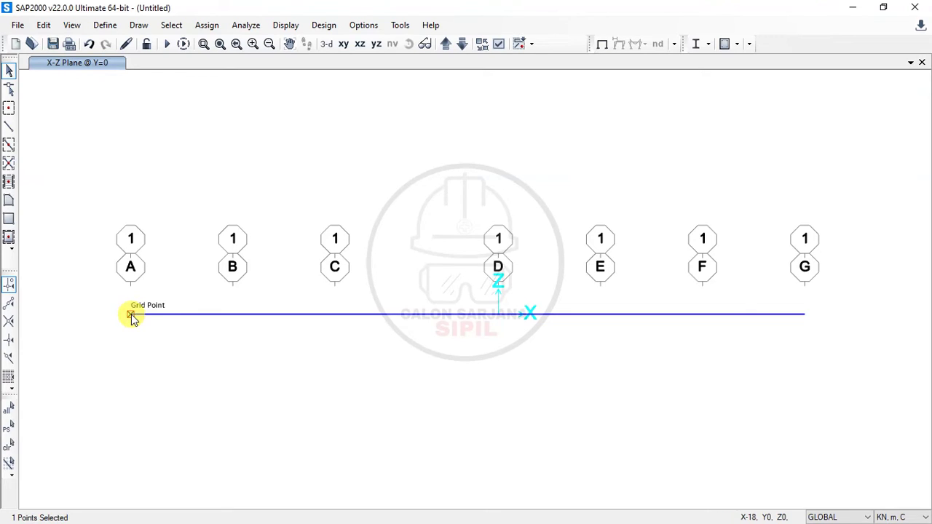
pyautogui.click(207, 26)
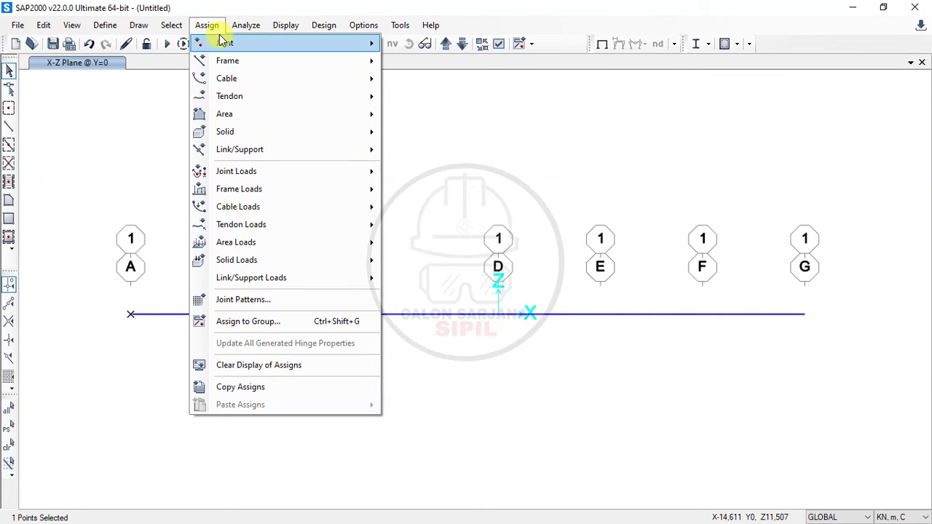
pyautogui.moveTo(267, 46)
pyautogui.click(426, 43)
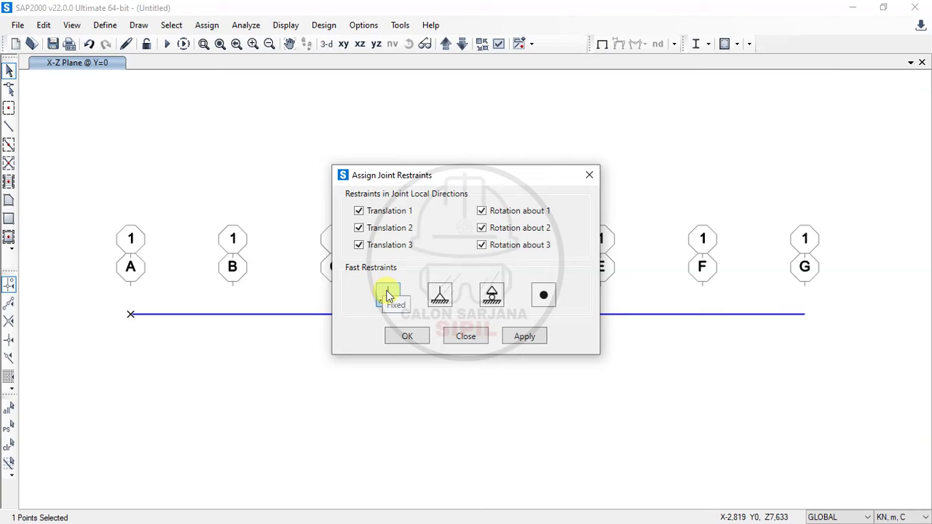
pyautogui.click(411, 339)
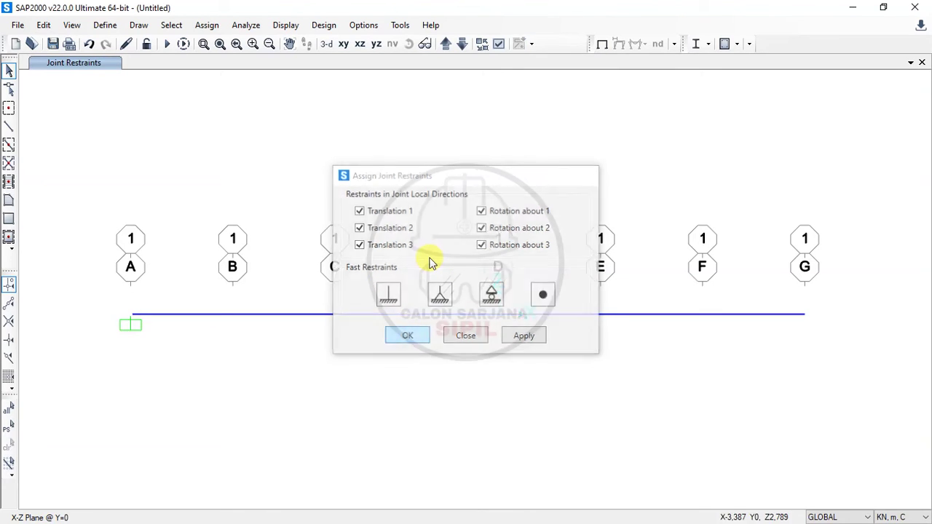
# - Check the beam figure in the assignment PDF and assign a pinned restraint to the joint at grid C
pyautogui.hotkey('alt', 'Tab')
pyautogui.hotkey('alt', 'Tab')
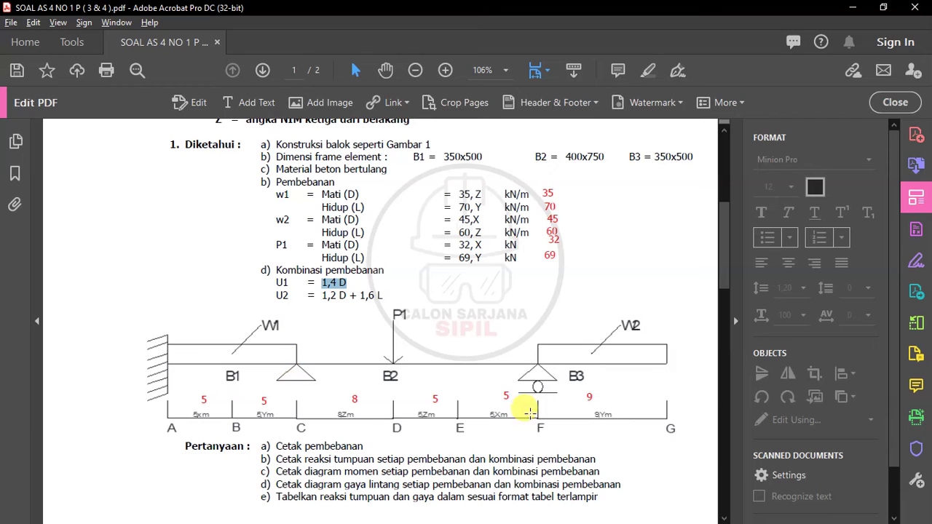
pyautogui.hotkey('alt', 'Tab')
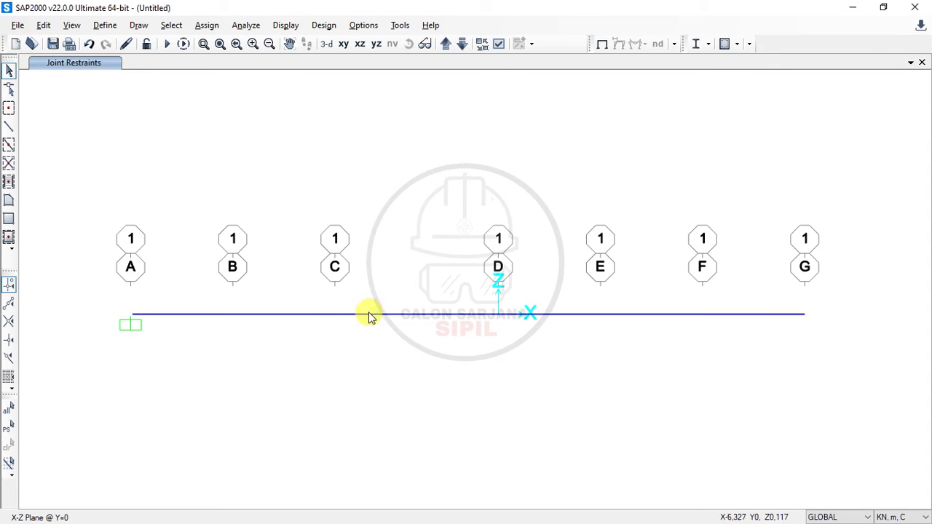
pyautogui.click(334, 313)
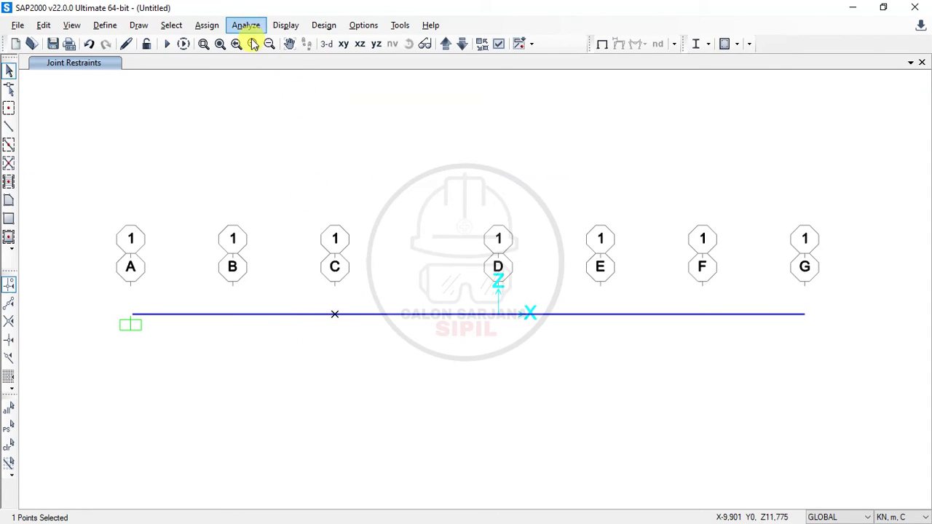
pyautogui.click(207, 25)
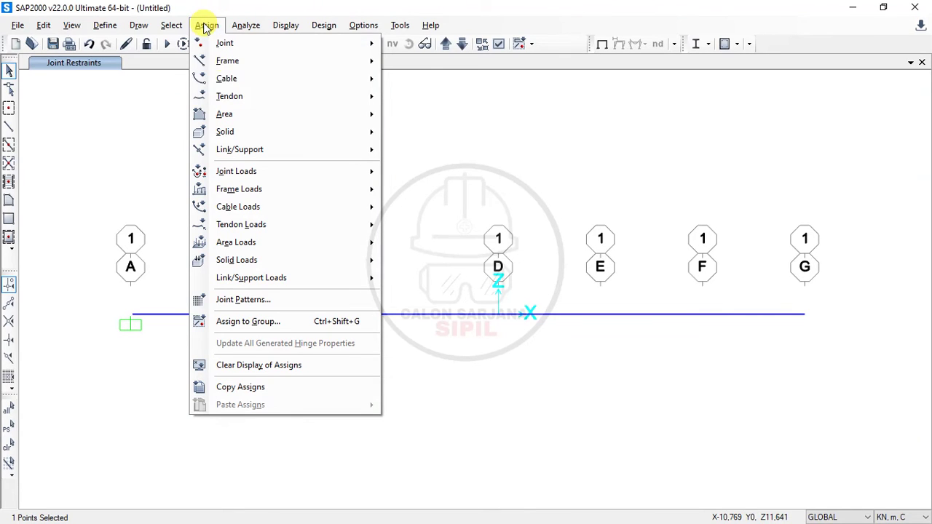
pyautogui.moveTo(277, 42)
pyautogui.click(408, 43)
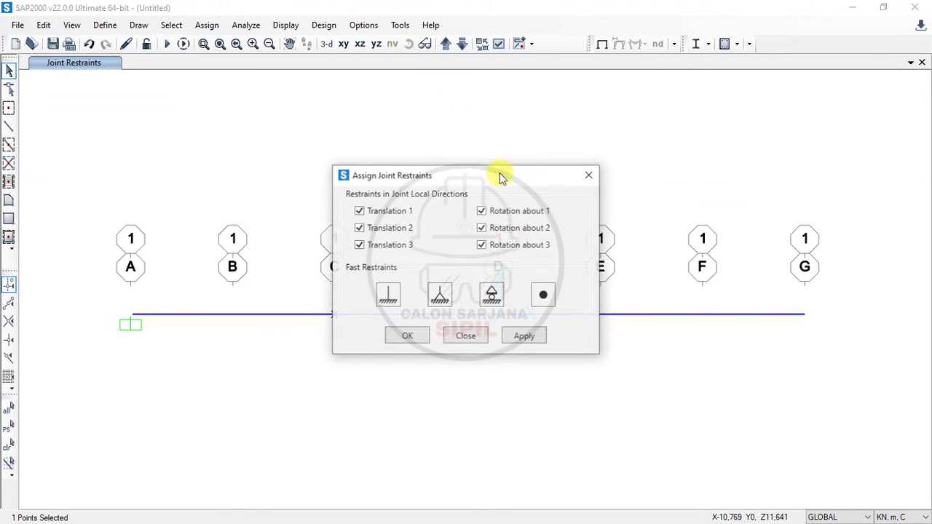
pyautogui.click(437, 300)
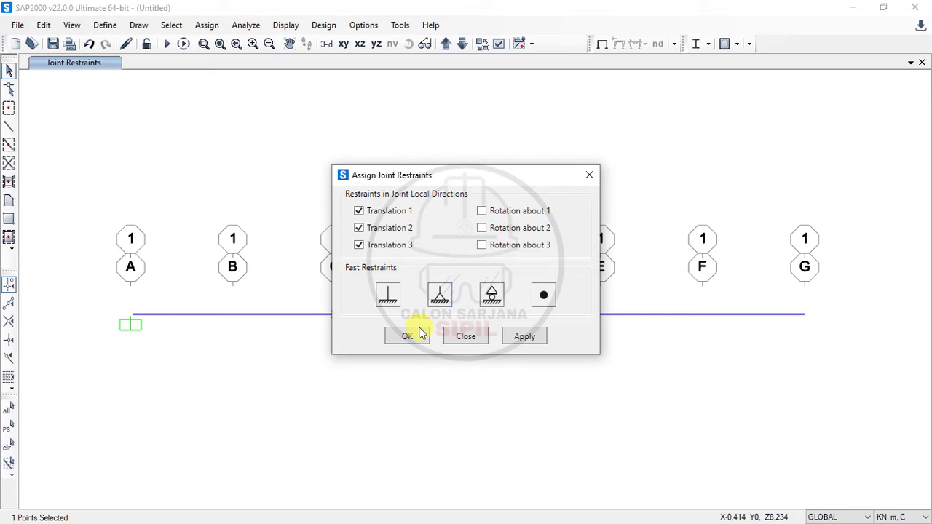
pyautogui.click(425, 337)
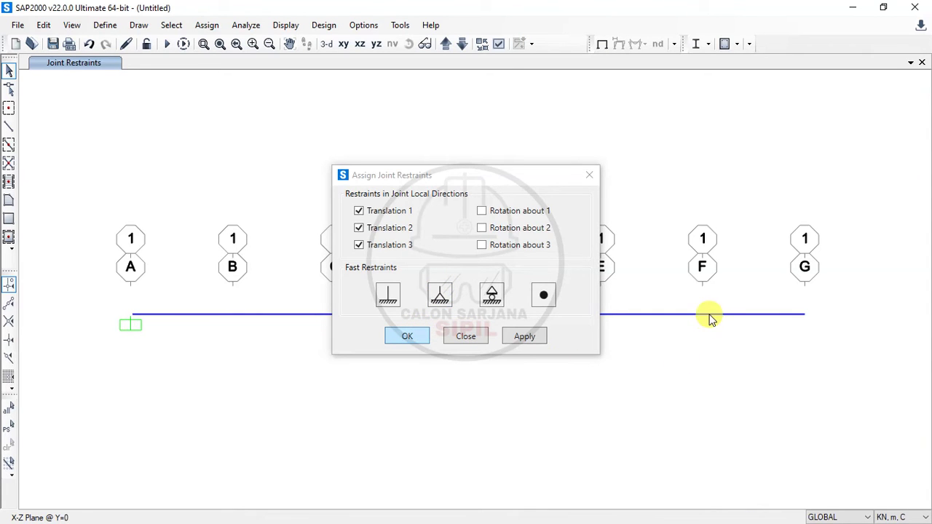
# - Check the support type in the PDF and assign a roller restraint, Translation 3 only, to the joint at grid F
pyautogui.hotkey('alt', 'Tab')
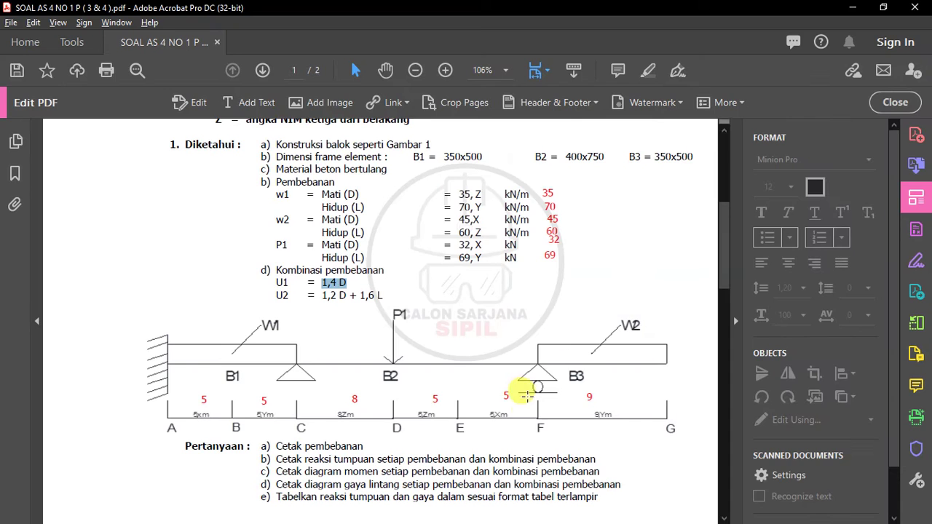
pyautogui.hotkey('alt', 'Tab')
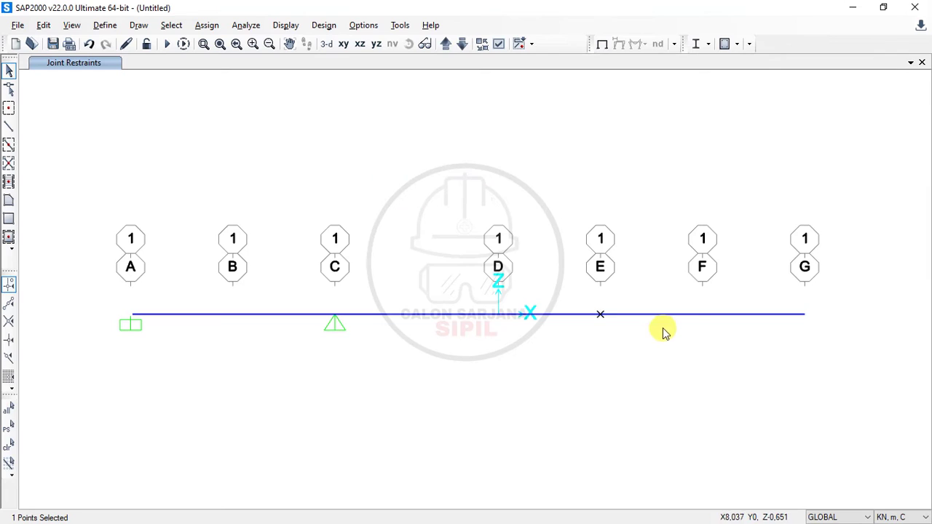
pyautogui.doubleClick(602, 316)
pyautogui.press('Escape')
pyautogui.click(602, 317)
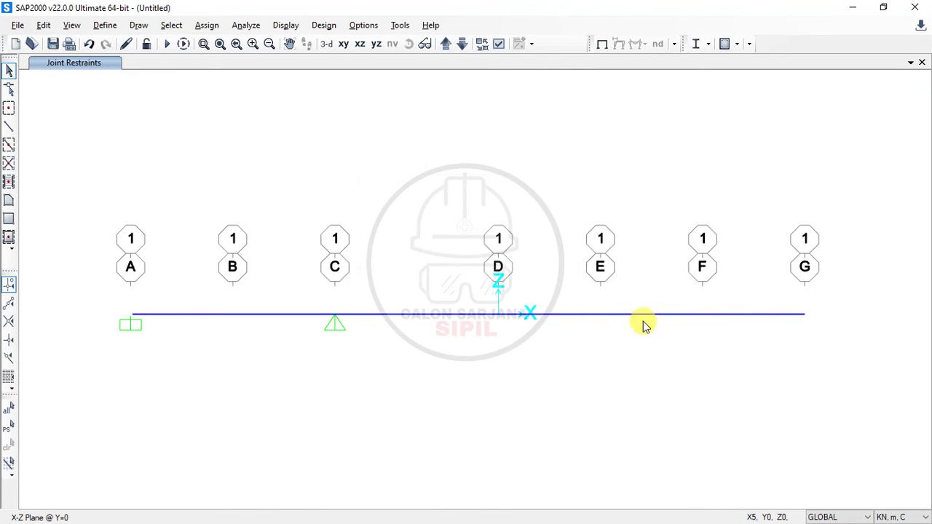
pyautogui.click(699, 318)
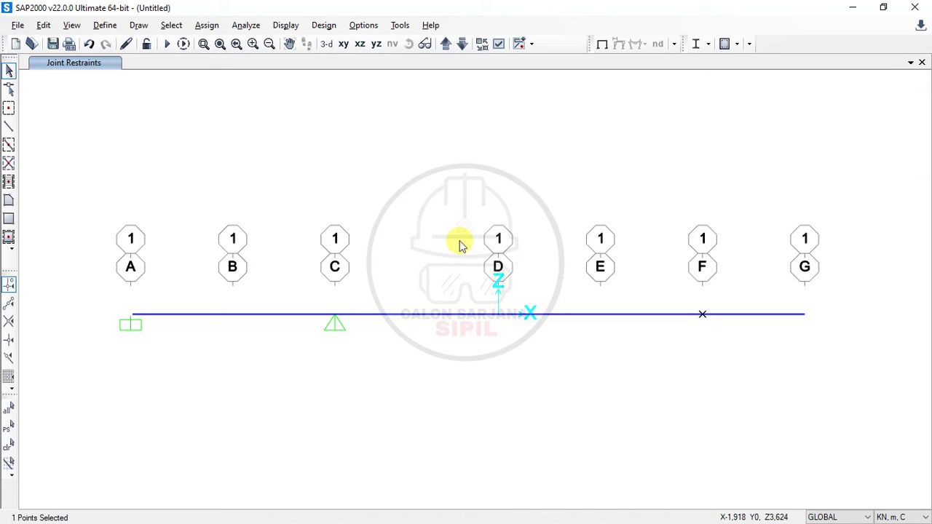
pyautogui.click(245, 25)
pyautogui.moveTo(207, 25)
pyautogui.moveTo(223, 42)
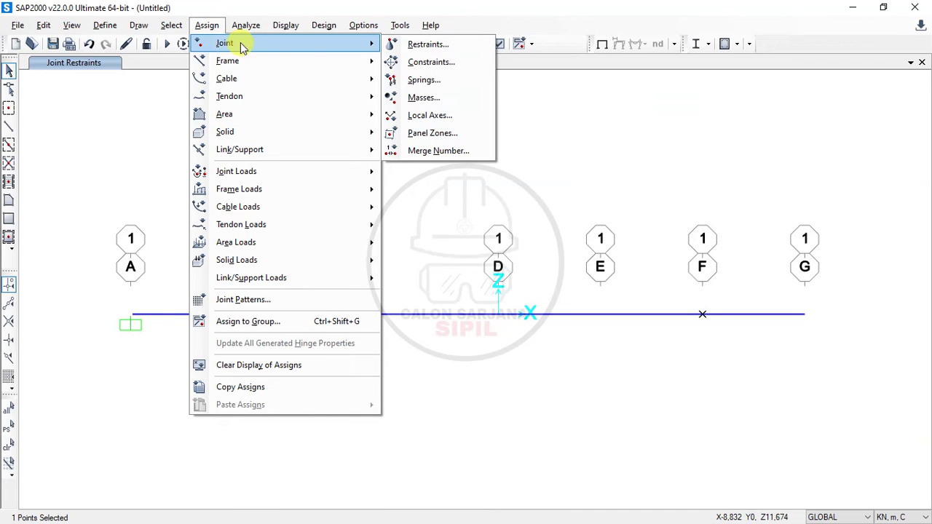
pyautogui.click(403, 45)
pyautogui.click(492, 294)
pyautogui.click(407, 339)
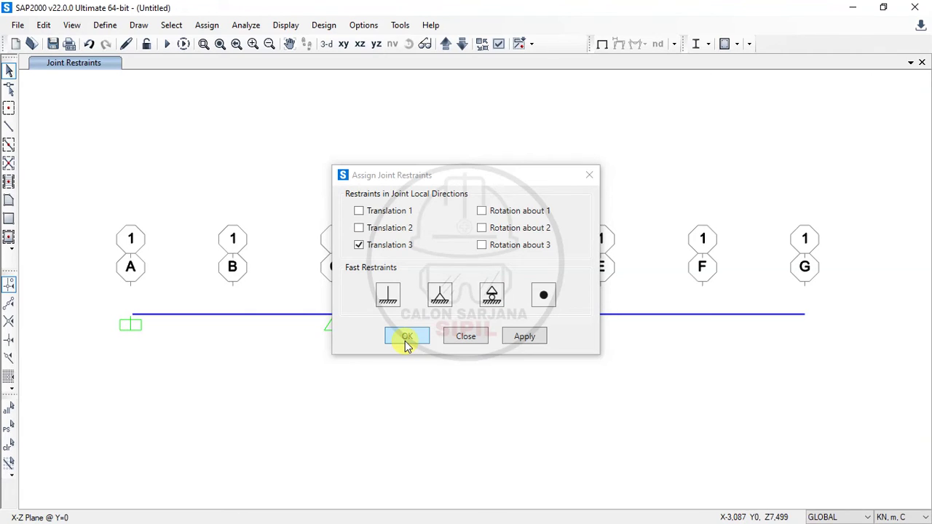
# - Compare the supports and W1 load span with the PDF figure, and select the two frame members between grids A and C
pyautogui.hotkey('alt', 'Tab')
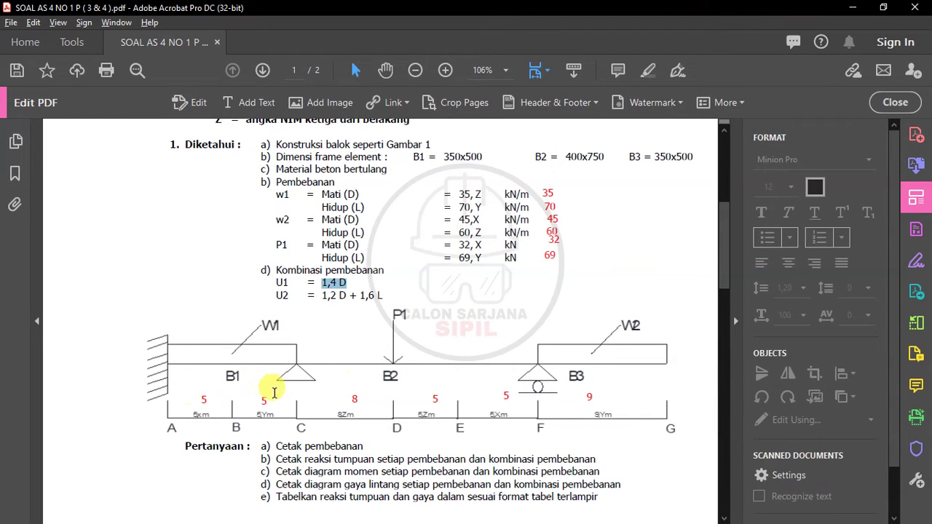
pyautogui.hotkey('alt', 'Tab')
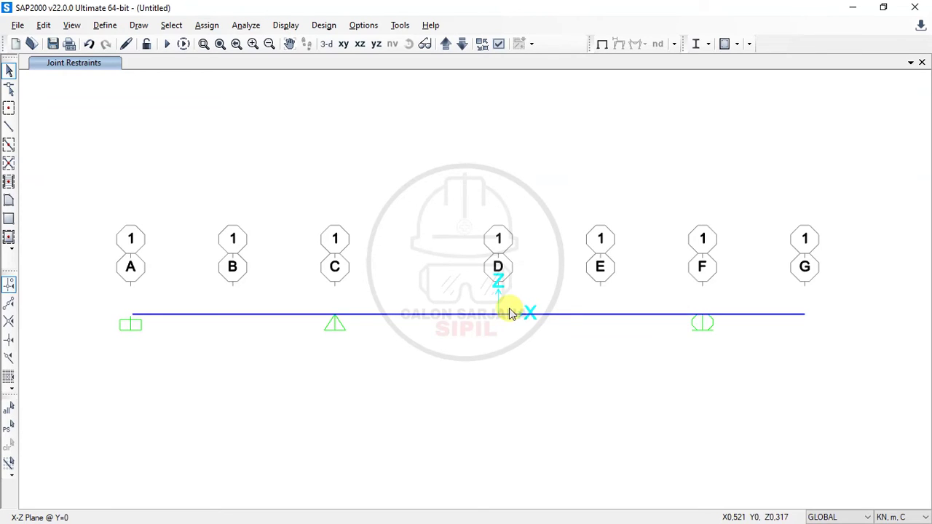
pyautogui.hotkey('alt', 'Tab')
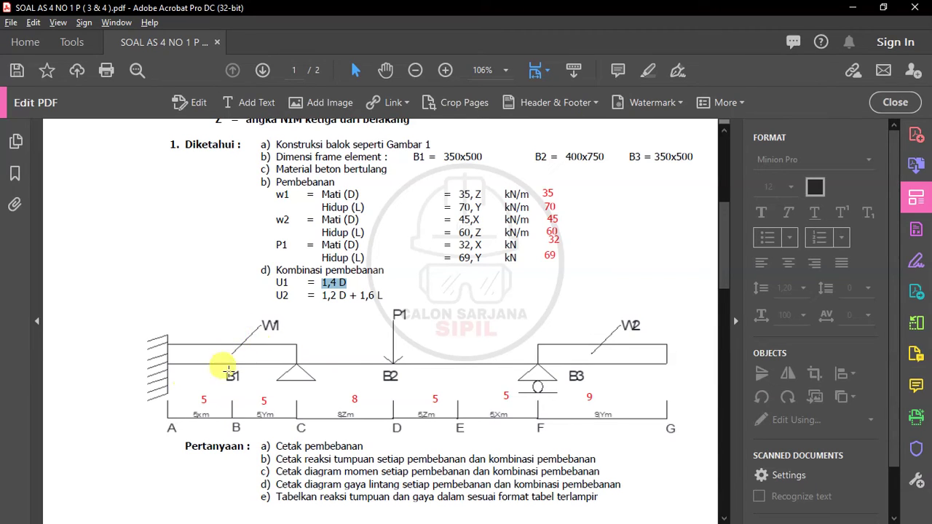
pyautogui.hotkey('alt', 'Tab')
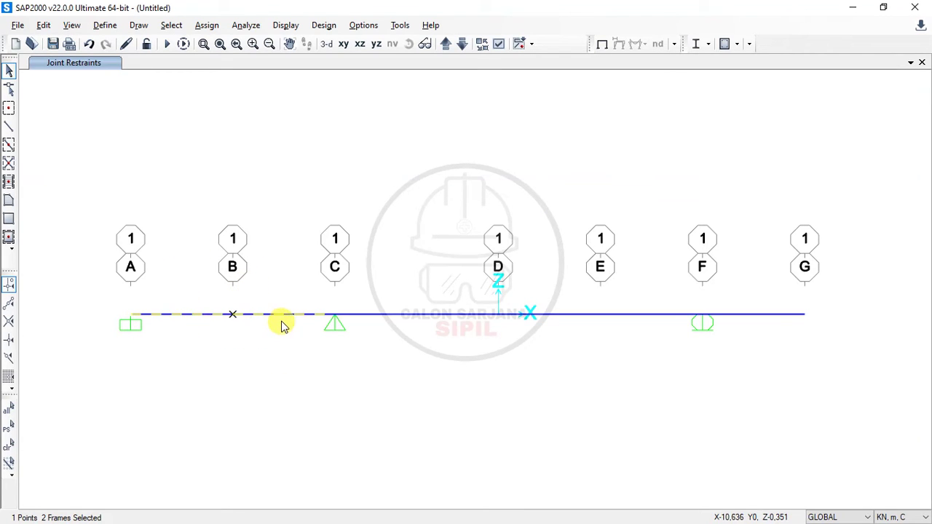
pyautogui.hotkey('ctrl', 'q')
pyautogui.click(270, 316)
pyautogui.click(197, 316)
pyautogui.moveTo(280, 346); pyautogui.dragTo(195, 244)
pyautogui.hotkey('ctrl', 'q')
pyautogui.moveTo(284, 335); pyautogui.dragTo(123, 266)
pyautogui.hotkey('ctrl', 'q')
pyautogui.moveTo(275, 346); pyautogui.dragTo(159, 241)
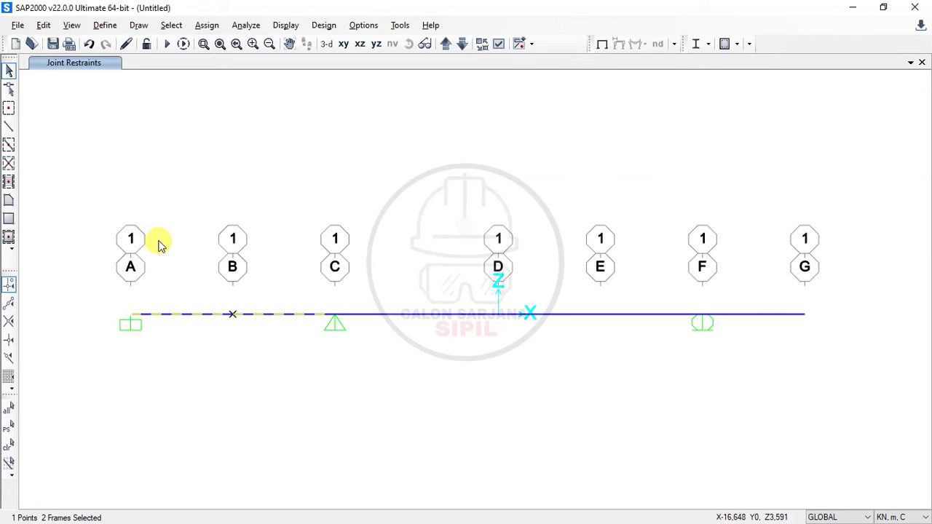
pyautogui.click(205, 26)
pyautogui.moveTo(259, 193)
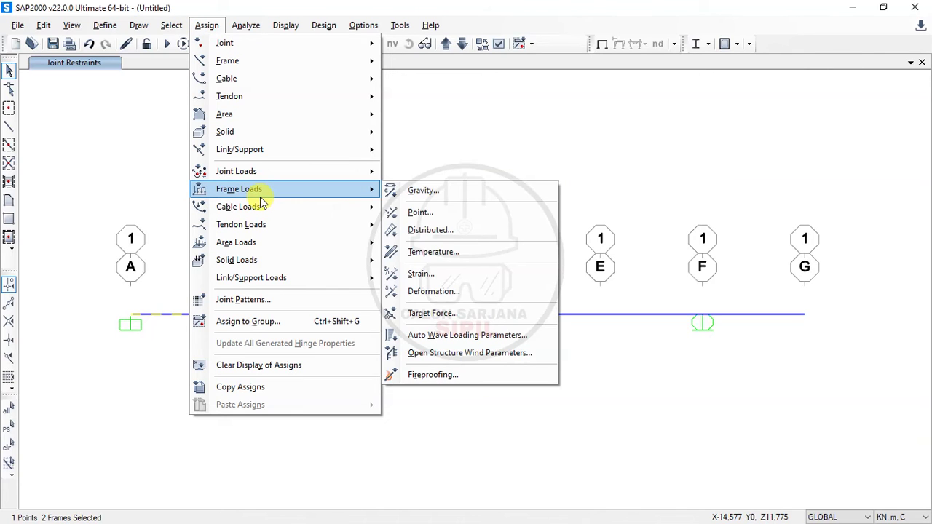
pyautogui.click(458, 230)
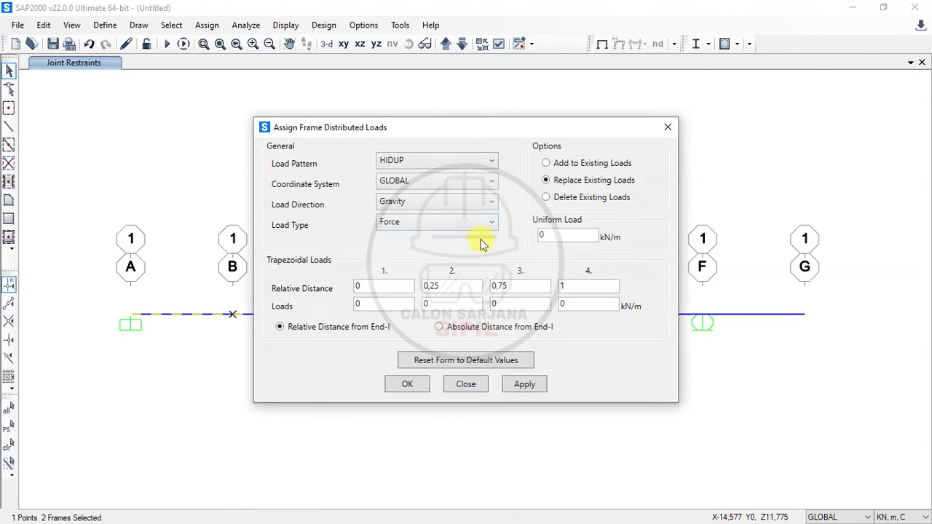
pyautogui.hotkey('alt', 'Tab')
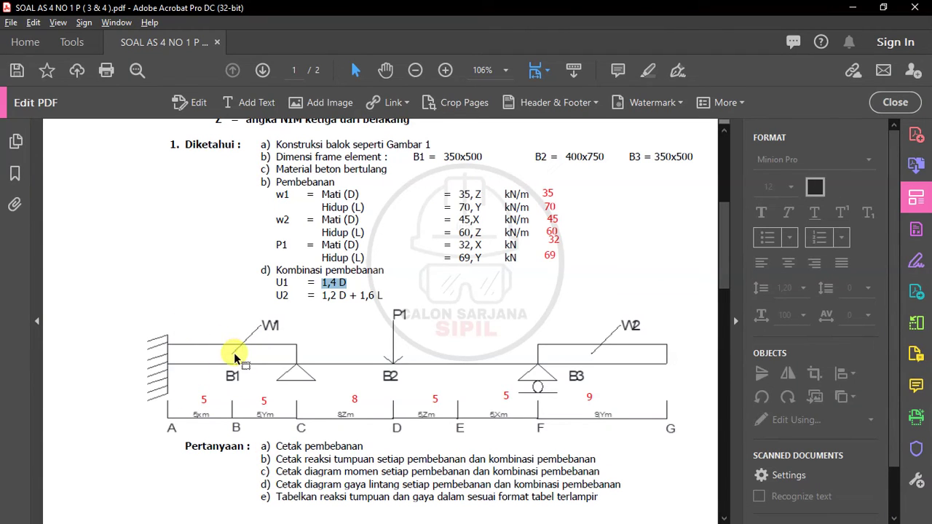
pyautogui.hotkey('alt', 'Tab')
pyautogui.press('Escape')
# - Assign a 35 kN/m uniform gravity load in load pattern MATI - TAMBAHAN to the selected frame members from A to C
pyautogui.click(207, 25)
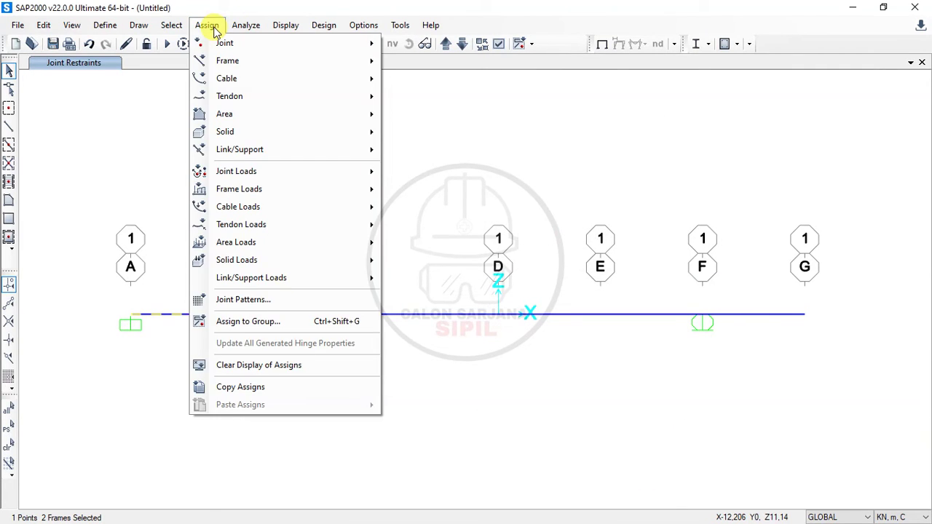
pyautogui.moveTo(262, 193)
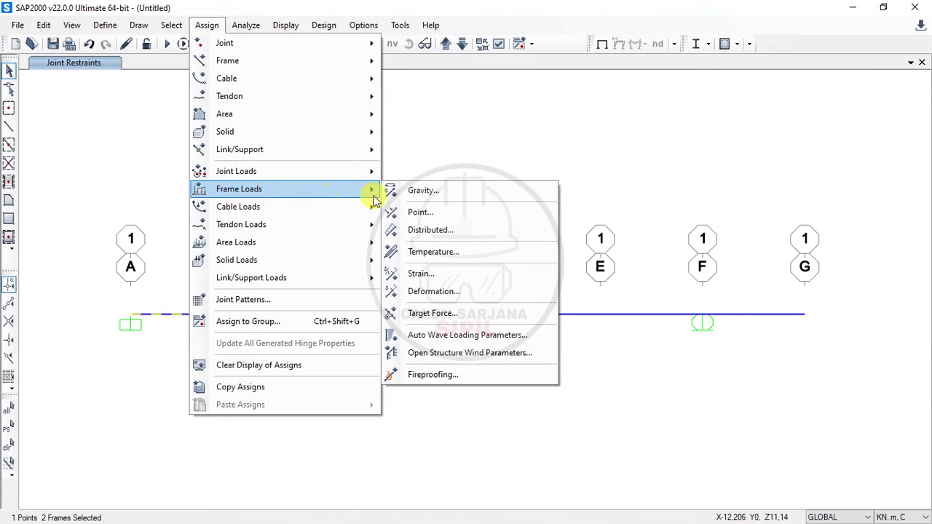
pyautogui.click(459, 231)
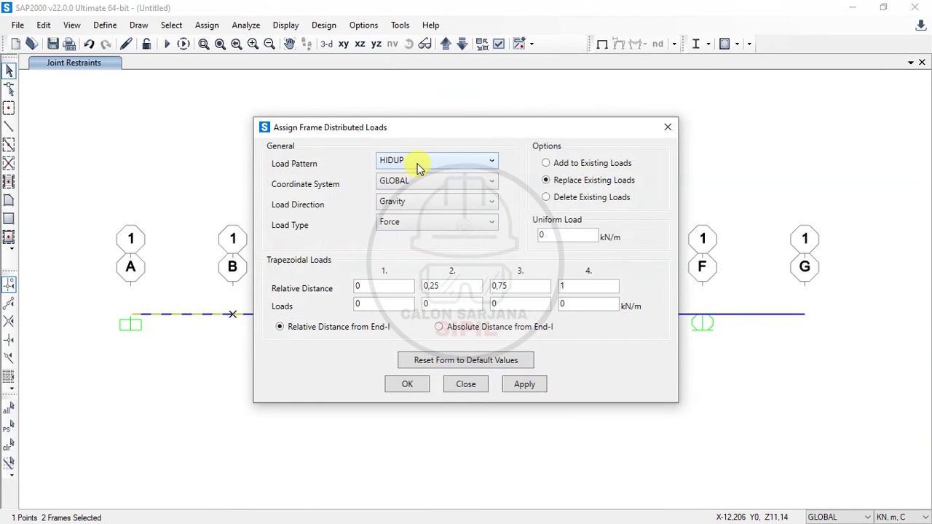
pyautogui.click(419, 168)
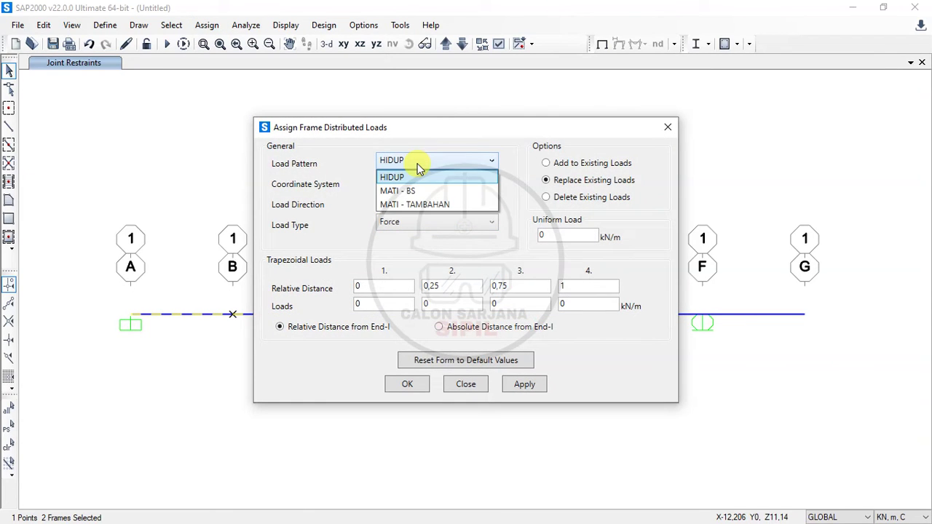
pyautogui.click(428, 206)
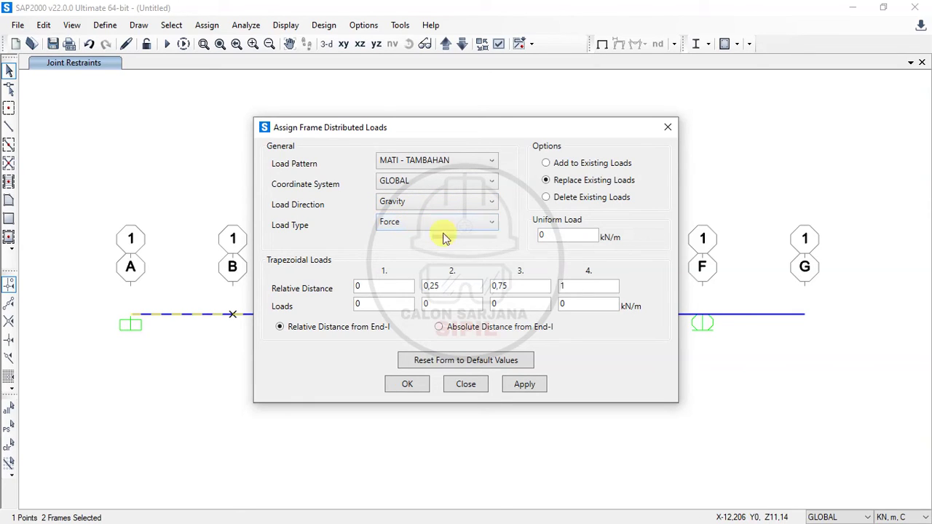
pyautogui.doubleClick(552, 234)
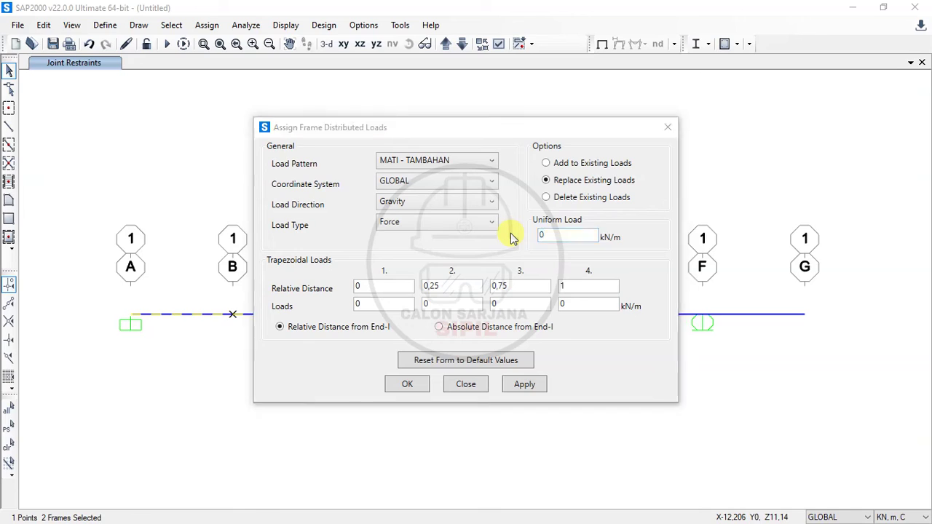
pyautogui.hotkey('alt', 'Tab')
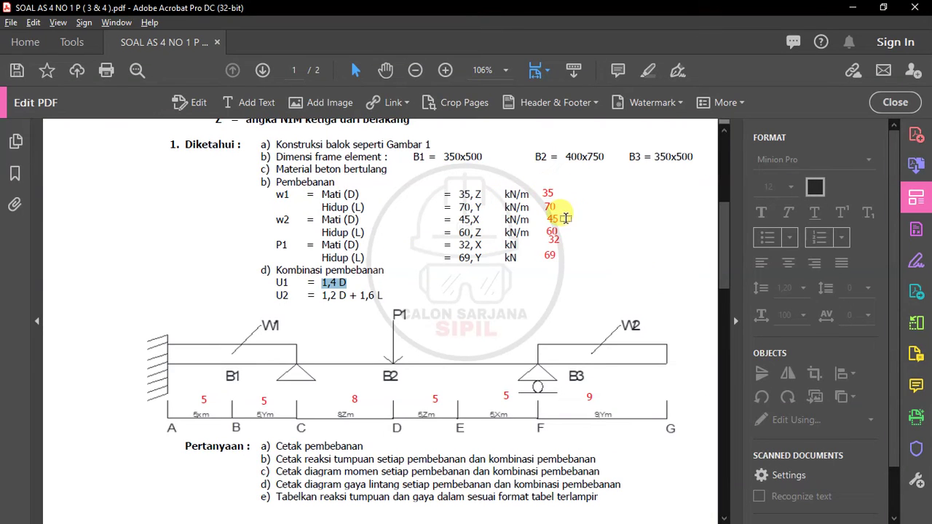
pyautogui.hotkey('alt', 'Tab')
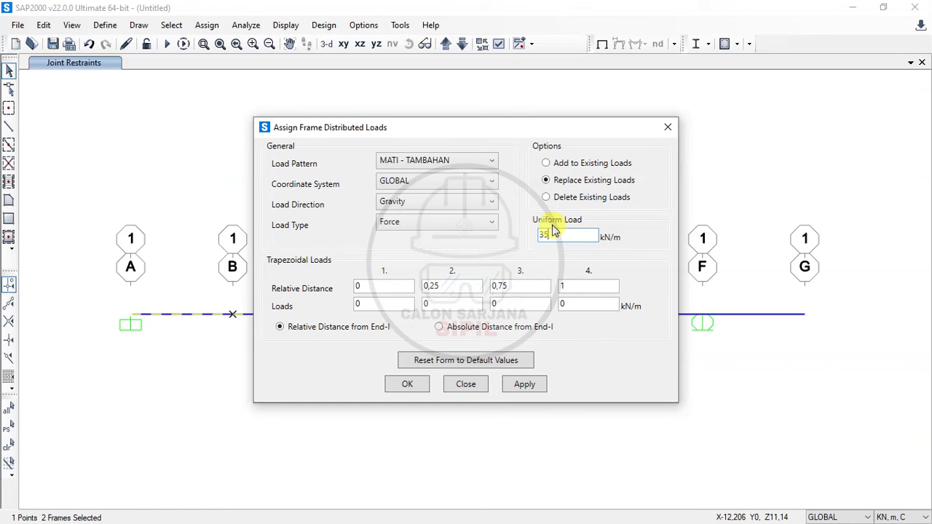
pyautogui.click(409, 386)
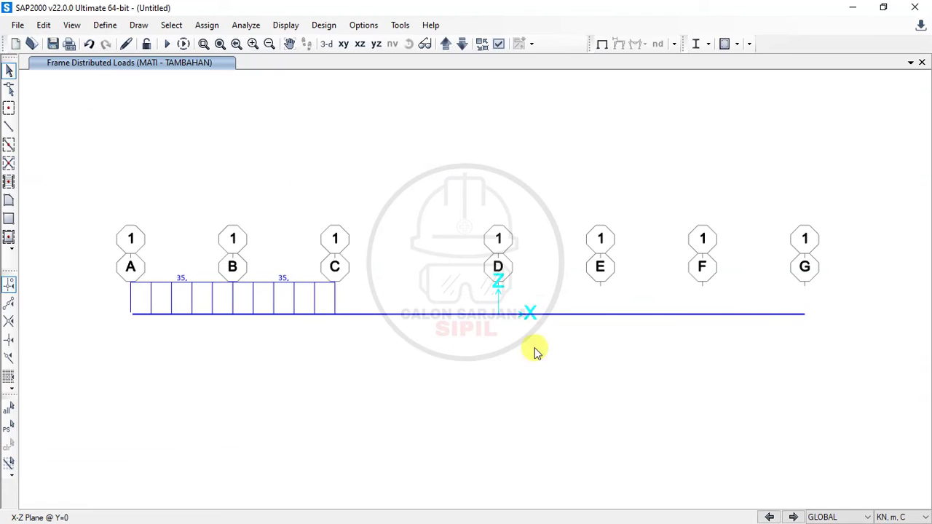
# - Check P1's position in the PDF figure and start a joint force assignment for the grid D joint in load pattern MATI - TAMBAHAN
pyautogui.hotkey('alt', 'Tab')
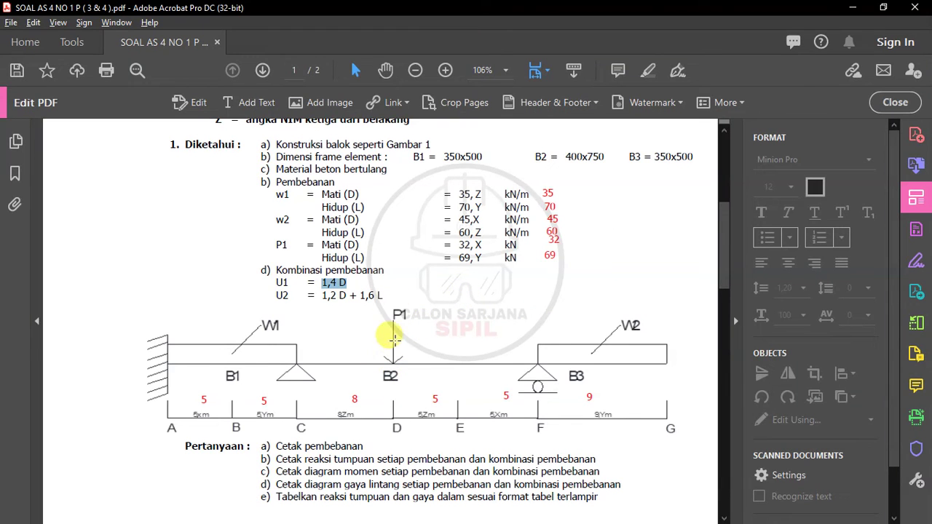
pyautogui.hotkey('alt', 'Tab')
pyautogui.click(498, 314)
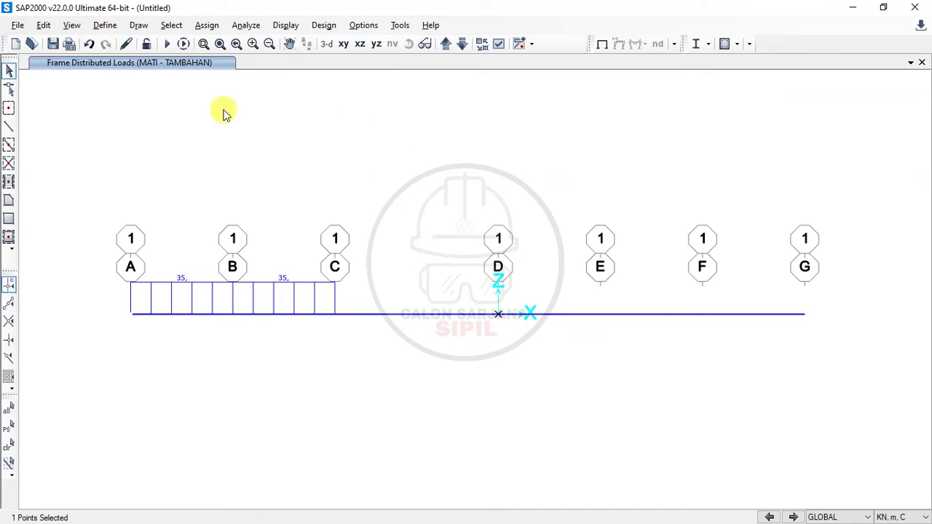
pyautogui.click(206, 24)
pyautogui.moveTo(252, 170)
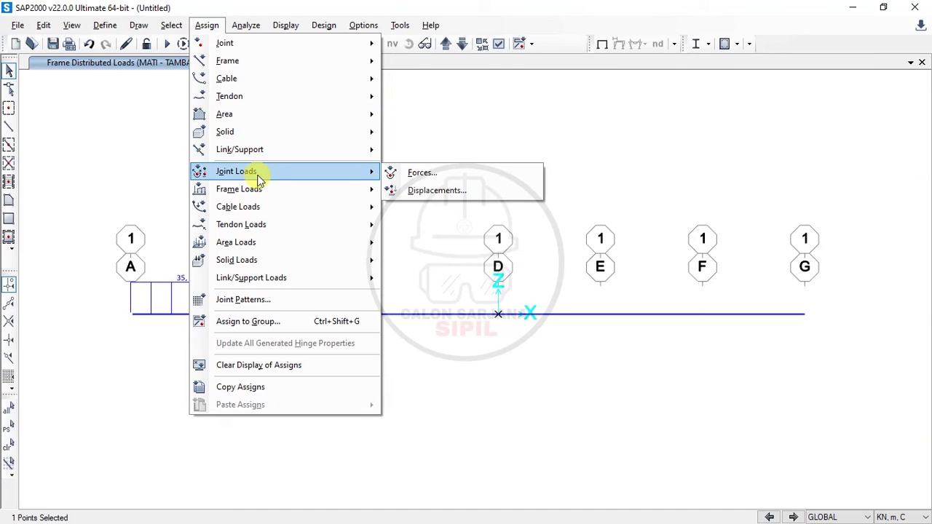
pyautogui.click(410, 172)
pyautogui.click(500, 129)
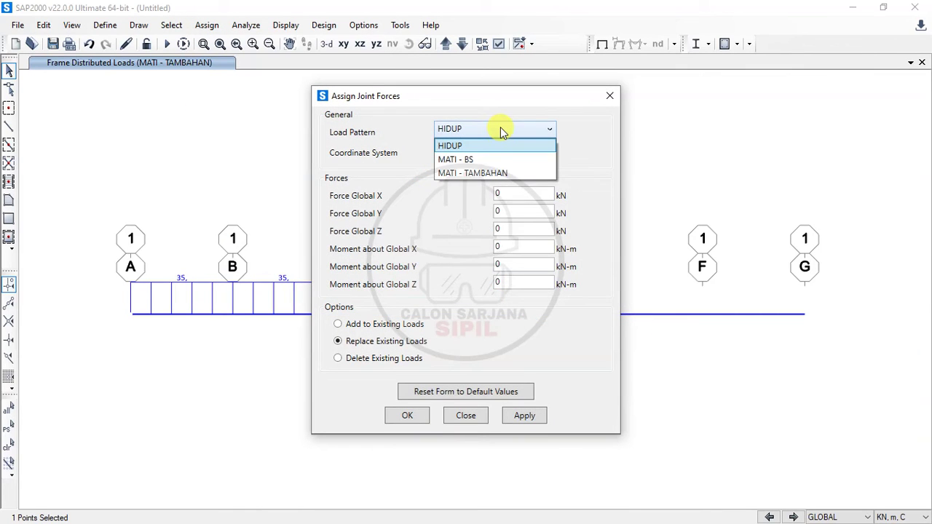
pyautogui.click(500, 177)
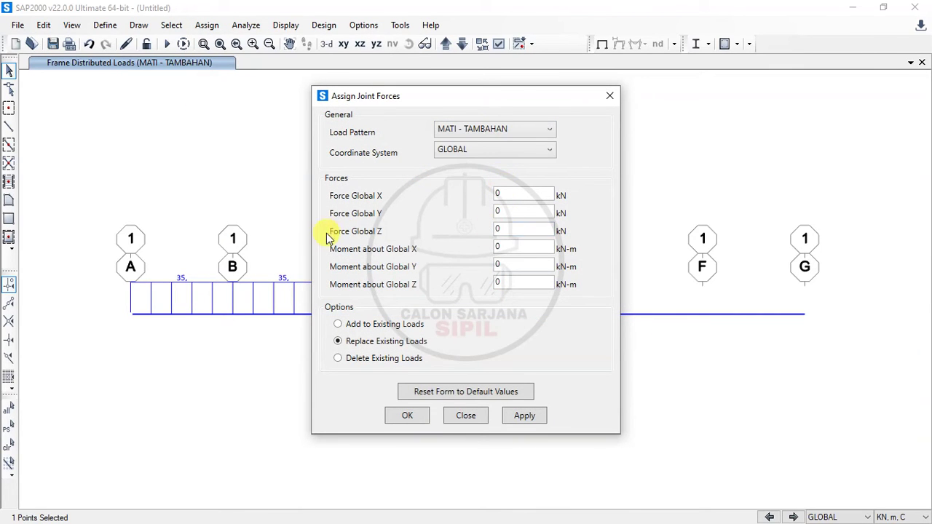
# - Look up P1's dead load in the PDF and assign a Force Global Z of -32 kN to the selected joint
pyautogui.click(506, 230)
pyautogui.write('-')
pyautogui.hotkey('alt', 'Tab')
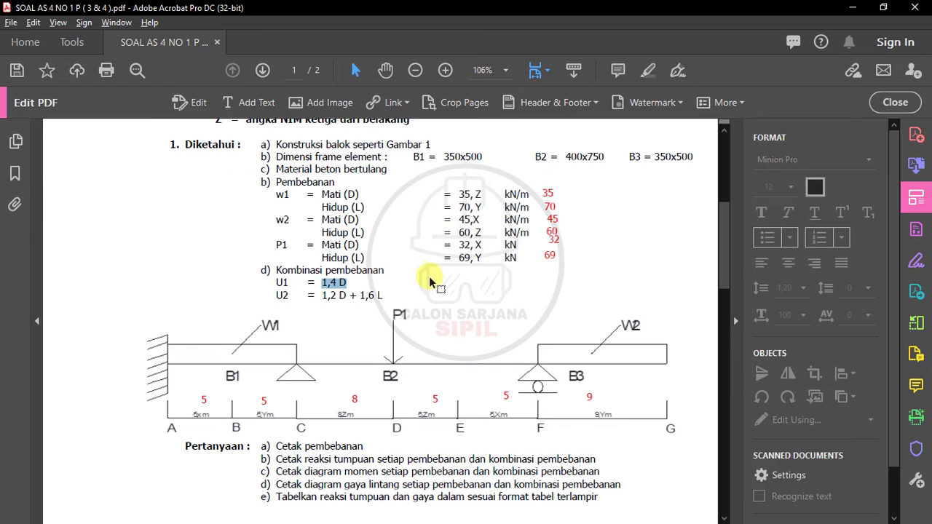
pyautogui.hotkey('alt', 'Tab')
pyautogui.write('32')
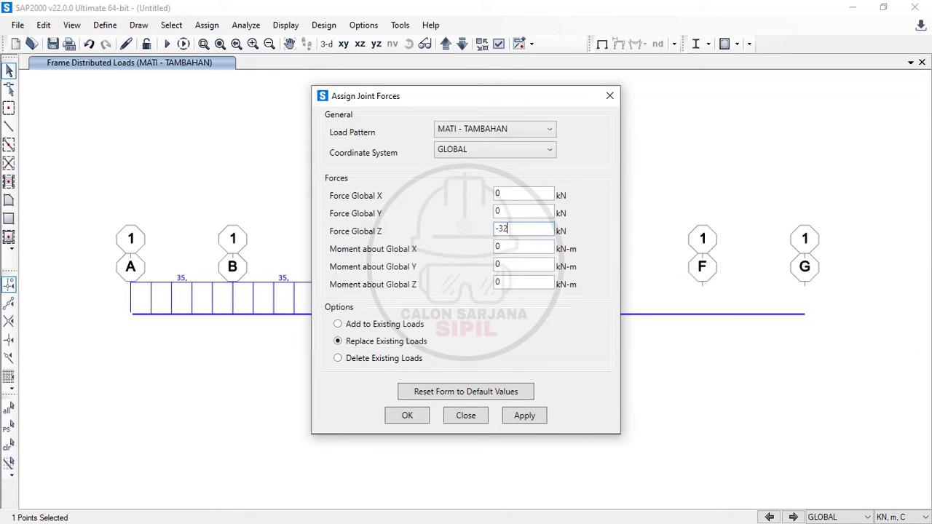
pyautogui.click(422, 419)
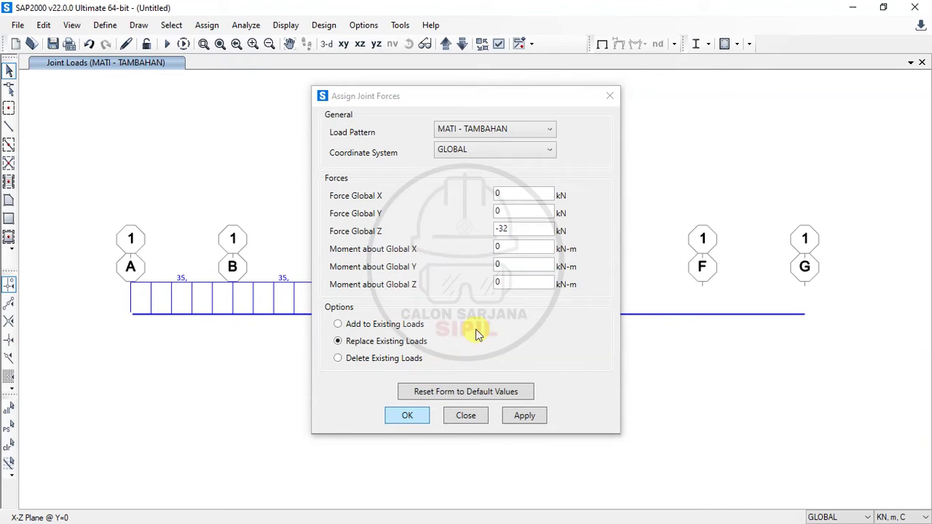
# - Check W2's dead load in the PDF and assign a 45 kN/m uniform gravity load in MATI - TAMBAHAN to the frame member from F to G
pyautogui.hotkey('alt', 'Tab')
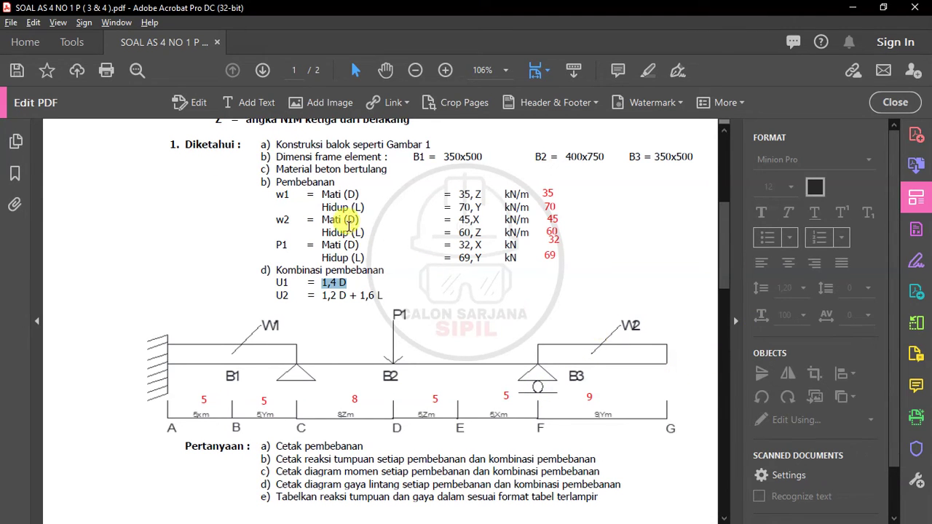
pyautogui.hotkey('alt', 'Tab')
pyautogui.click(740, 314)
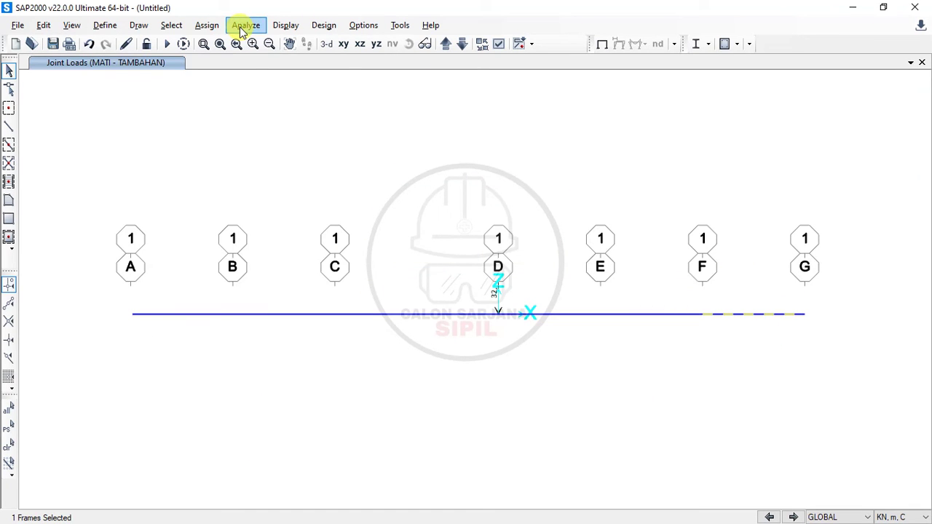
pyautogui.click(213, 26)
pyautogui.moveTo(243, 189)
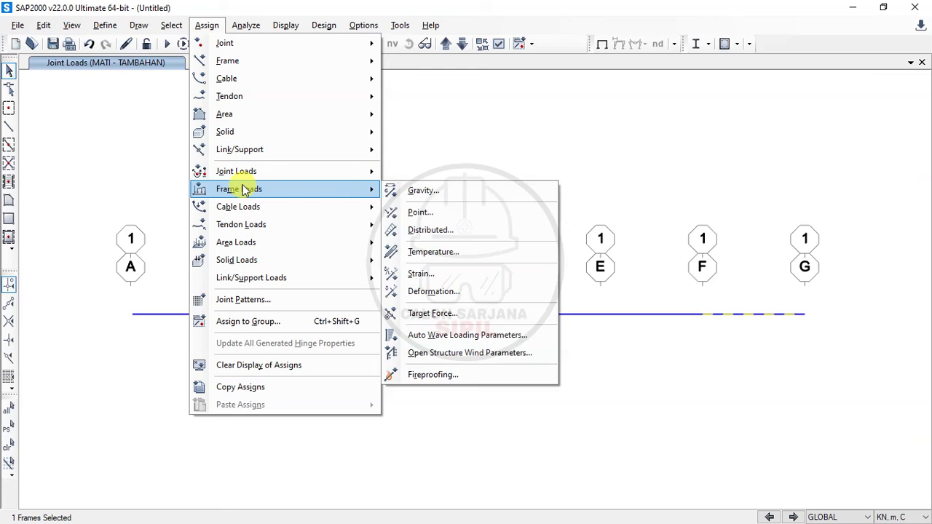
pyautogui.click(428, 230)
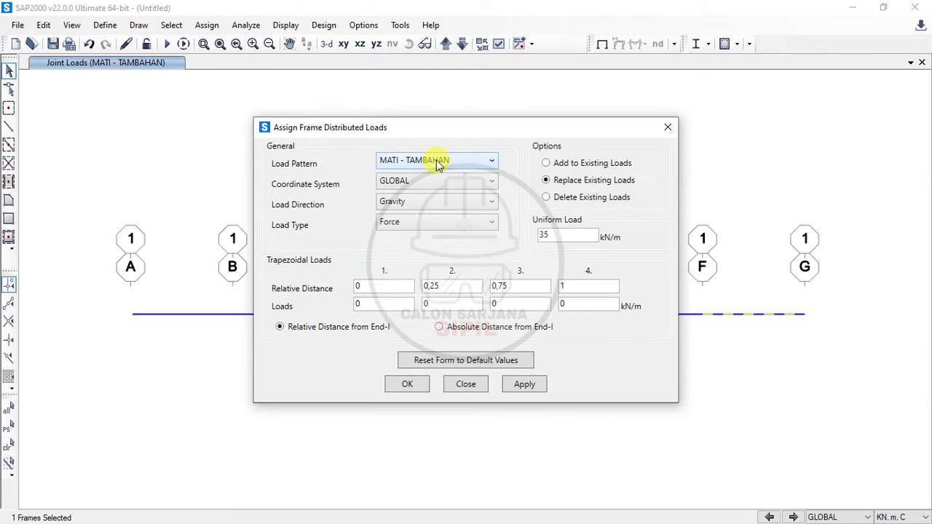
pyautogui.doubleClick(542, 235)
pyautogui.hotkey('alt', 'Tab')
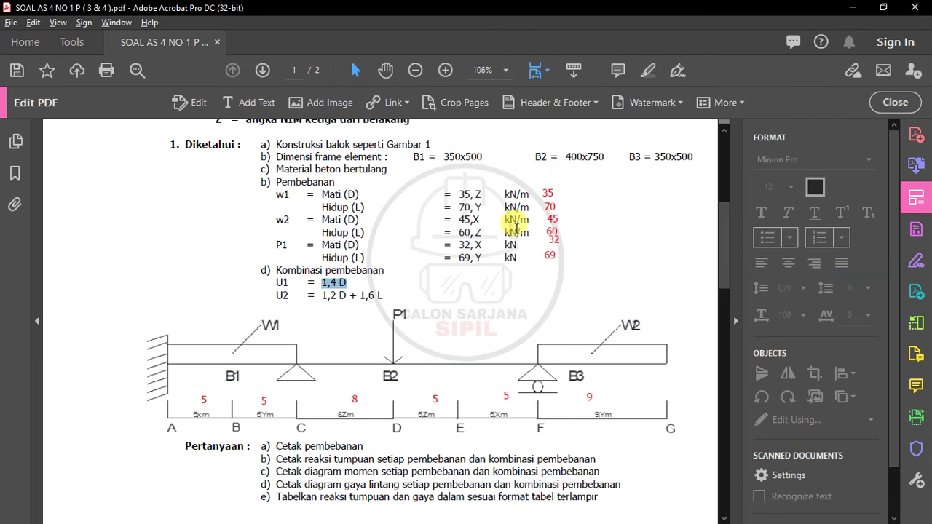
pyautogui.hotkey('alt', 'Tab')
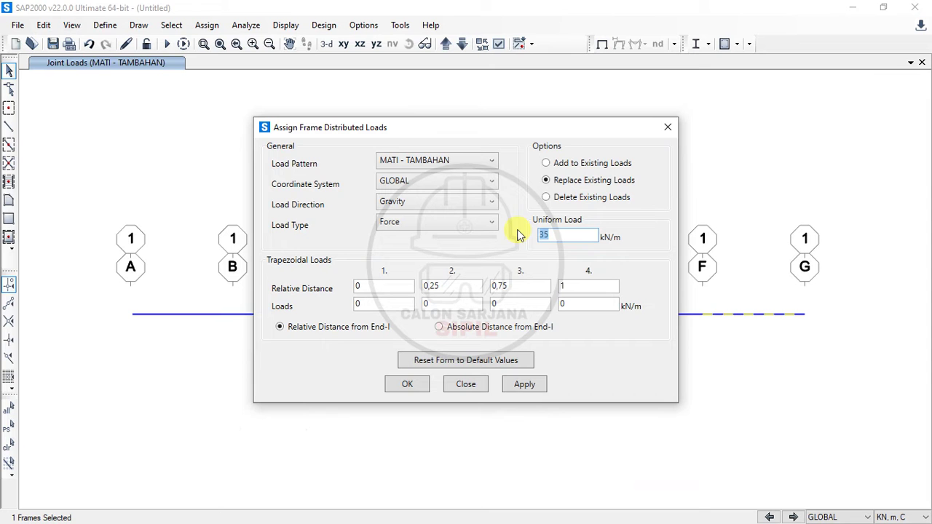
pyautogui.click(406, 384)
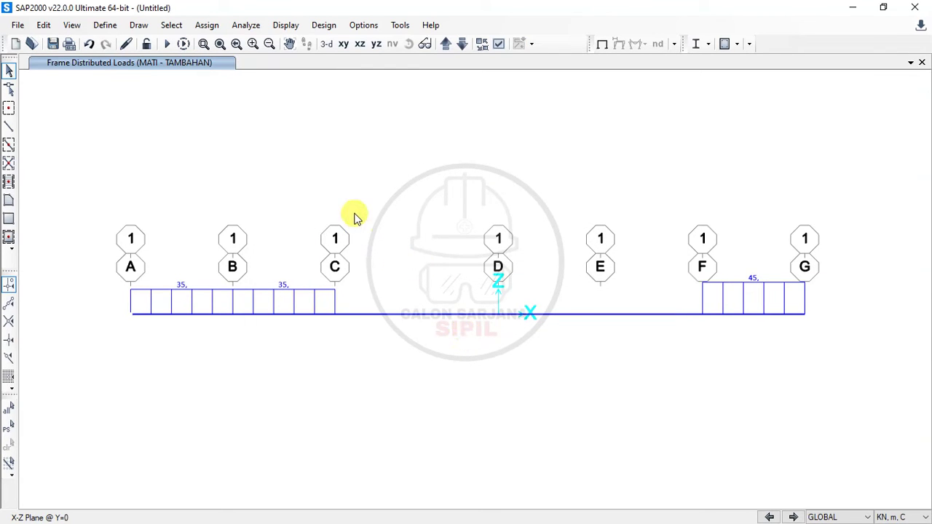
# - Display the frame span loads together with the joint loads for load pattern MATI - TAMBAHAN
pyautogui.click(286, 25)
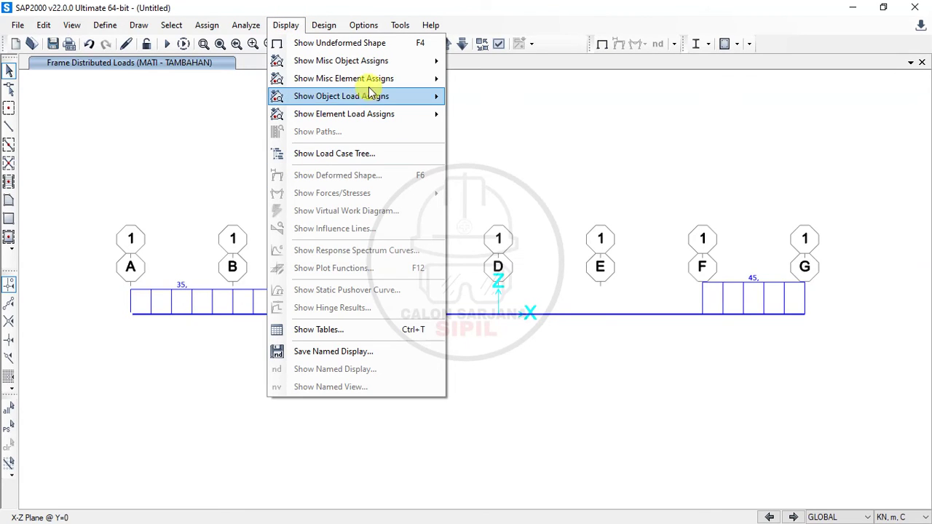
pyautogui.moveTo(369, 102)
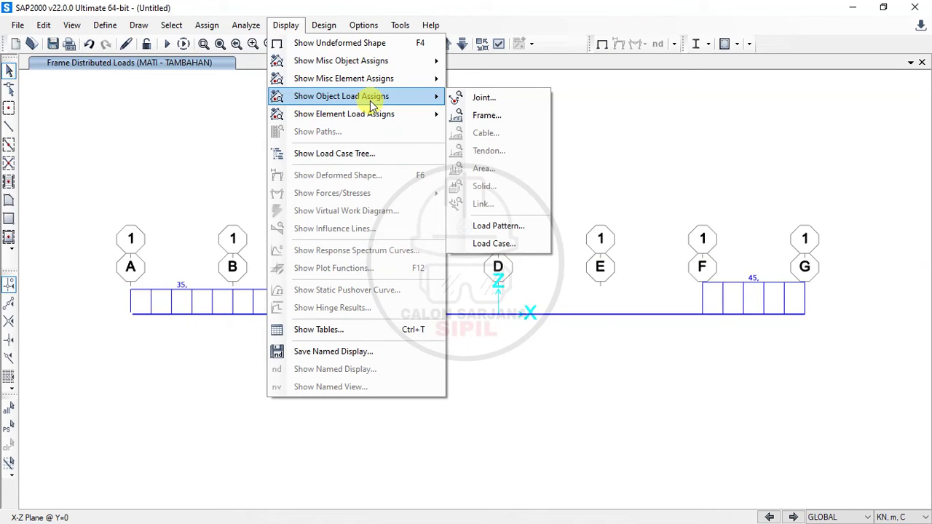
pyautogui.click(291, 25)
pyautogui.click(293, 25)
pyautogui.moveTo(325, 96)
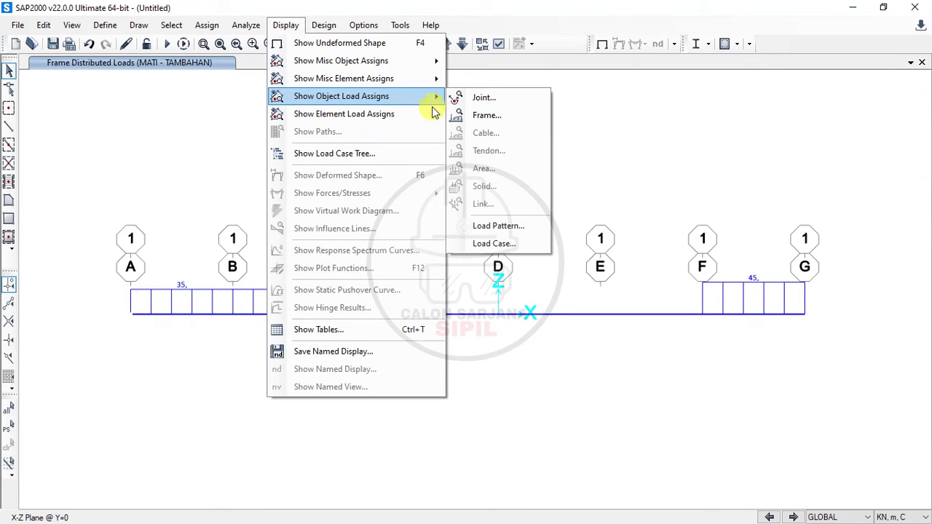
pyautogui.click(479, 118)
pyautogui.click(480, 126)
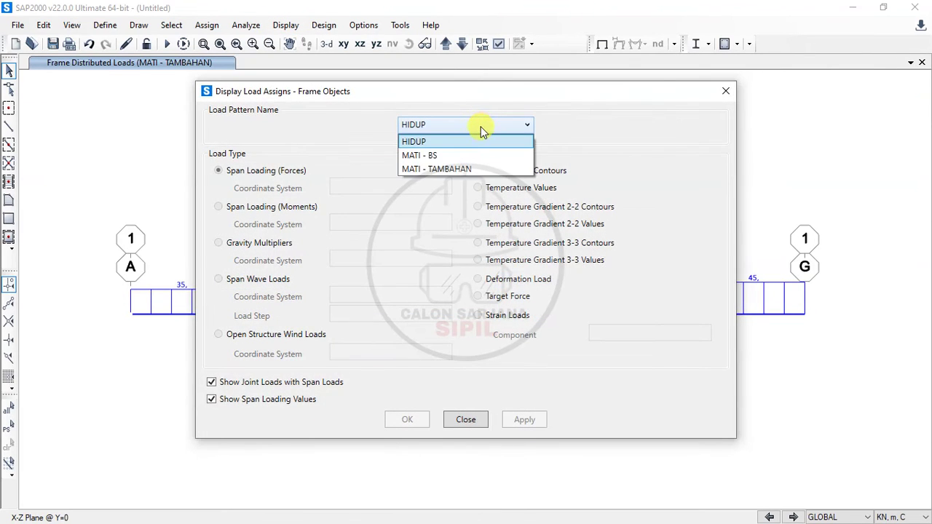
pyautogui.click(415, 170)
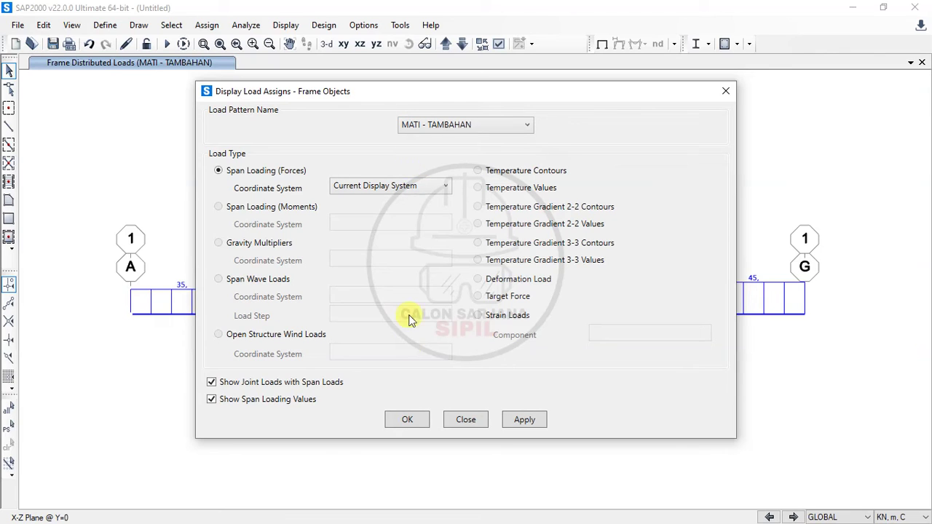
pyautogui.click(406, 421)
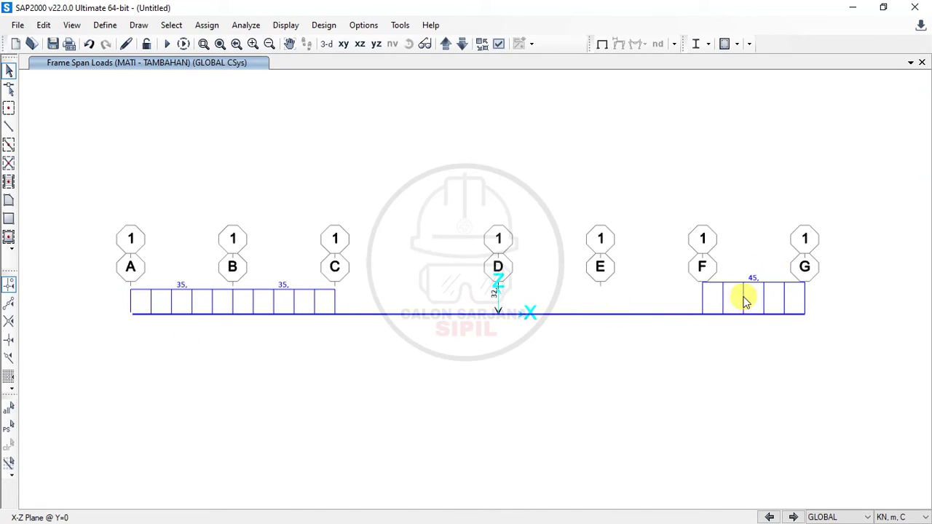
# - Check W1's live load in the PDF and assign a 70 kN/m uniform gravity load in pattern HIDUP to the two frame members from A to C
pyautogui.moveTo(274, 351); pyautogui.dragTo(208, 278)
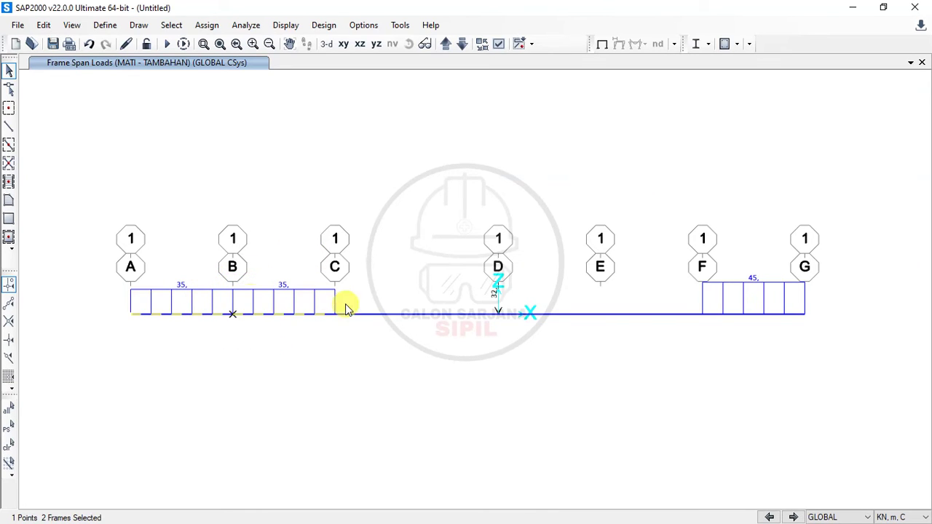
pyautogui.click(207, 24)
pyautogui.moveTo(256, 191)
pyautogui.click(419, 229)
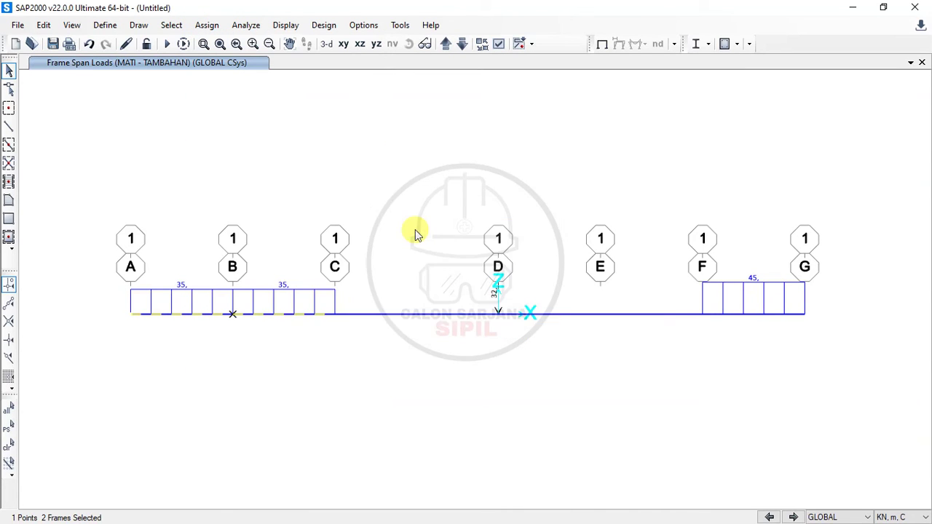
pyautogui.click(426, 163)
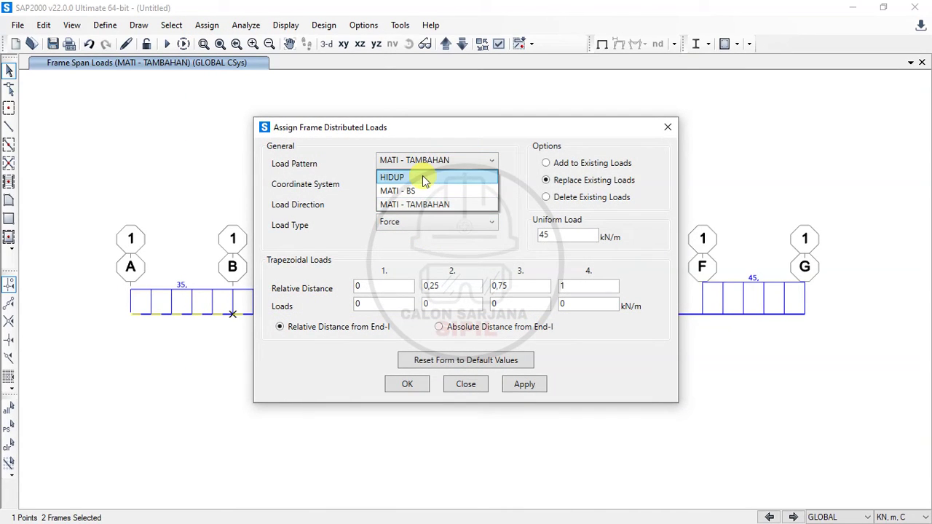
pyautogui.click(404, 177)
pyautogui.doubleClick(561, 234)
pyautogui.hotkey('alt', 'Tab')
pyautogui.click(490, 240)
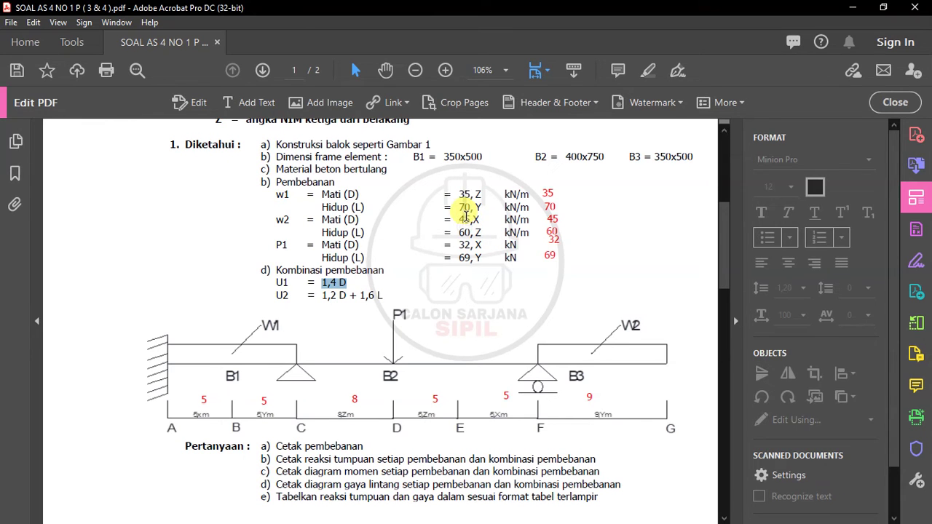
pyautogui.hotkey('alt', 'Tab')
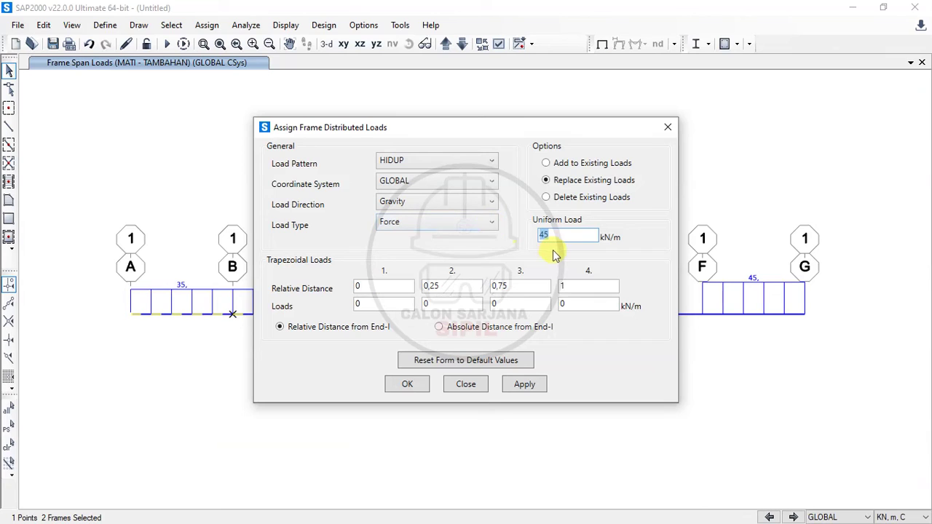
pyautogui.write('70')
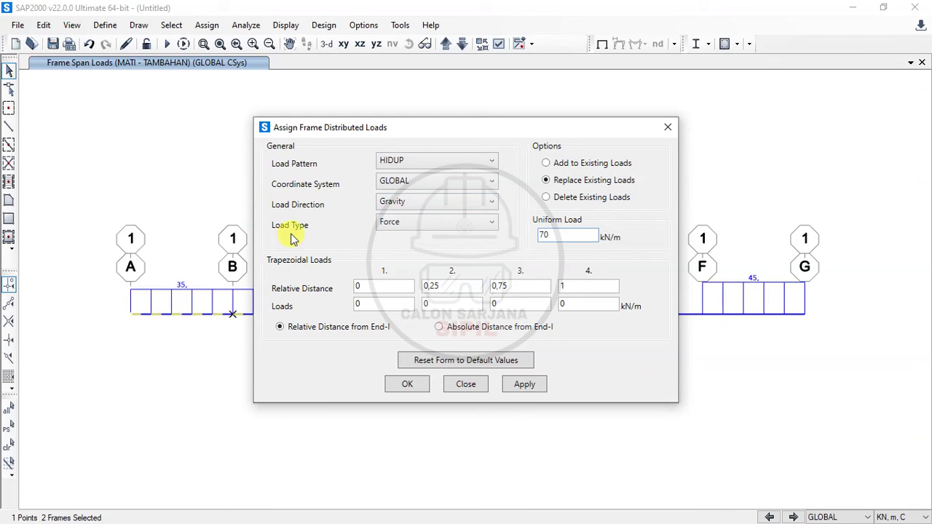
pyautogui.click(408, 385)
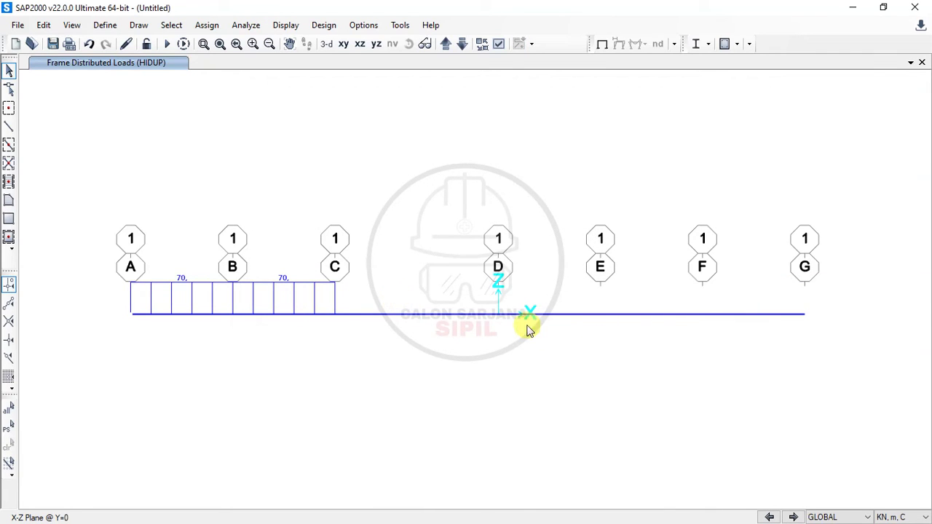
# - Check P1's live load in the PDF and assign a Force Global Z of -69 kN in load pattern HIDUP to the joint at grid D
pyautogui.click(500, 314)
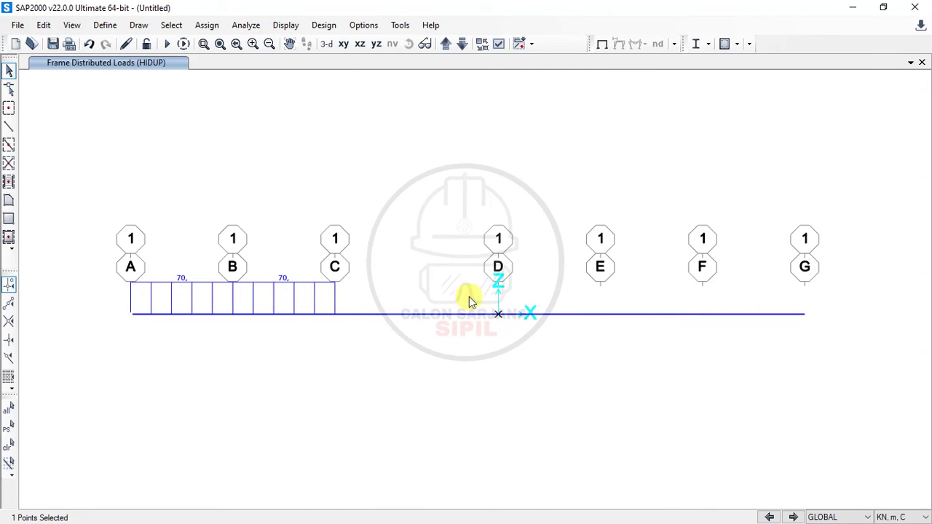
pyautogui.click(207, 25)
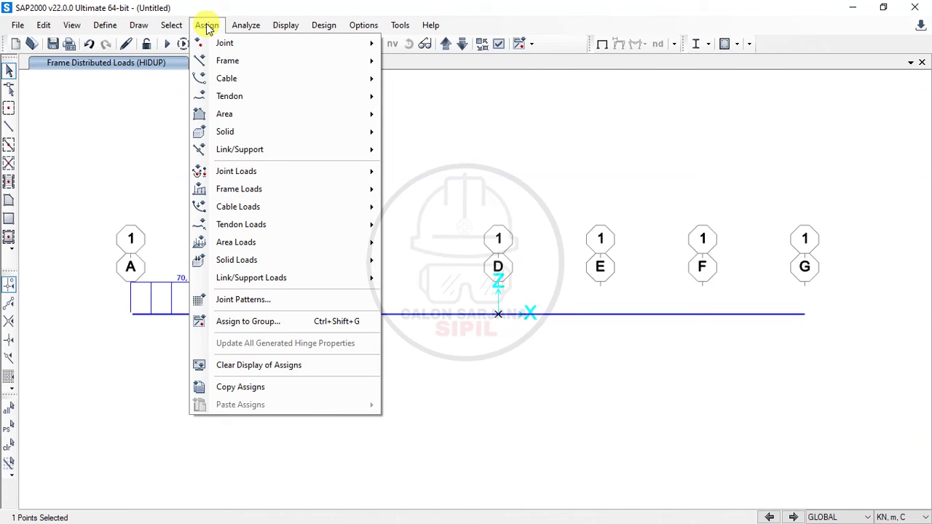
pyautogui.moveTo(258, 171)
pyautogui.click(437, 172)
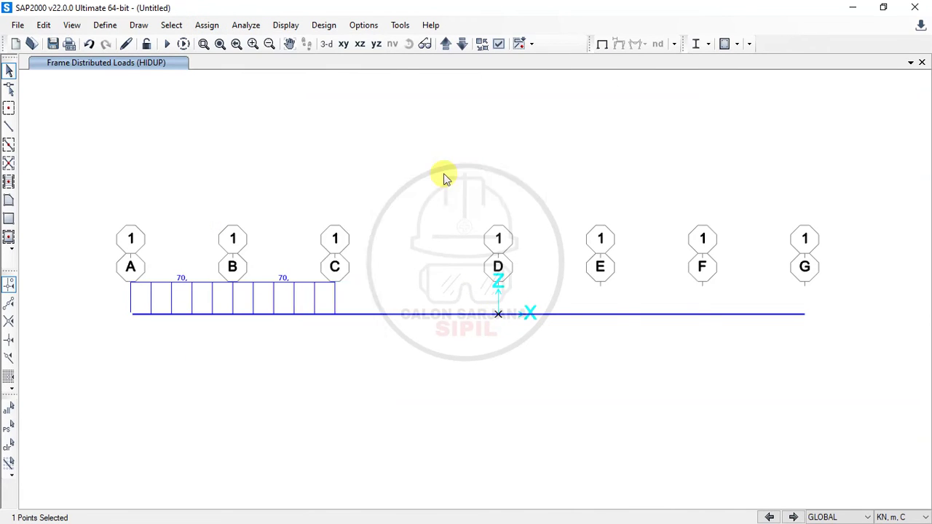
pyautogui.click(481, 134)
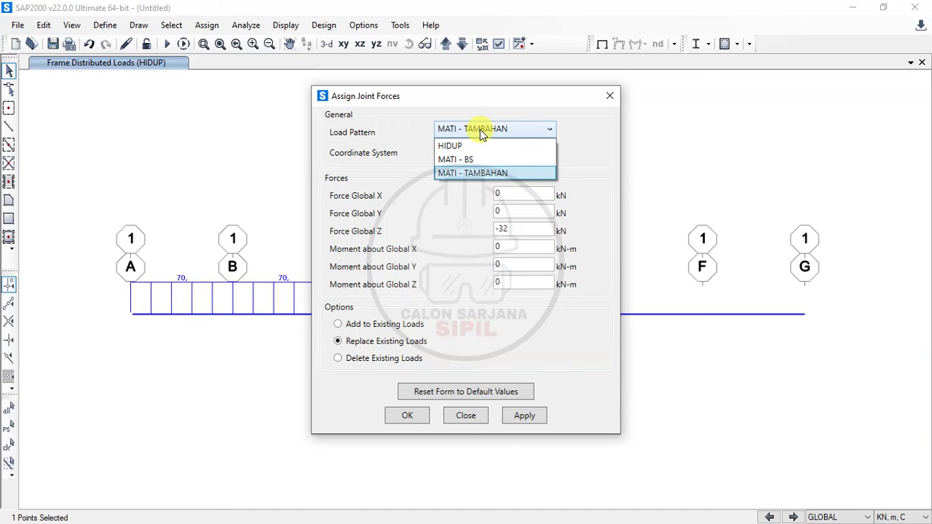
pyautogui.click(480, 144)
pyautogui.hotkey('alt', 'Tab')
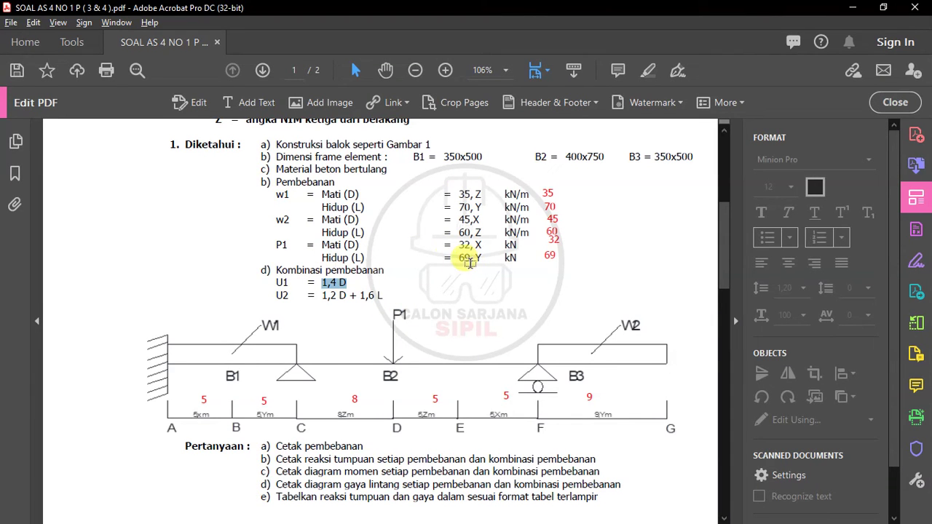
pyautogui.hotkey('alt', 'Tab')
pyautogui.moveTo(517, 230); pyautogui.dragTo(469, 234)
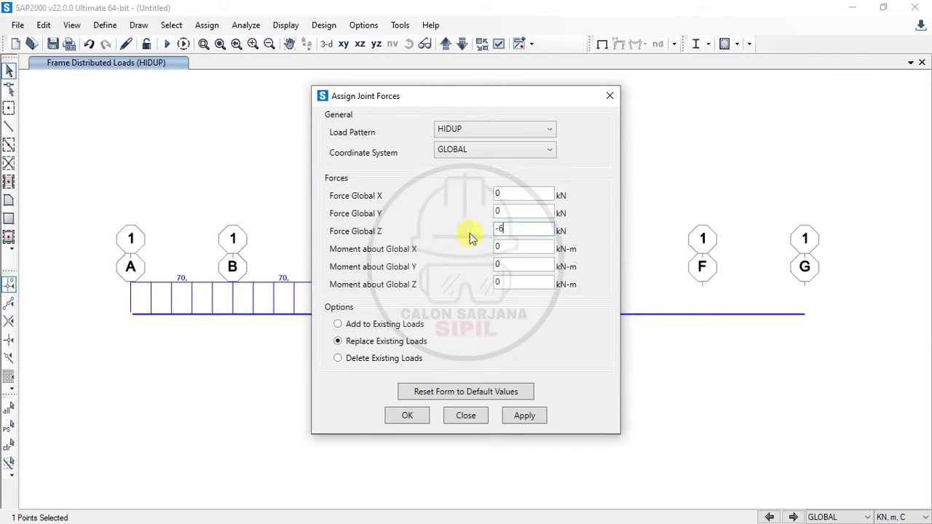
pyautogui.click(421, 418)
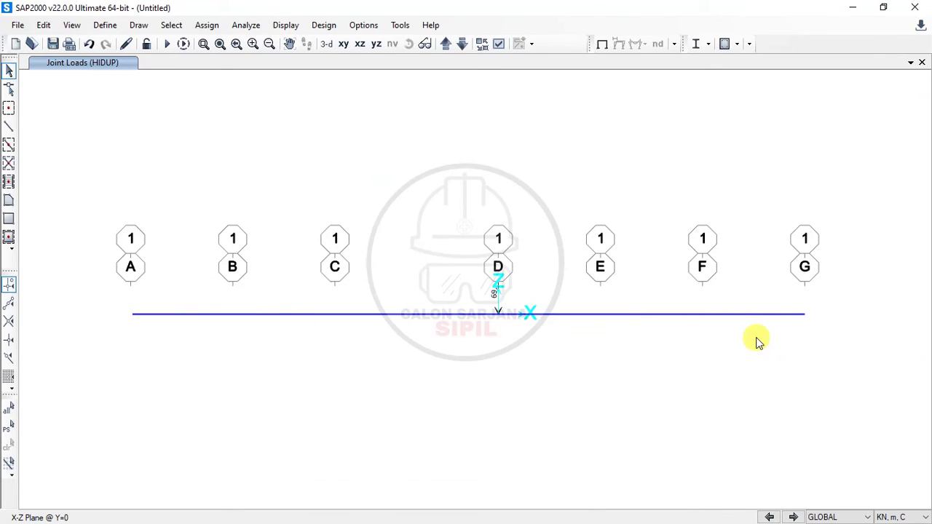
# - Check W2's live load in the PDF and assign a 60 kN/m uniform gravity load in pattern HIDUP to the frame member from F to G
pyautogui.moveTo(754, 289); pyautogui.dragTo(740, 265)
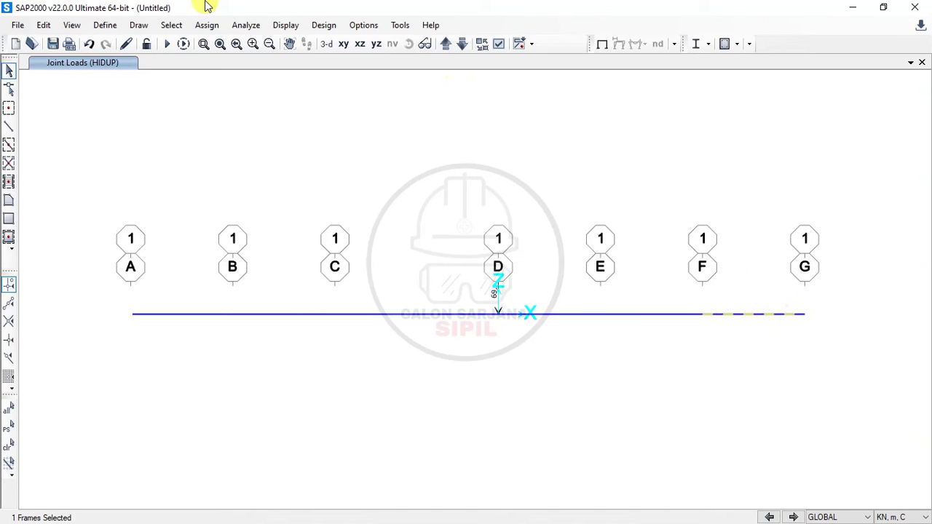
pyautogui.click(203, 27)
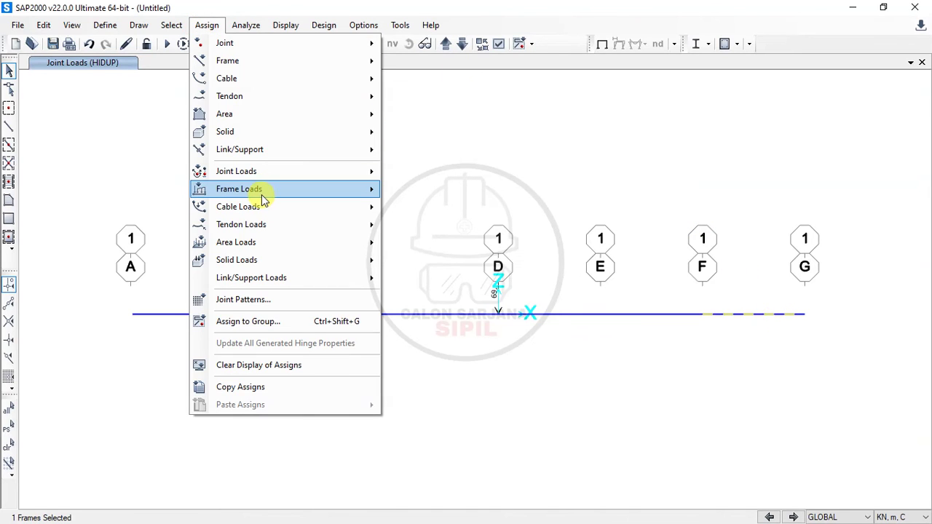
pyautogui.moveTo(339, 195)
pyautogui.click(472, 231)
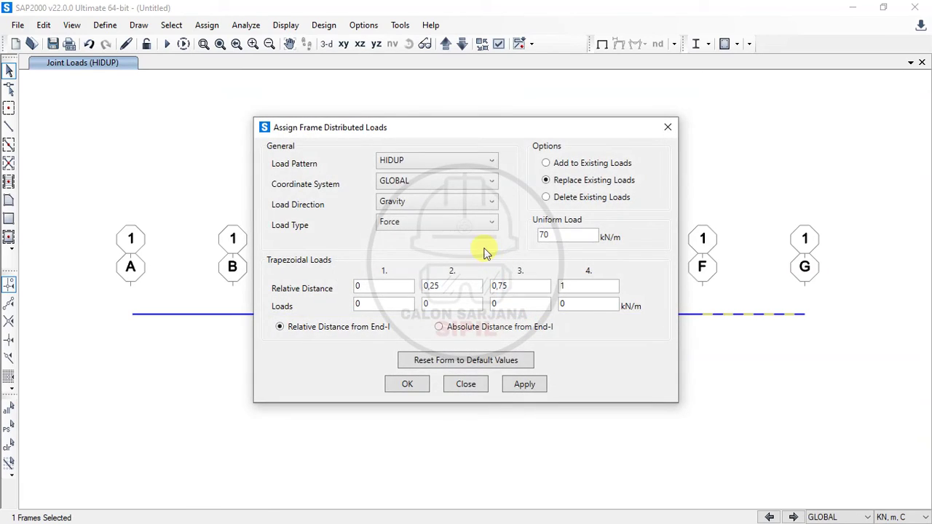
pyautogui.hotkey('alt', 'Tab')
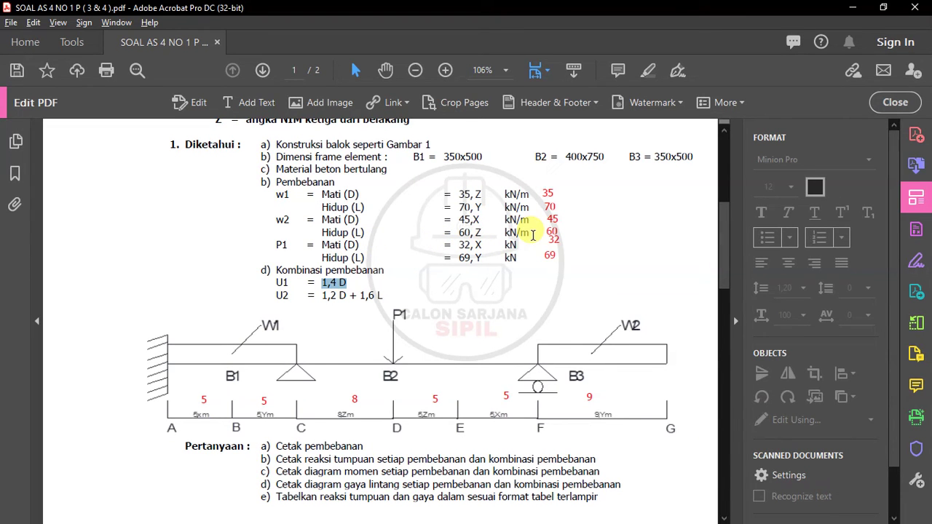
pyautogui.hotkey('alt', 'Tab')
pyautogui.moveTo(549, 233); pyautogui.dragTo(518, 238)
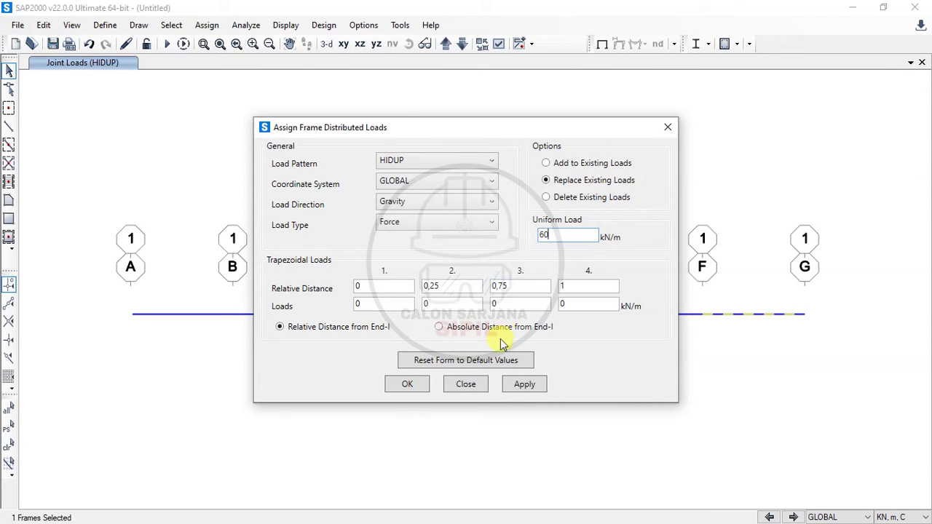
pyautogui.click(416, 387)
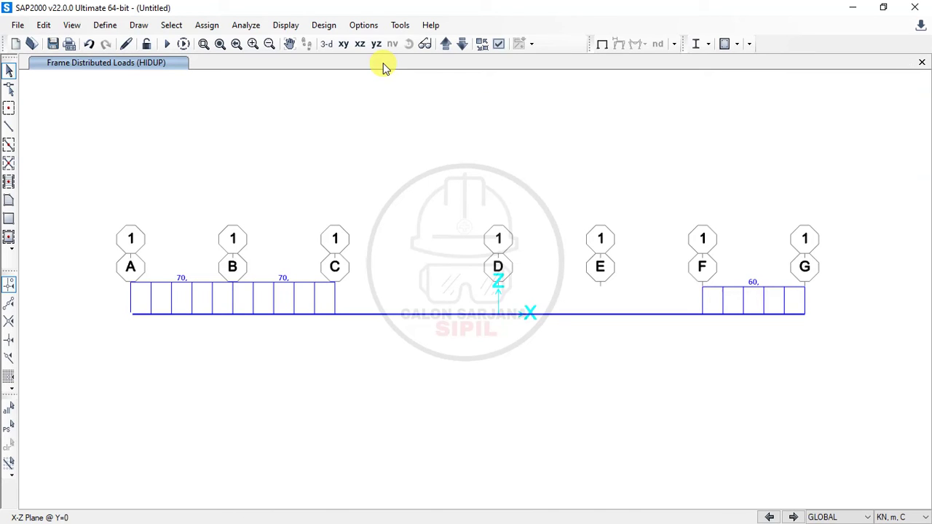
# - Display the frame span loads together with the joint loads for load pattern HIDUP
pyautogui.click(287, 24)
pyautogui.moveTo(317, 101)
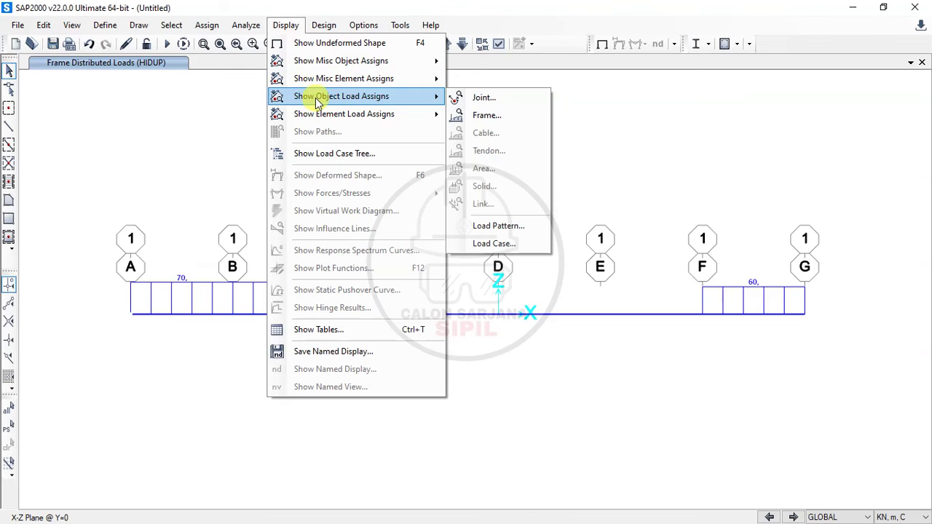
pyautogui.click(493, 117)
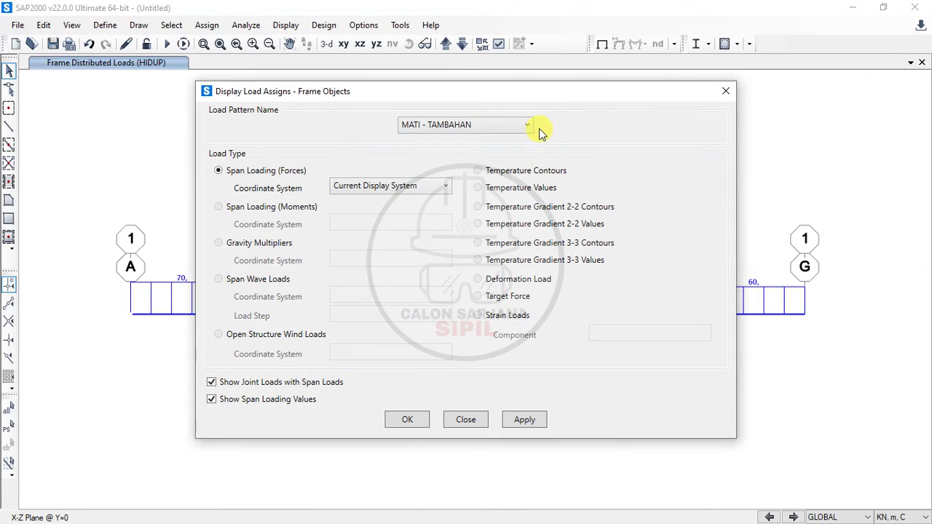
pyautogui.click(439, 126)
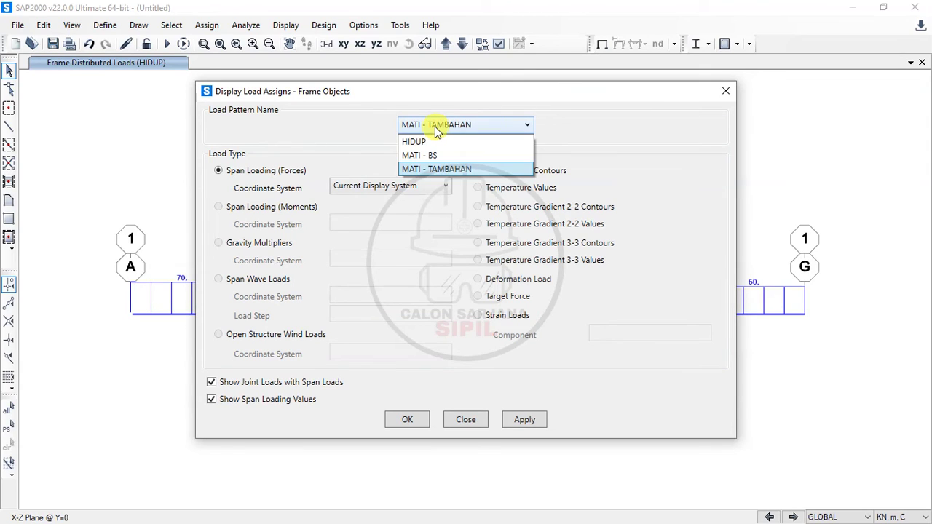
pyautogui.click(434, 143)
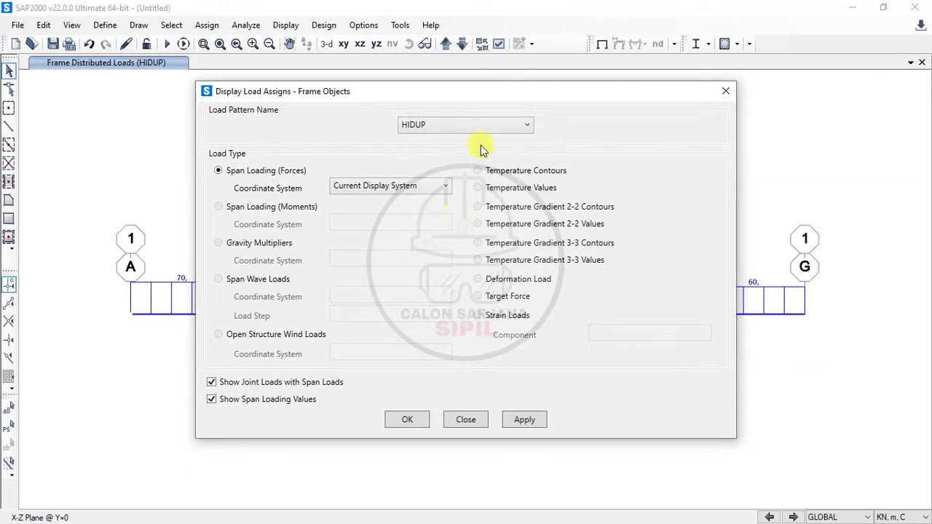
pyautogui.click(412, 426)
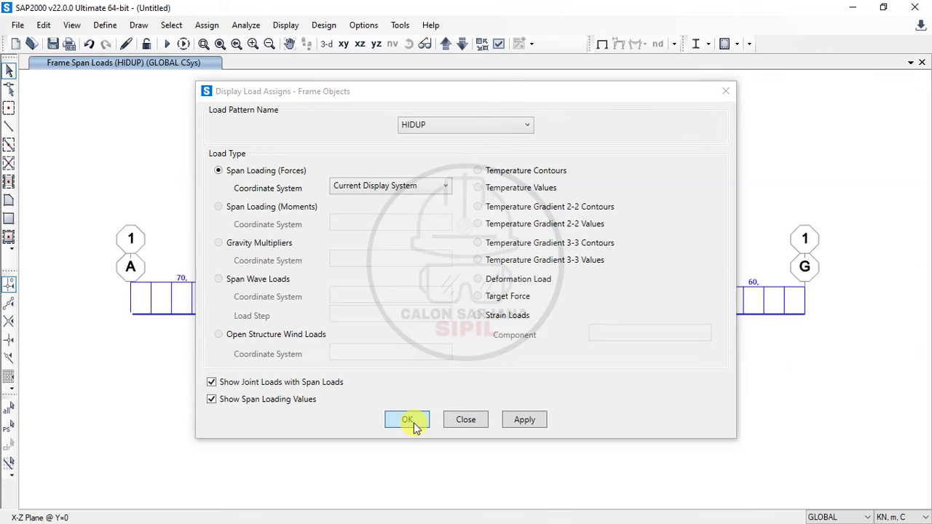
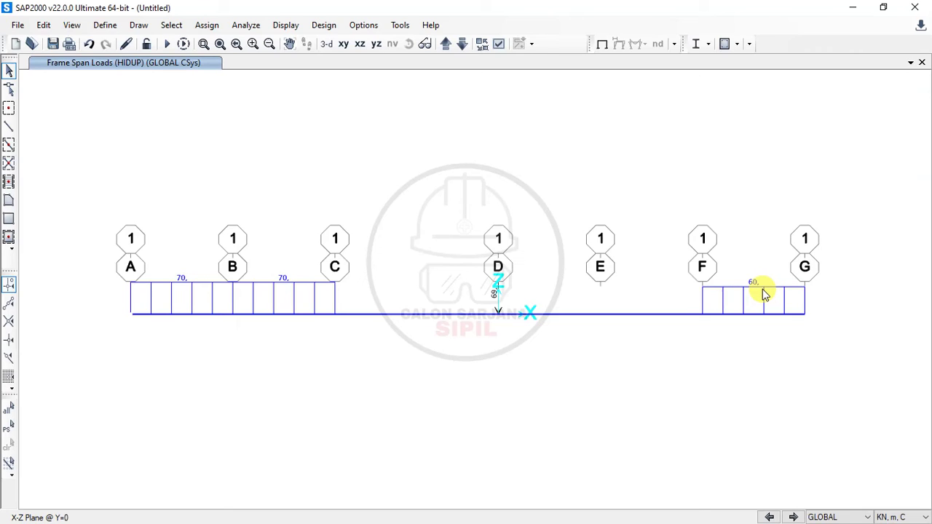
# - Set the analysis options to the Plane Frame degrees of freedom in the XZ plane
pyautogui.click(245, 25)
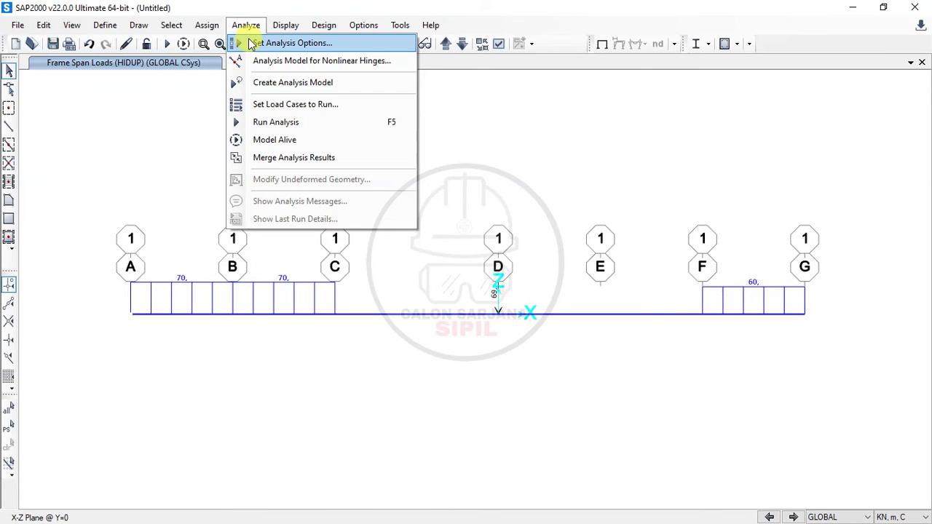
pyautogui.click(250, 43)
pyautogui.click(388, 251)
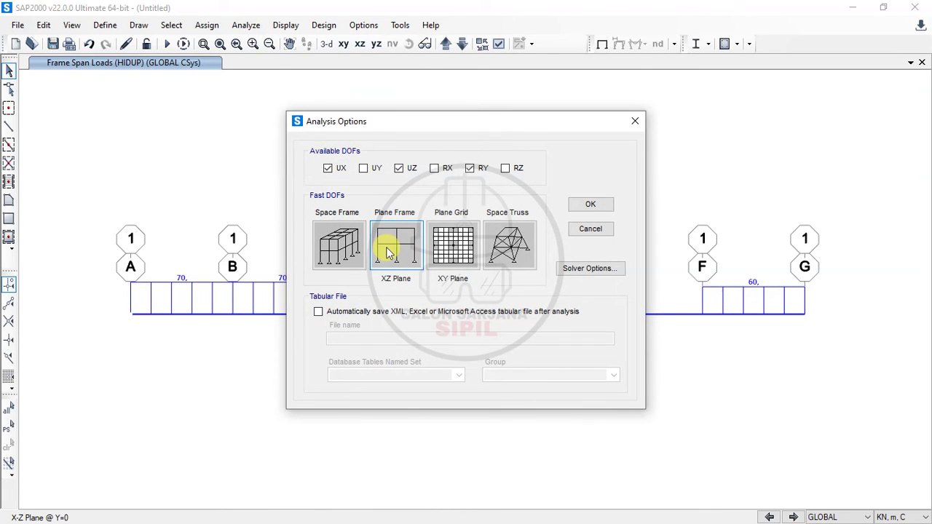
pyautogui.click(594, 204)
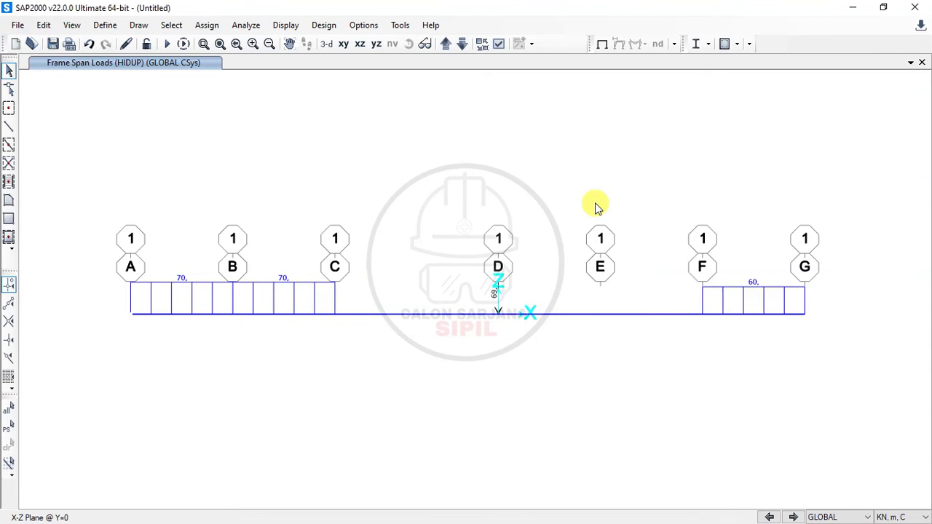
# - Set the DEAD and MODAL load cases to Do Not Run and run the analysis for the remaining cases
pyautogui.click(236, 29)
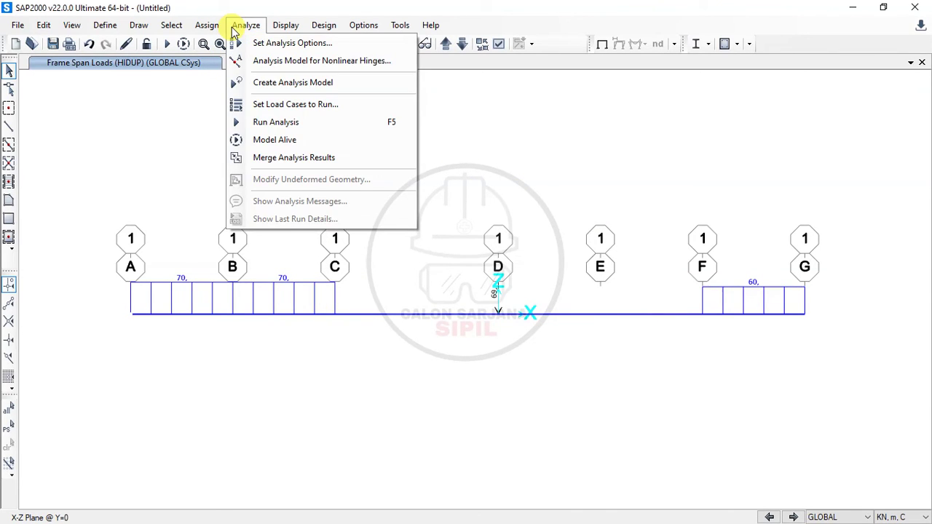
pyautogui.click(256, 124)
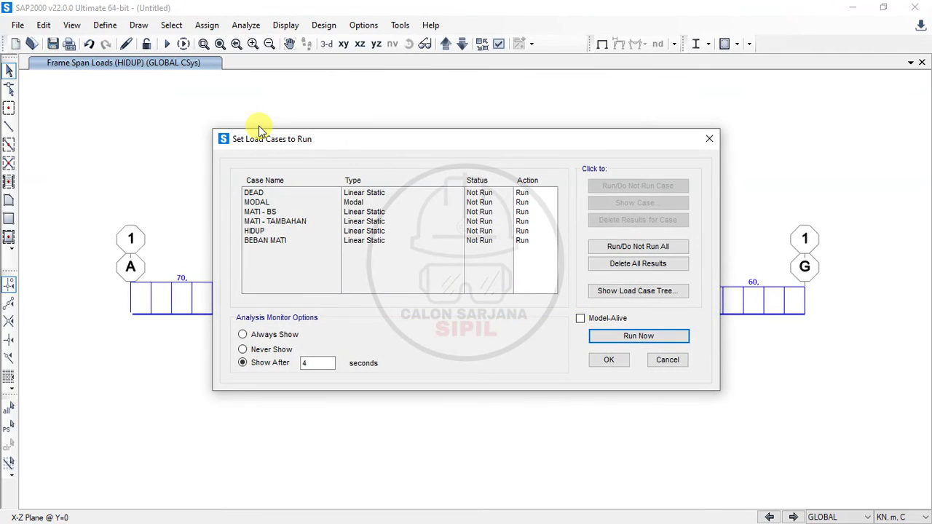
pyautogui.click(256, 195)
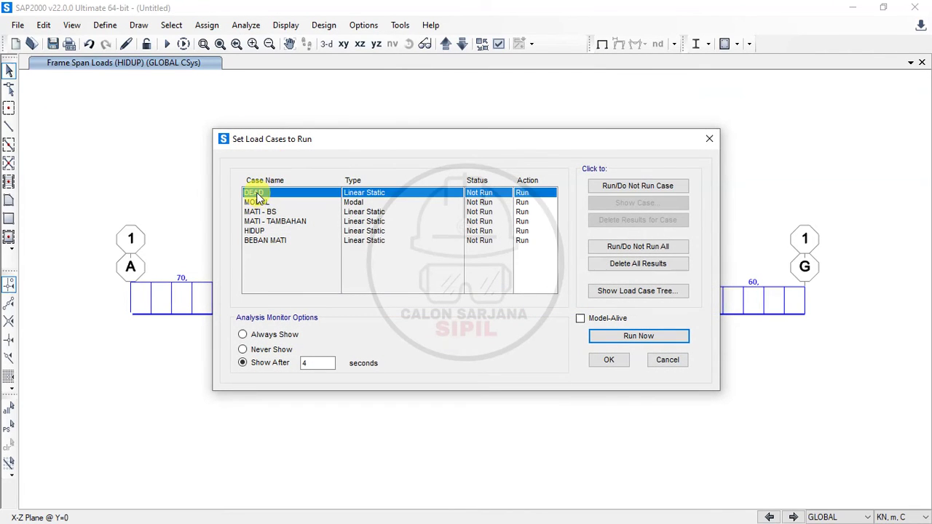
pyautogui.moveTo(255, 193); pyautogui.dragTo(257, 204)
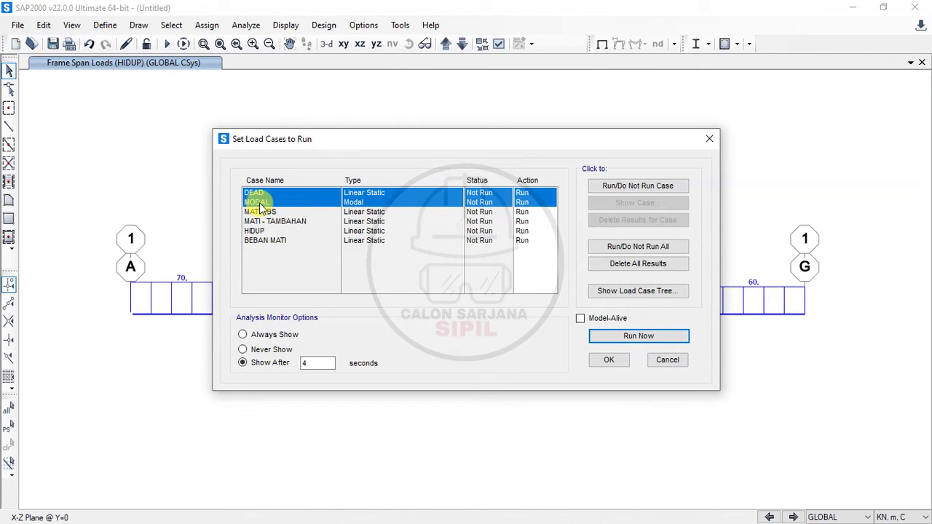
pyautogui.click(648, 189)
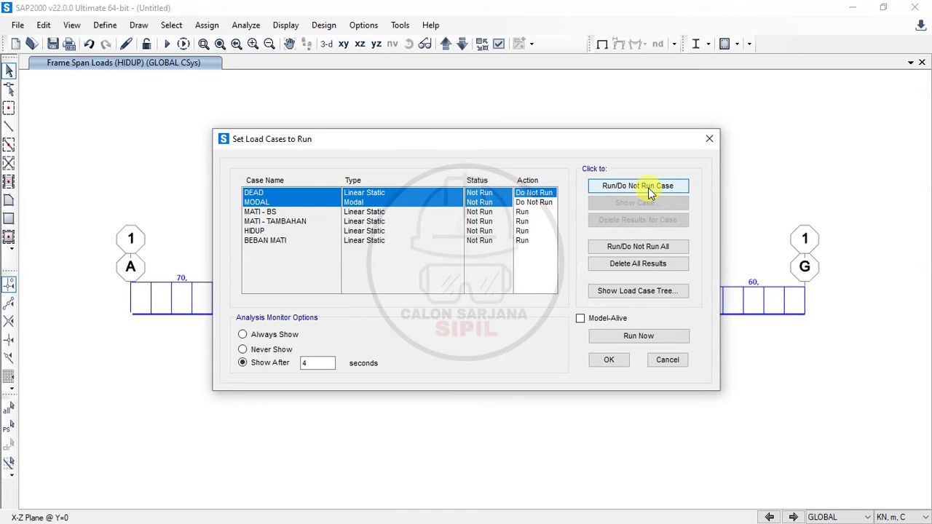
pyautogui.click(650, 336)
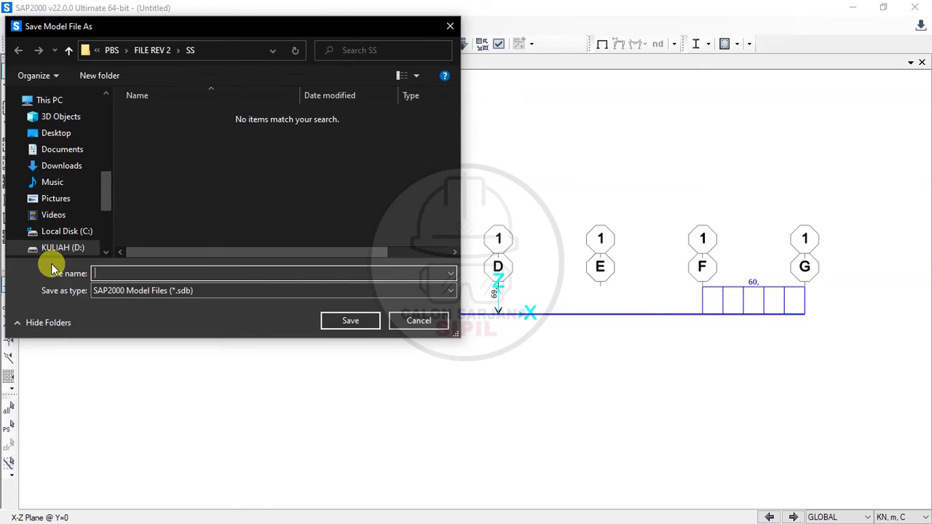
# - Browse to the SC folder on the VIDEO & FOTO (J:) drive as the model's save location
pyautogui.scroll(-2, 77, 248)
pyautogui.scroll(-2, 79, 248)
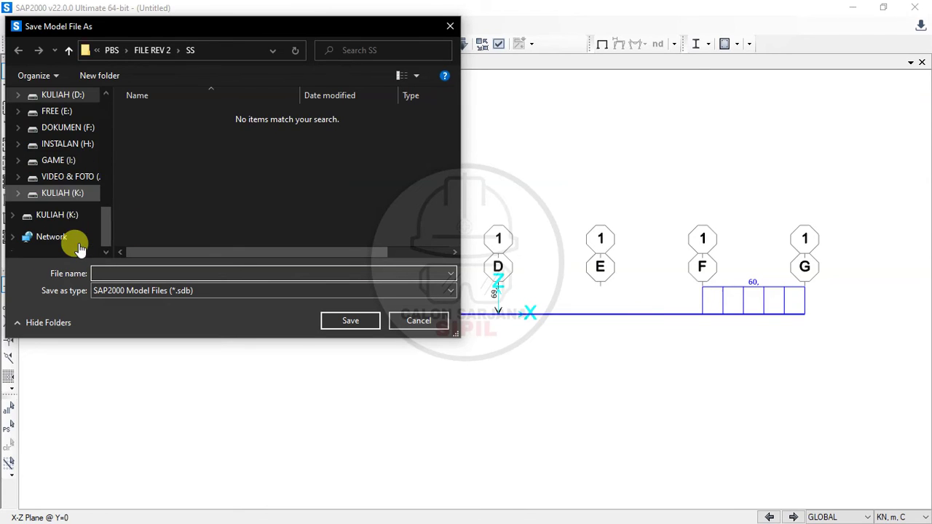
pyautogui.click(68, 180)
pyautogui.scroll(-5, 158, 171)
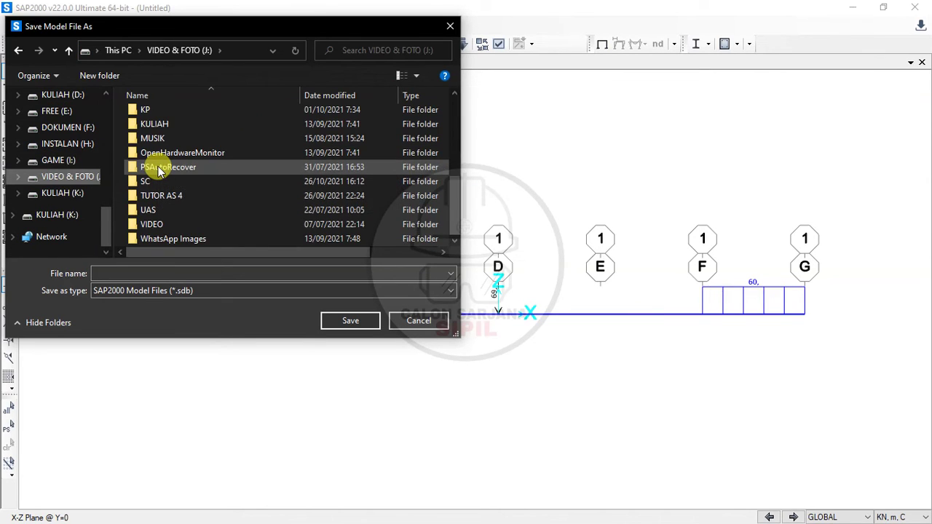
pyautogui.scroll(2, 184, 222)
pyautogui.scroll(-2, 188, 226)
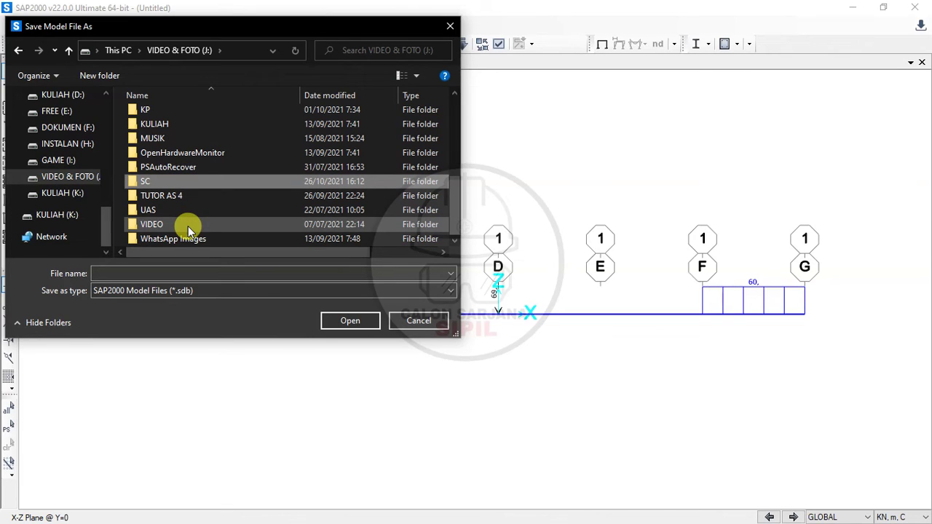
pyautogui.doubleClick(156, 185)
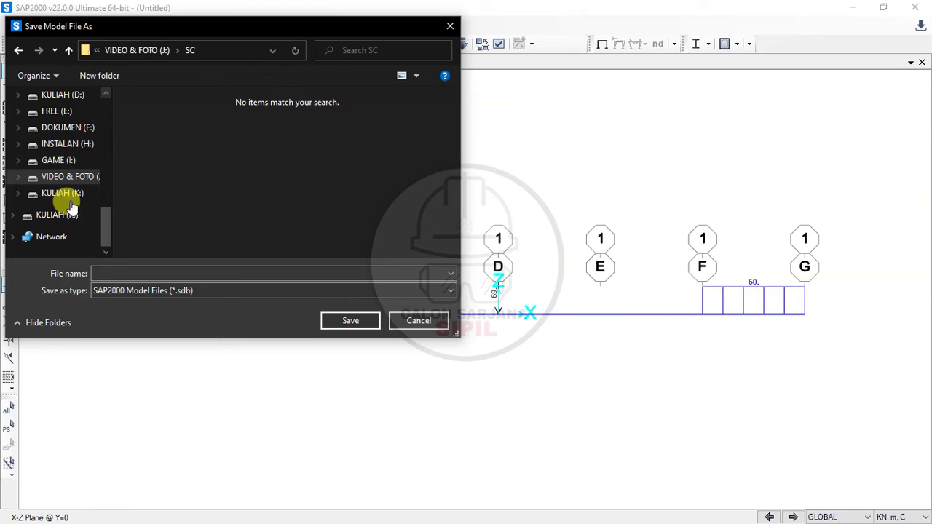
pyautogui.scroll(1, 64, 160)
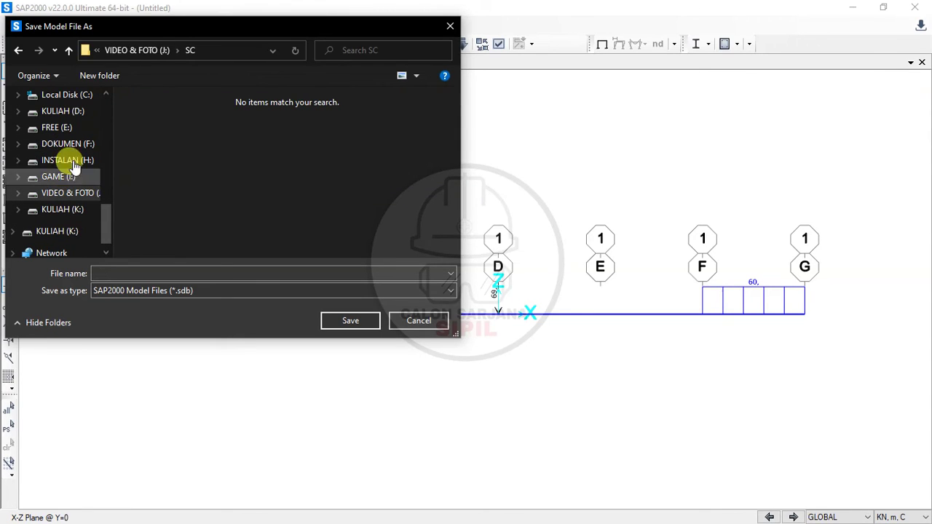
# - Create a folder named LATIHAN 4 inside the SC folder
pyautogui.click(99, 75)
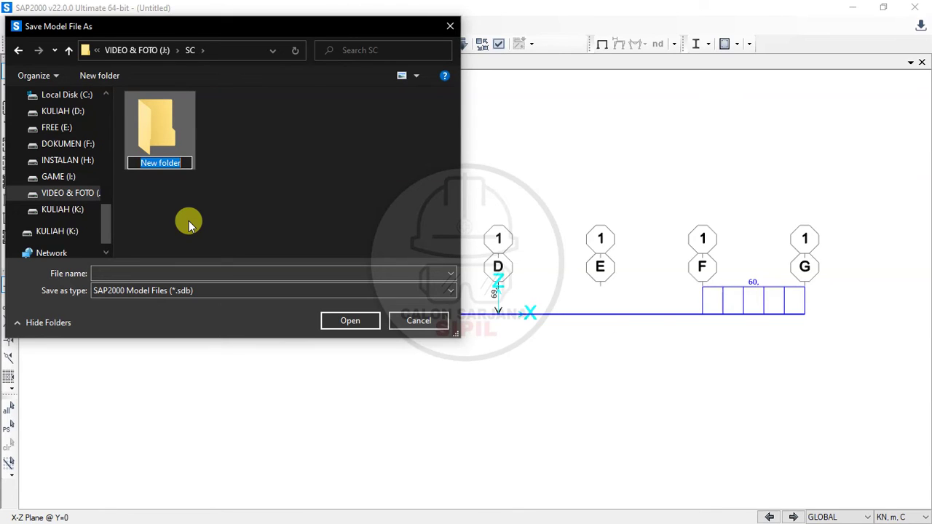
pyautogui.write('LANT')
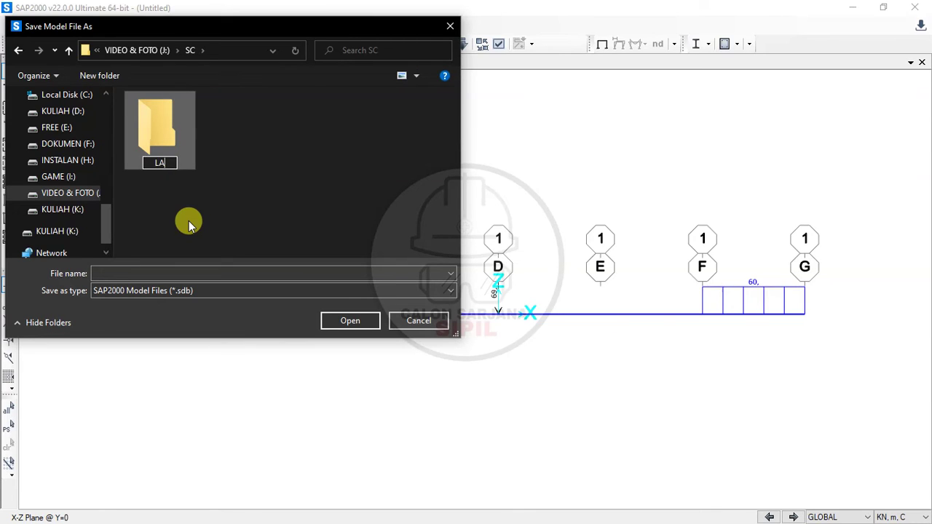
pyautogui.press('BackSpace')
pyautogui.press('BackSpace')
pyautogui.write('TIAH')
pyautogui.press('BackSpace')
pyautogui.press('BackSpace')
pyautogui.write('HAN 3')
pyautogui.press('BackSpace')
pyautogui.write('4')
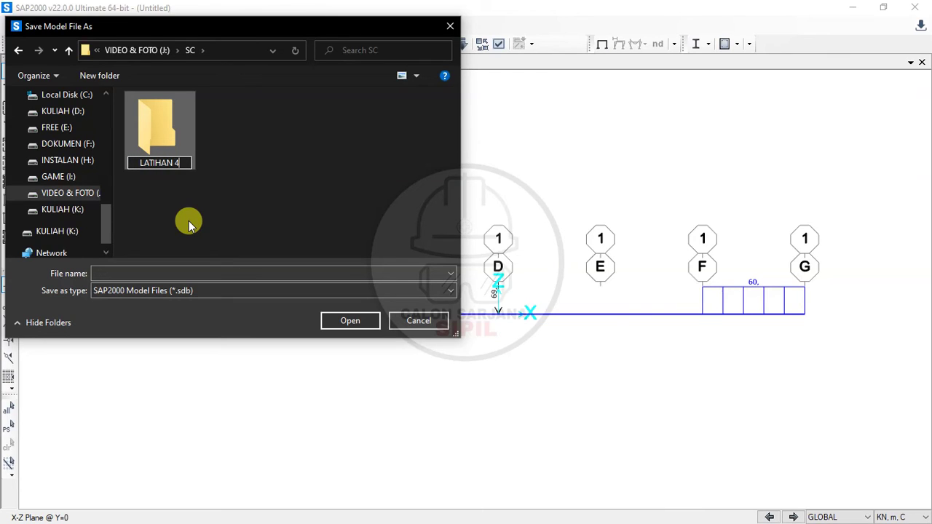
pyautogui.click(193, 270)
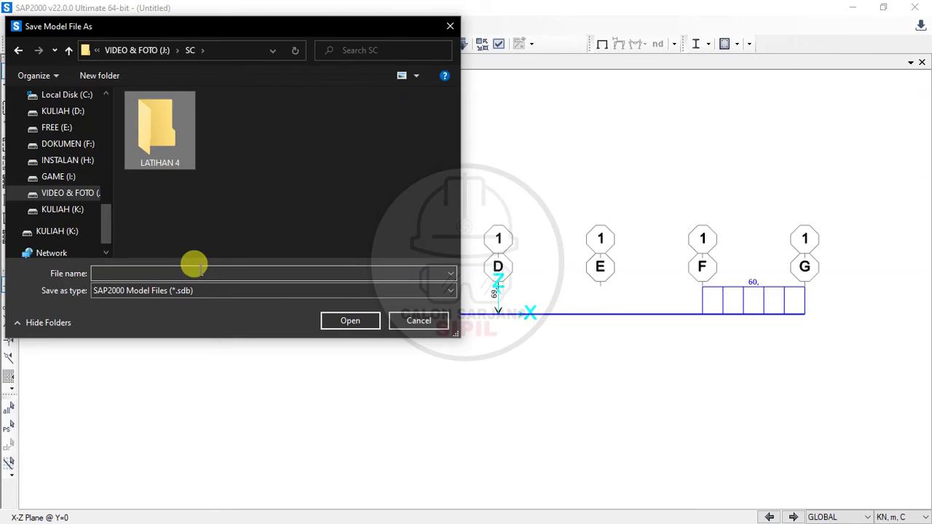
# - Save the model as LATIHAN 4 in the LATIHAN 4 folder so the analysis runs
pyautogui.click(205, 272)
pyautogui.write('LAT')
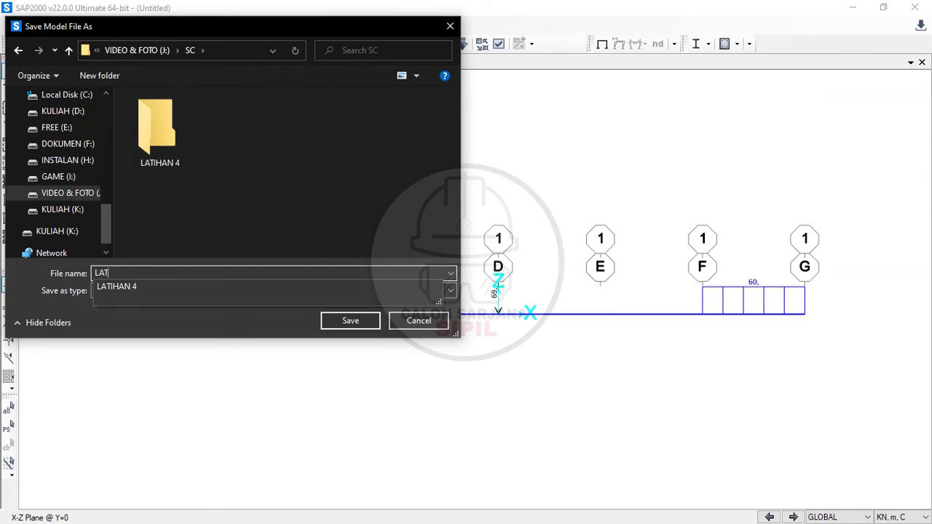
pyautogui.write('IHAN 4')
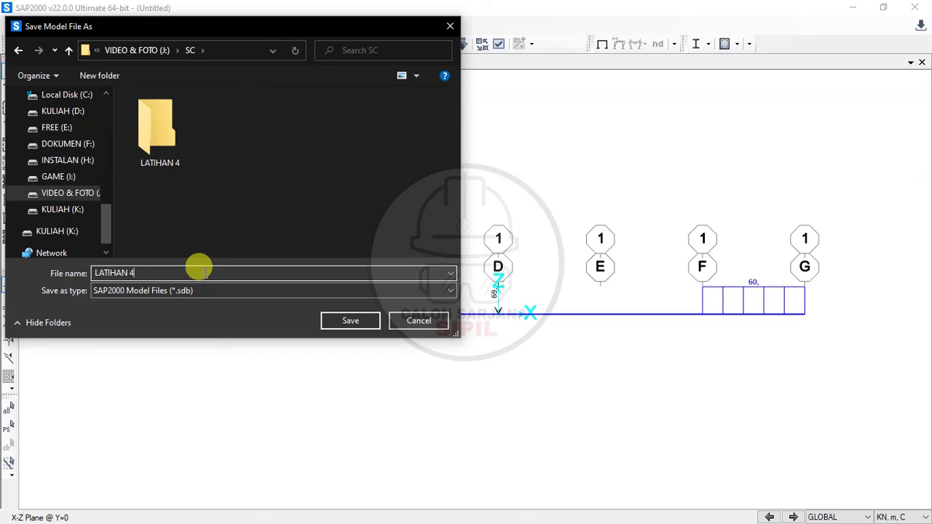
pyautogui.doubleClick(157, 134)
pyautogui.click(340, 320)
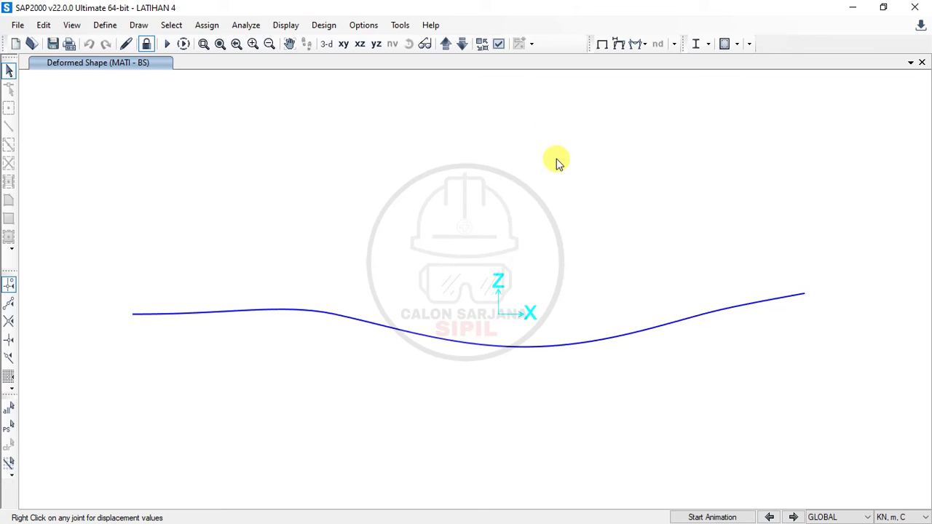
# - Display the Moment 3-3 force diagram of the frames for combination U1 with values shown
pyautogui.click(273, 25)
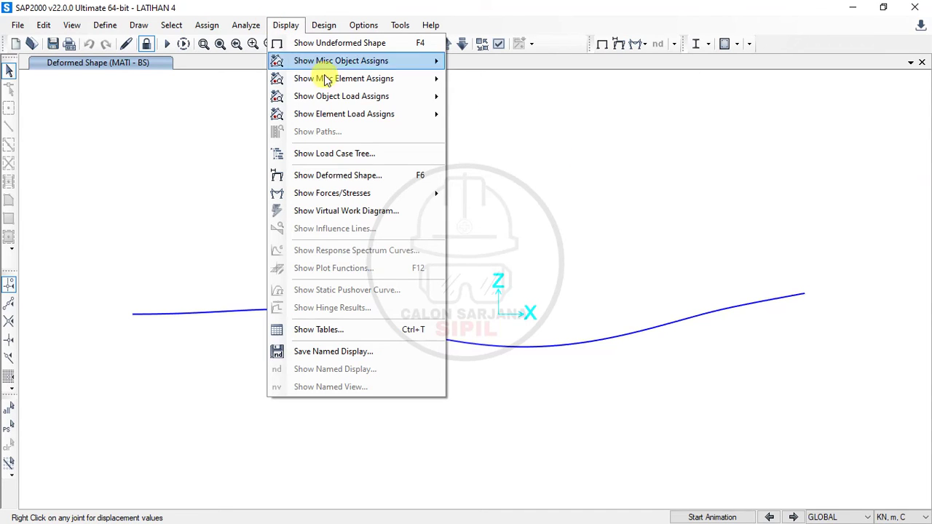
pyautogui.moveTo(354, 198)
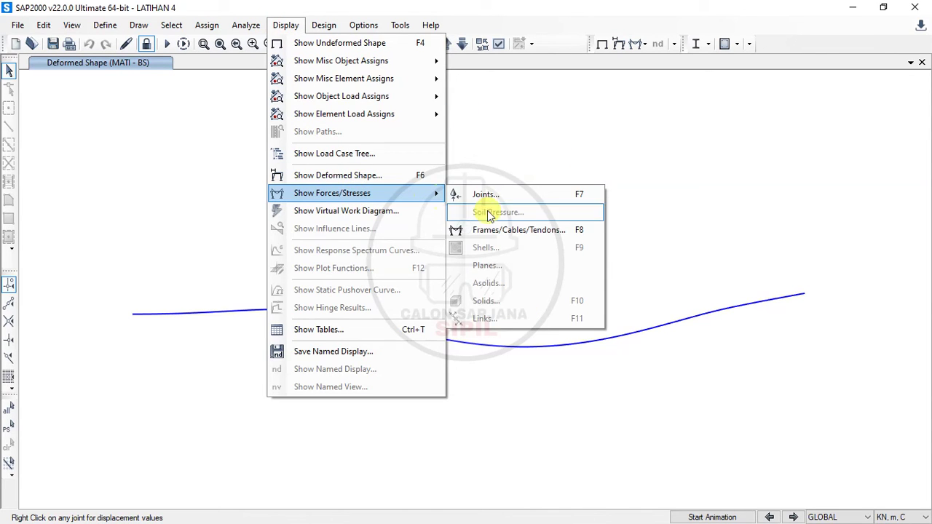
pyautogui.click(500, 232)
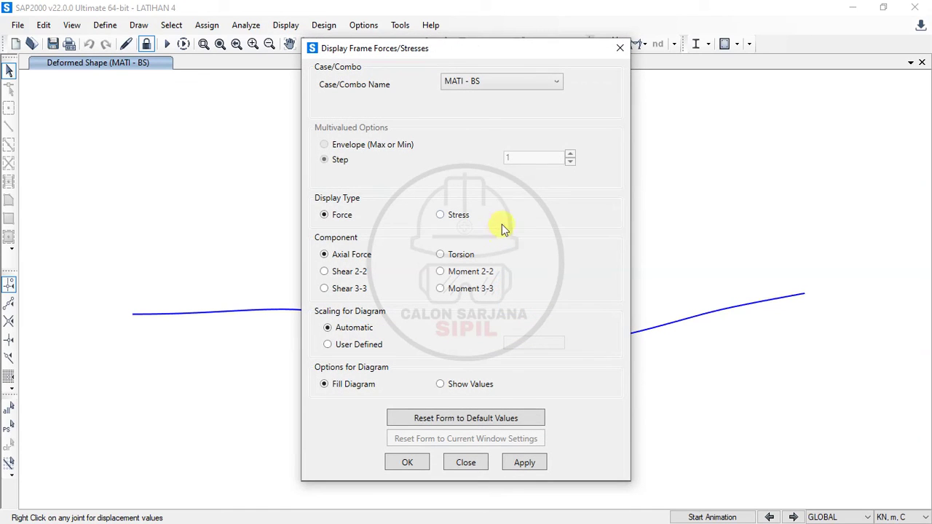
pyautogui.click(507, 84)
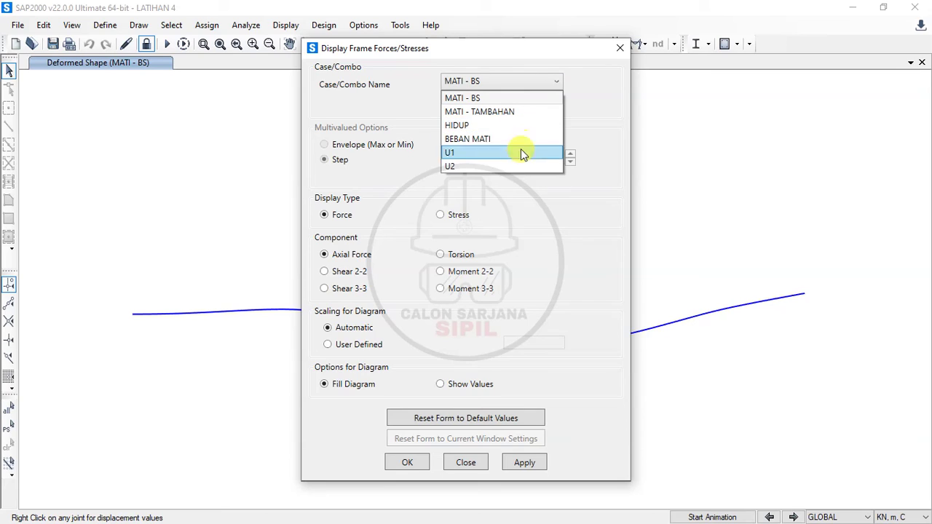
pyautogui.click(492, 153)
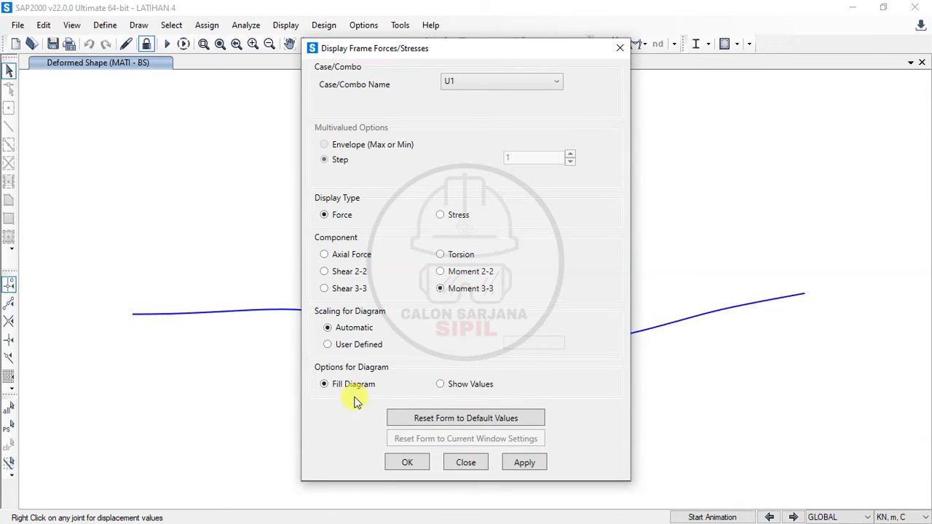
pyautogui.click(441, 384)
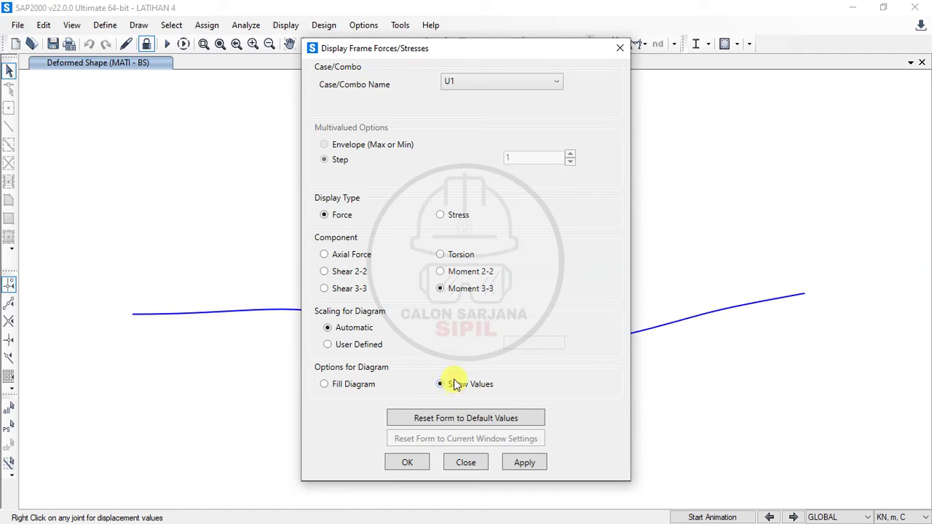
pyautogui.click(406, 462)
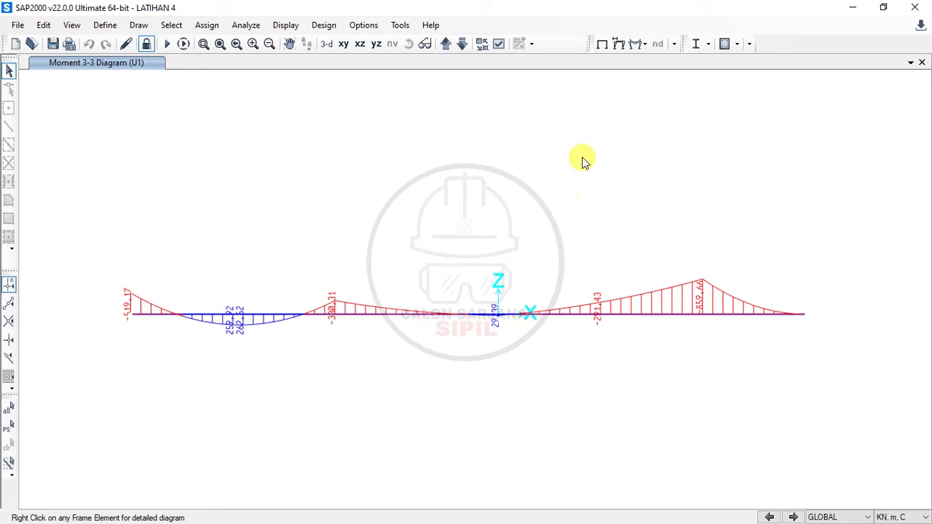
# - Display the Shear 2-2 force diagram of the frames for load case HIDUP with values shown
pyautogui.click(642, 47)
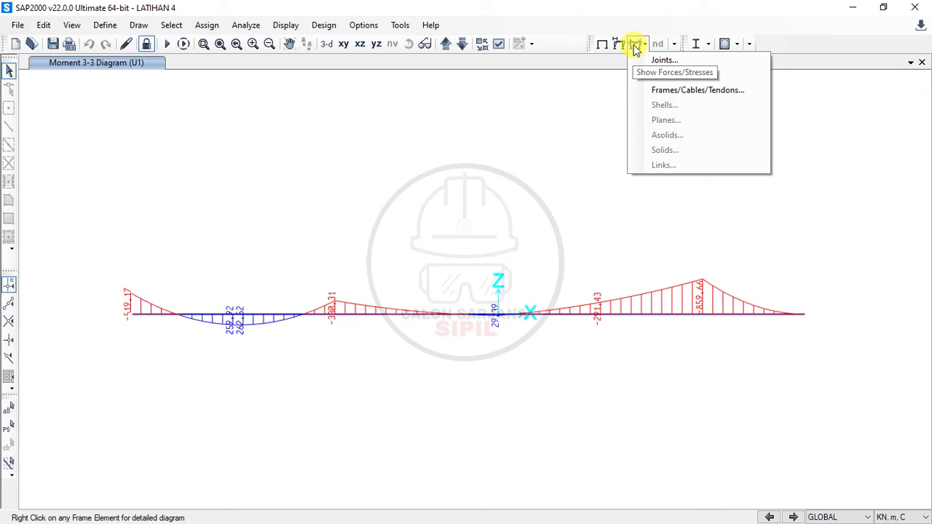
pyautogui.click(662, 90)
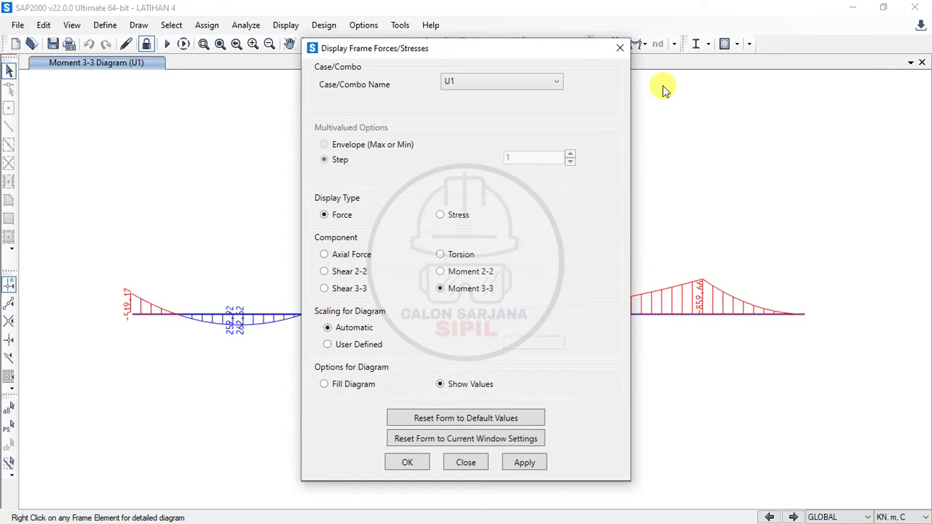
pyautogui.click(489, 82)
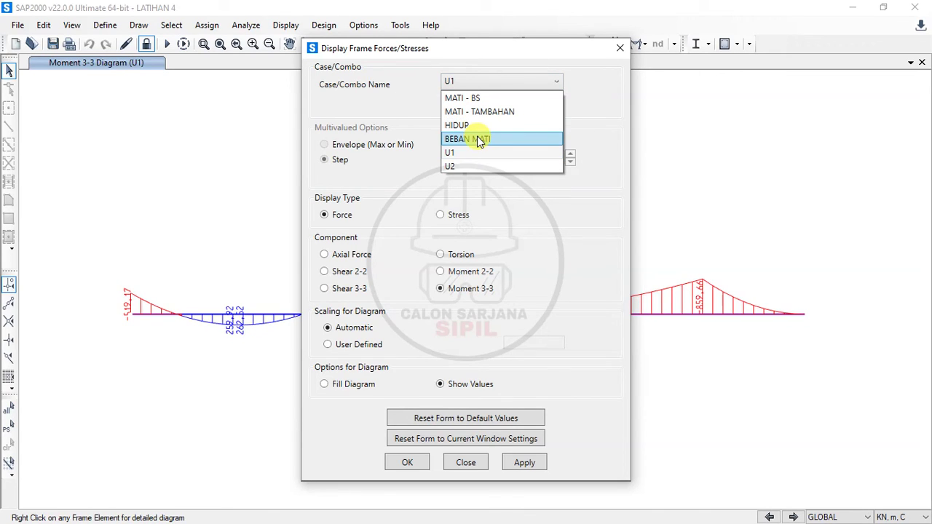
pyautogui.click(479, 139)
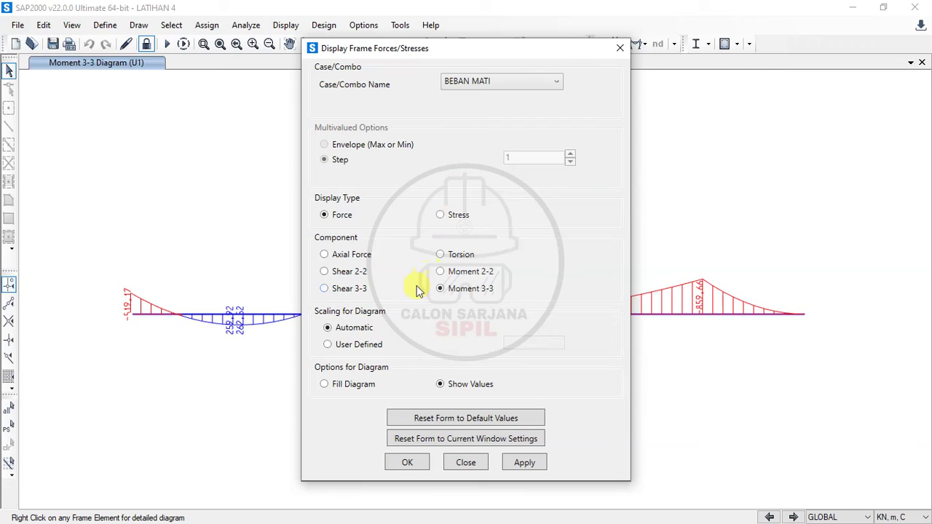
pyautogui.click(485, 84)
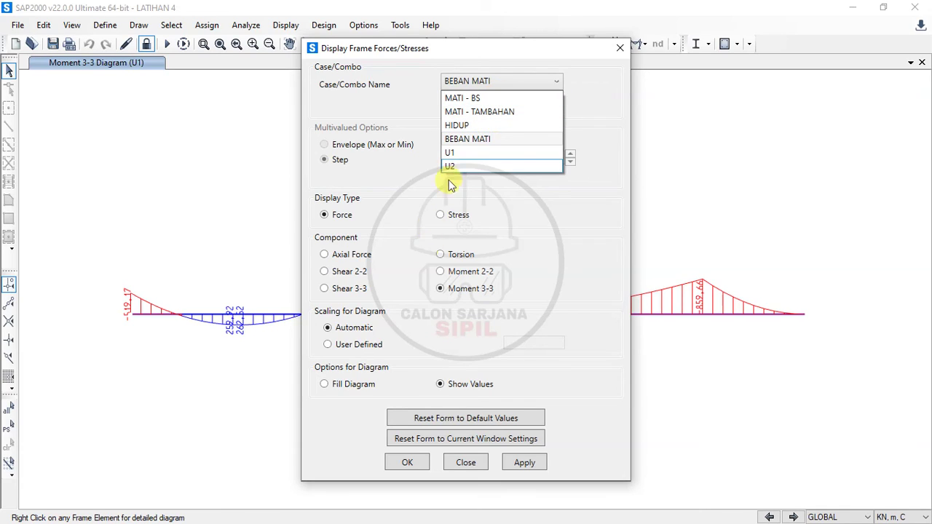
pyautogui.click(466, 139)
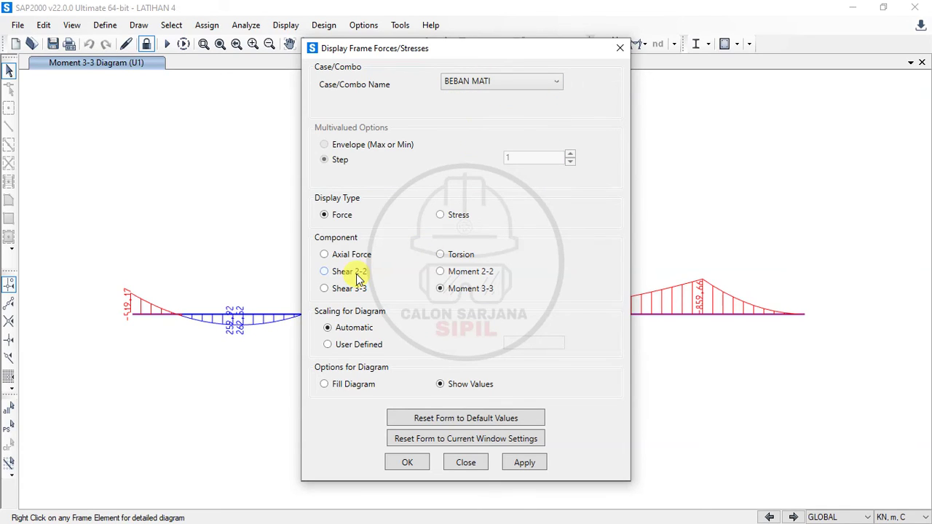
pyautogui.click(357, 276)
pyautogui.click(466, 83)
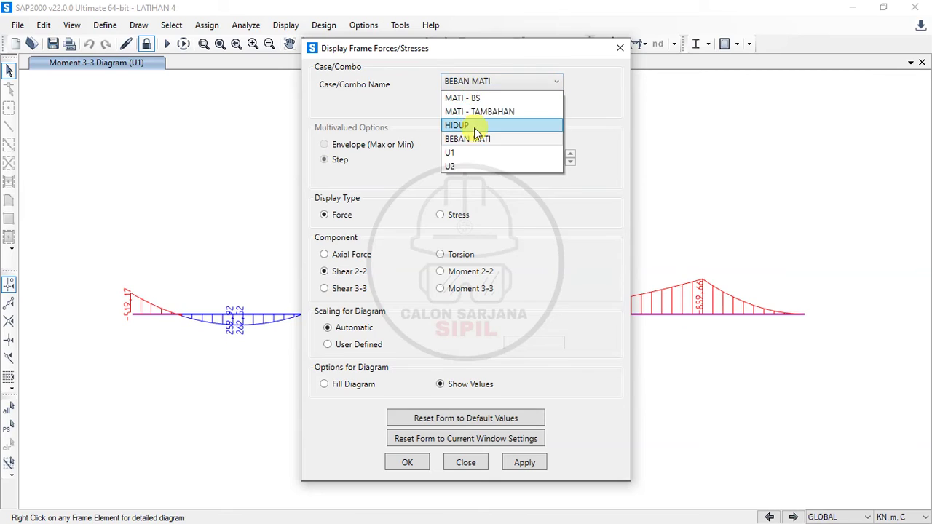
pyautogui.click(474, 126)
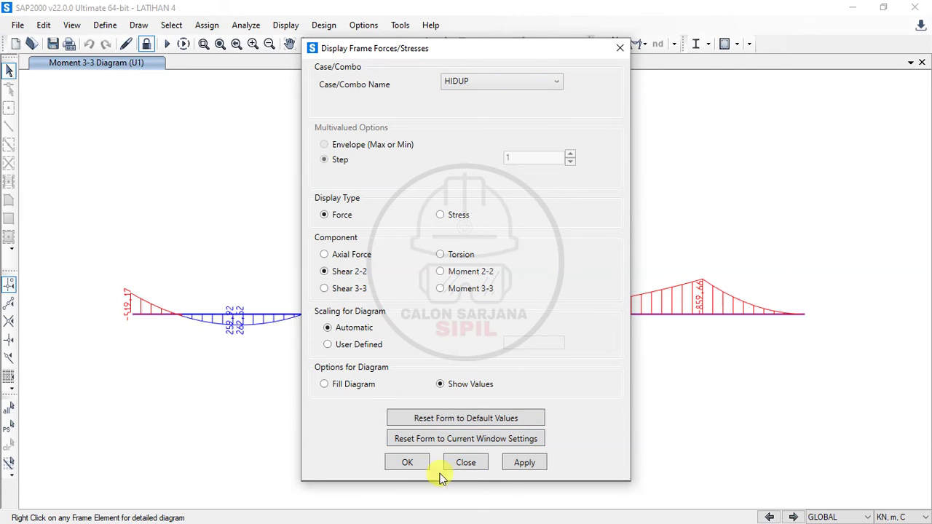
pyautogui.click(407, 463)
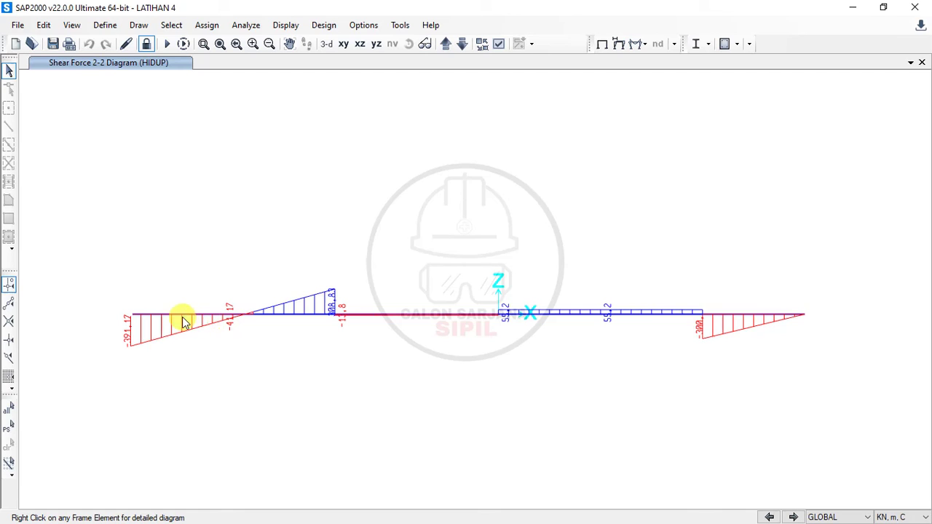
pyautogui.click(644, 45)
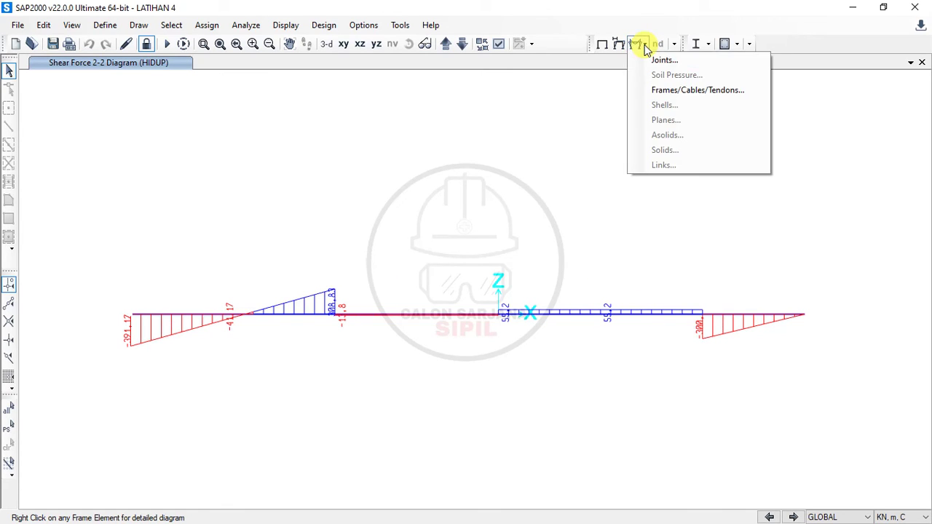
pyautogui.click(650, 60)
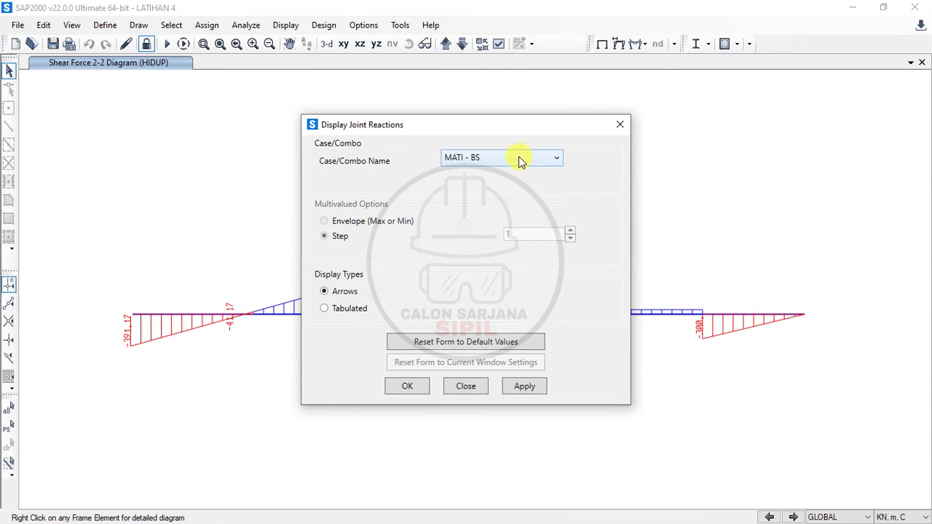
pyautogui.click(619, 125)
pyautogui.click(644, 46)
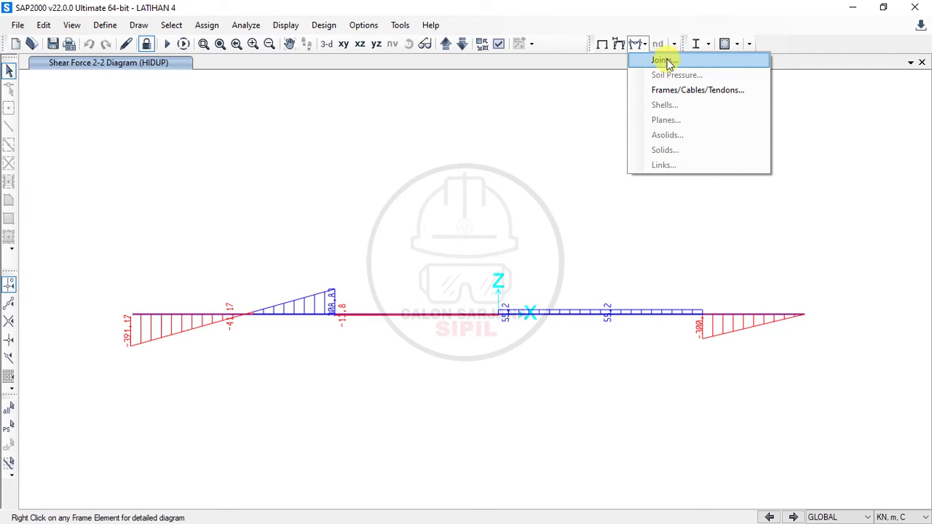
pyautogui.click(642, 48)
# - Display the joint reactions for combination U2 as arrows
pyautogui.click(286, 27)
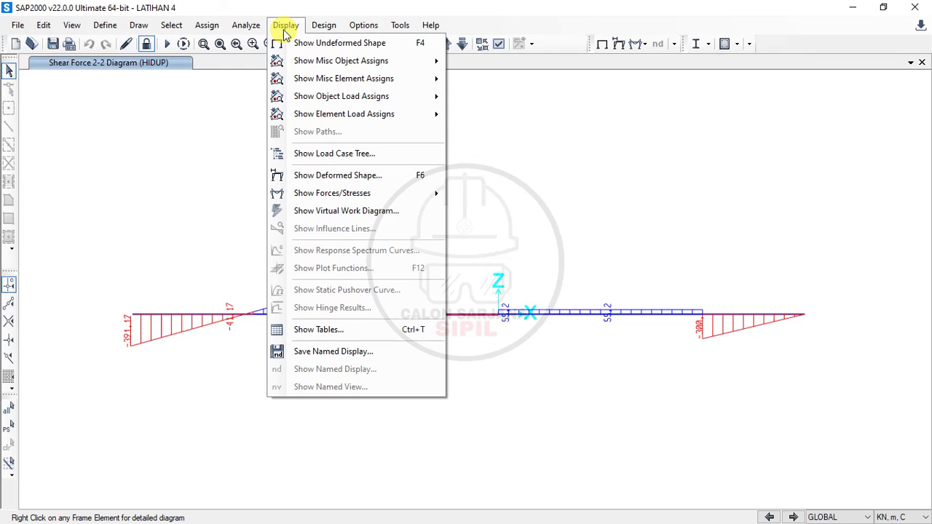
pyautogui.moveTo(347, 203)
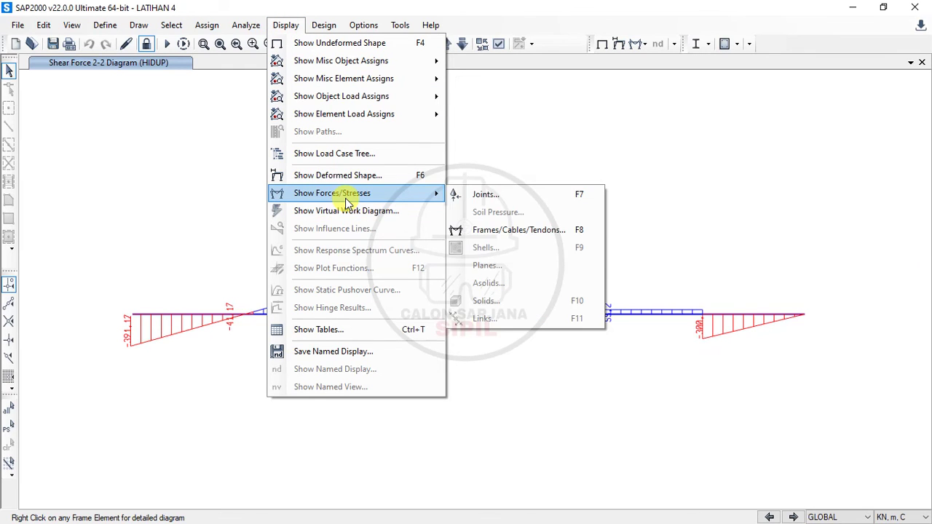
pyautogui.click(491, 196)
pyautogui.click(500, 161)
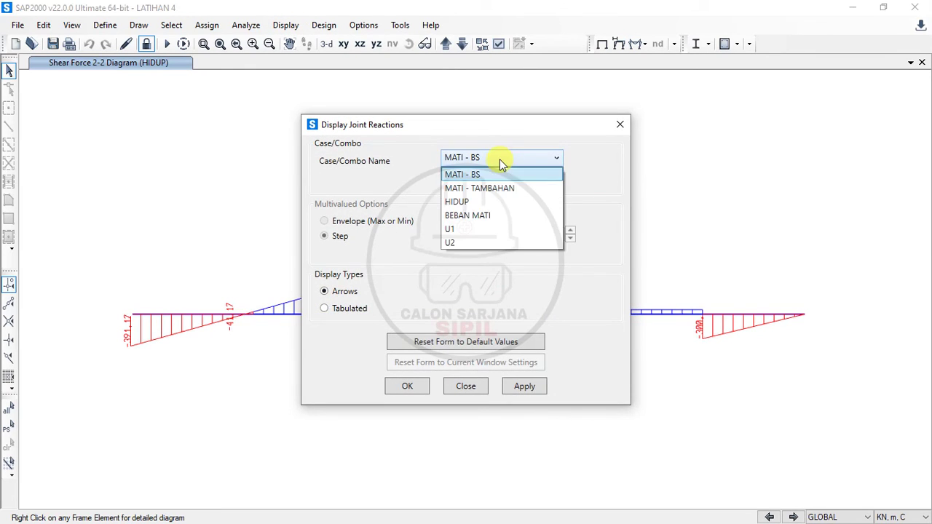
pyautogui.click(480, 244)
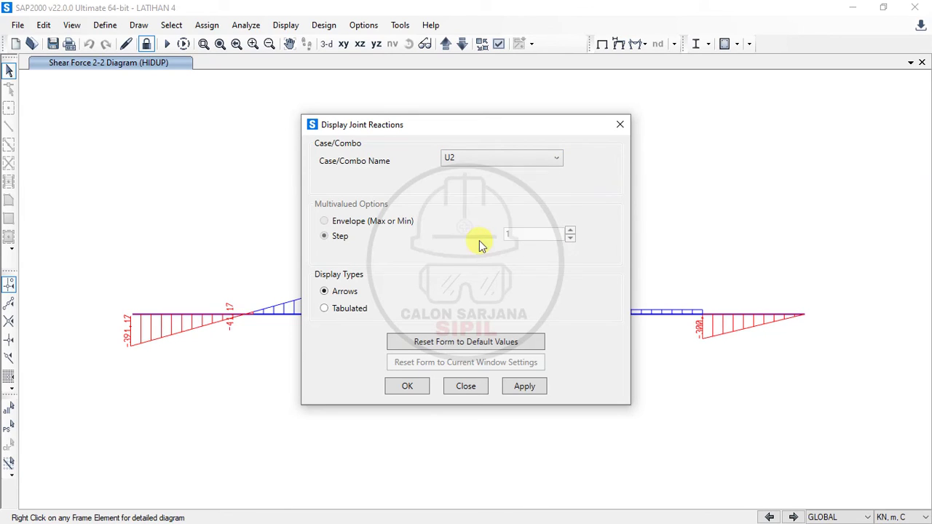
pyautogui.click(407, 386)
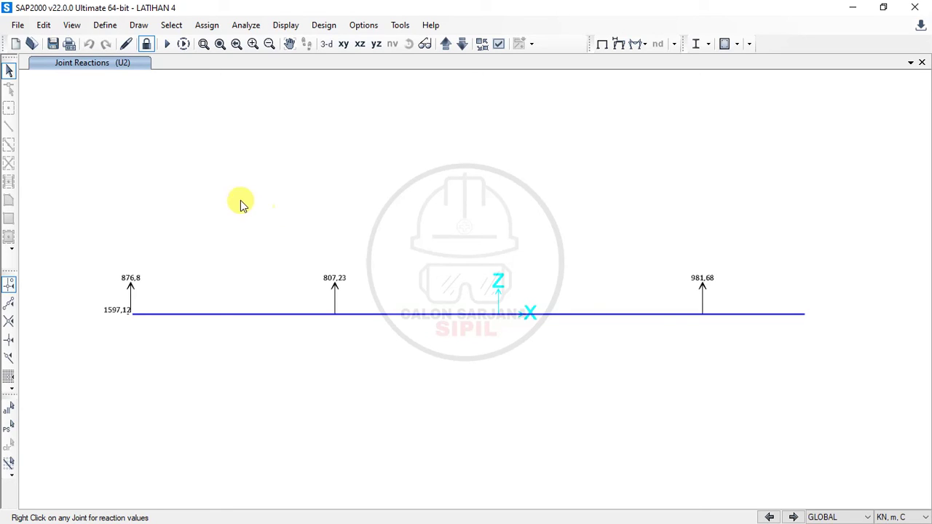
# - Choose the Joint Reactions and Element Forces - Frames tables from the analysis results for display
pyautogui.click(284, 25)
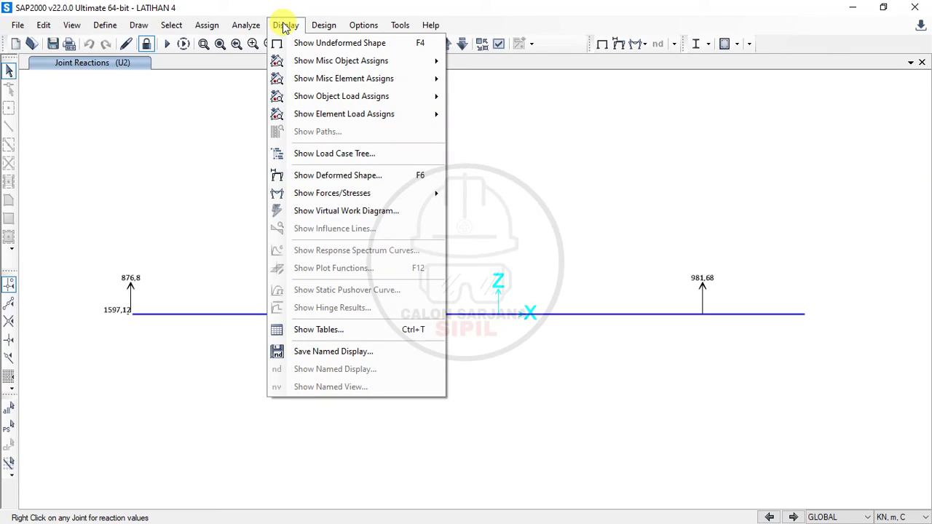
pyautogui.click(337, 332)
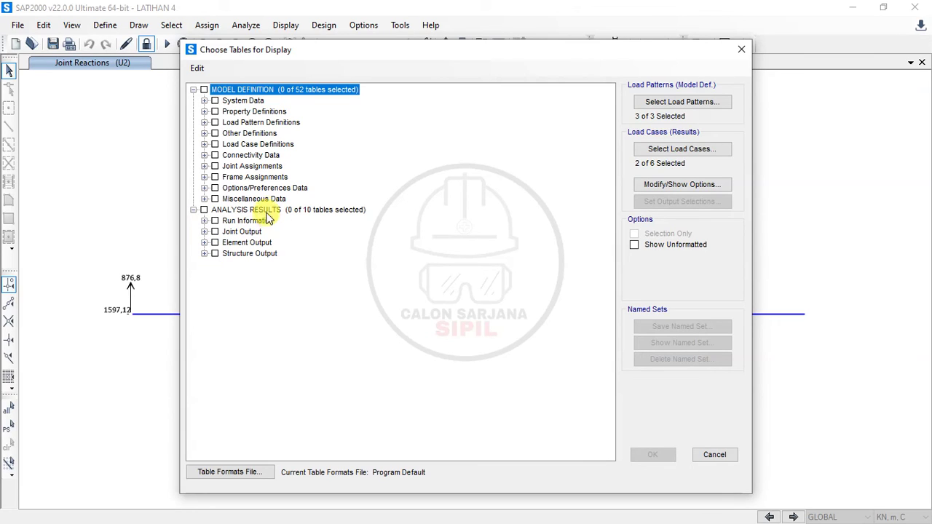
pyautogui.click(204, 233)
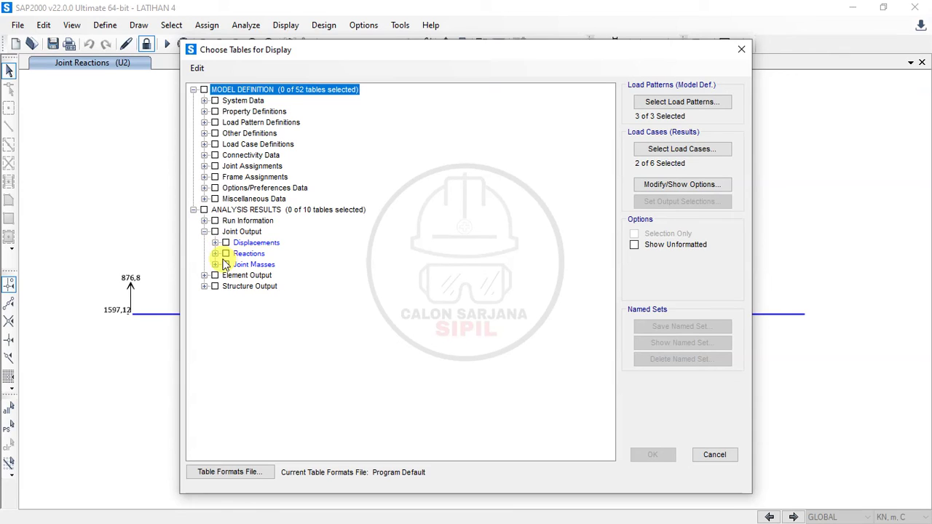
pyautogui.click(215, 254)
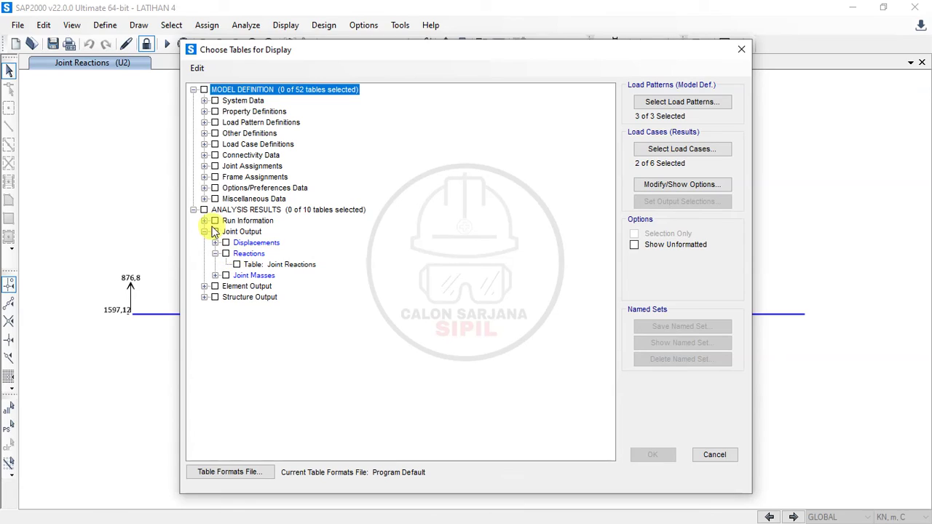
pyautogui.click(236, 264)
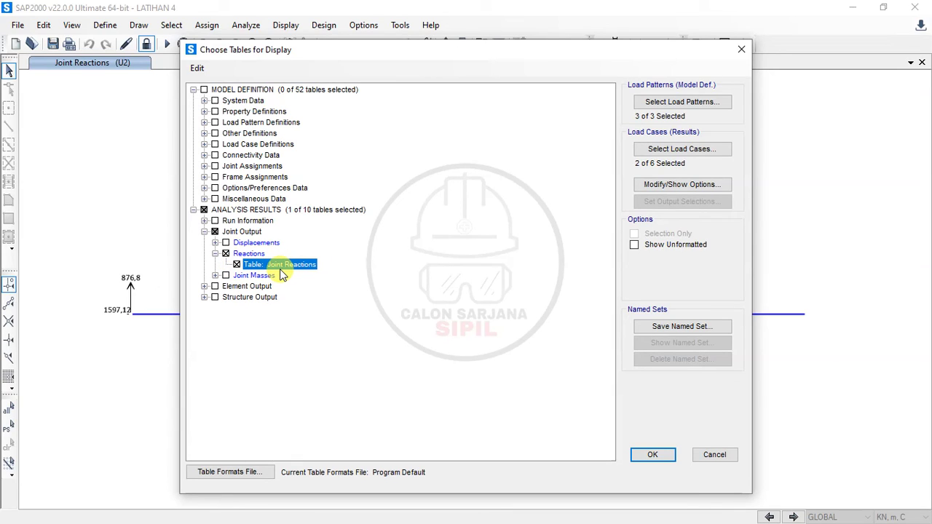
pyautogui.click(205, 286)
pyautogui.click(215, 297)
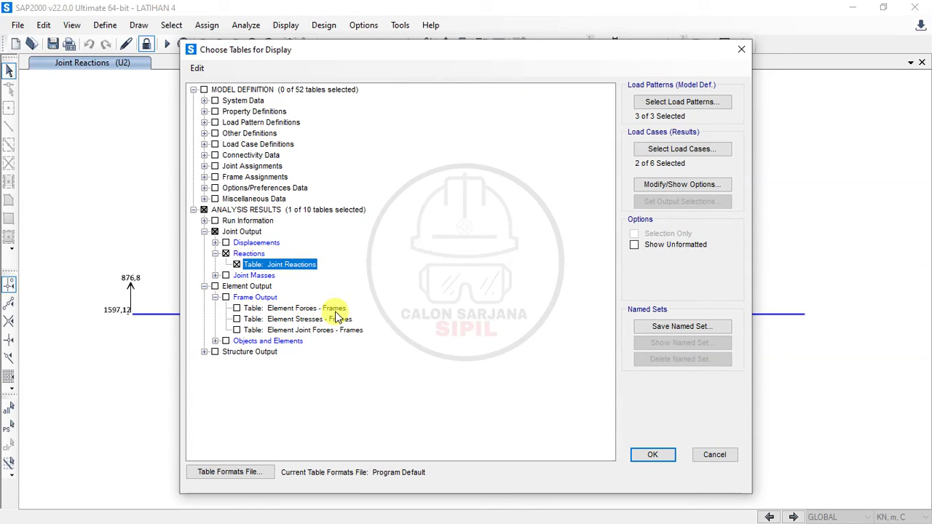
pyautogui.click(237, 309)
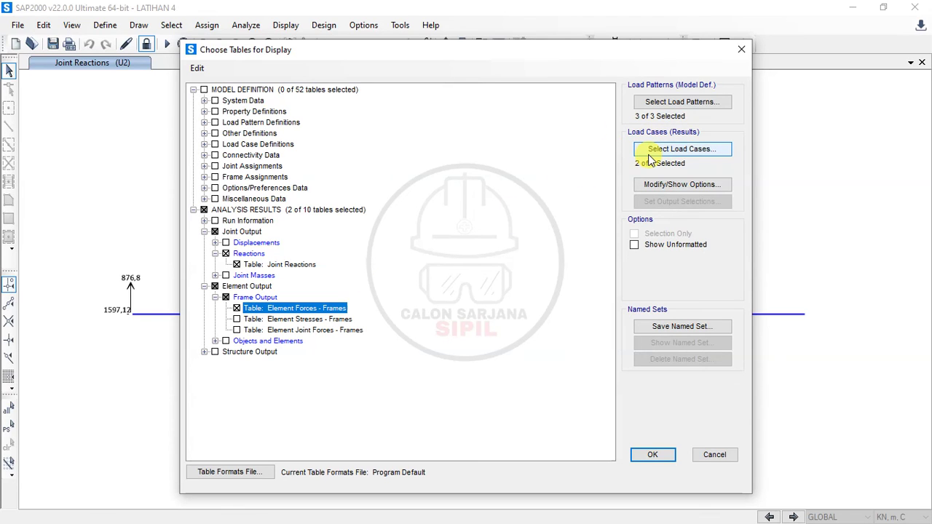
# - Include all output cases from BEBAN MATI to U2, show the result tables and look through the Element Forces - Frames records
pyautogui.click(673, 151)
pyautogui.moveTo(444, 274); pyautogui.dragTo(386, 204)
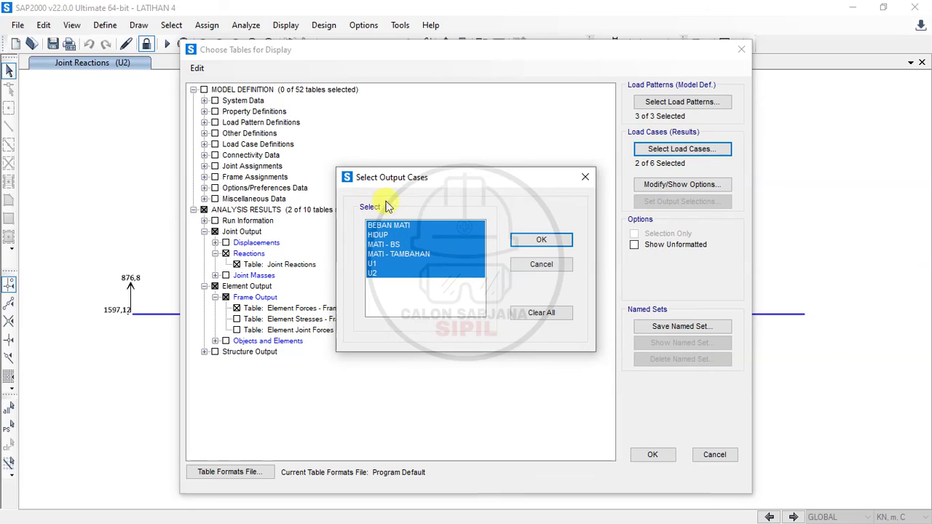
pyautogui.click(542, 240)
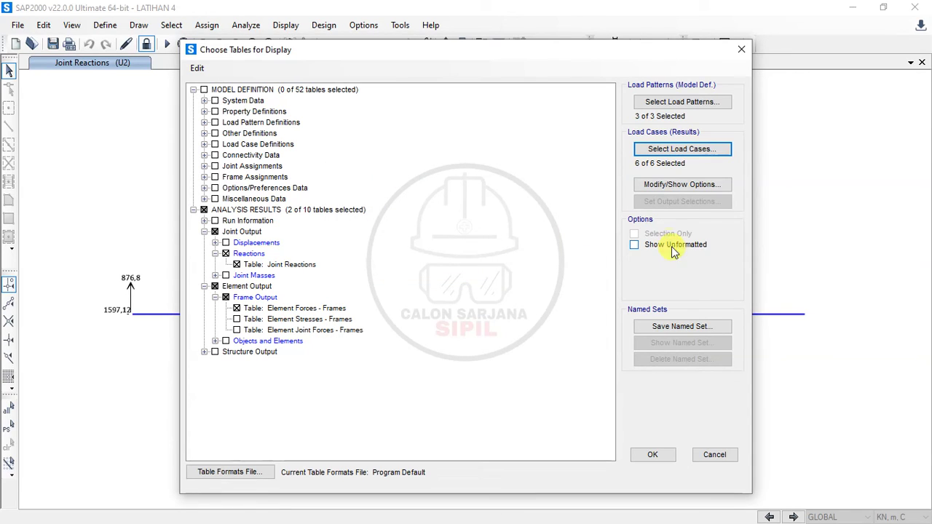
pyautogui.click(653, 455)
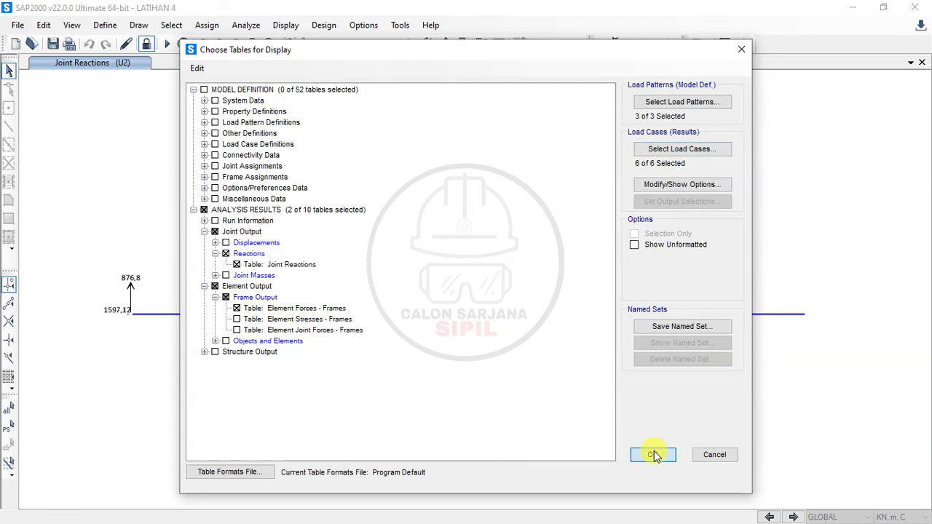
pyautogui.scroll(-20, 407, 246)
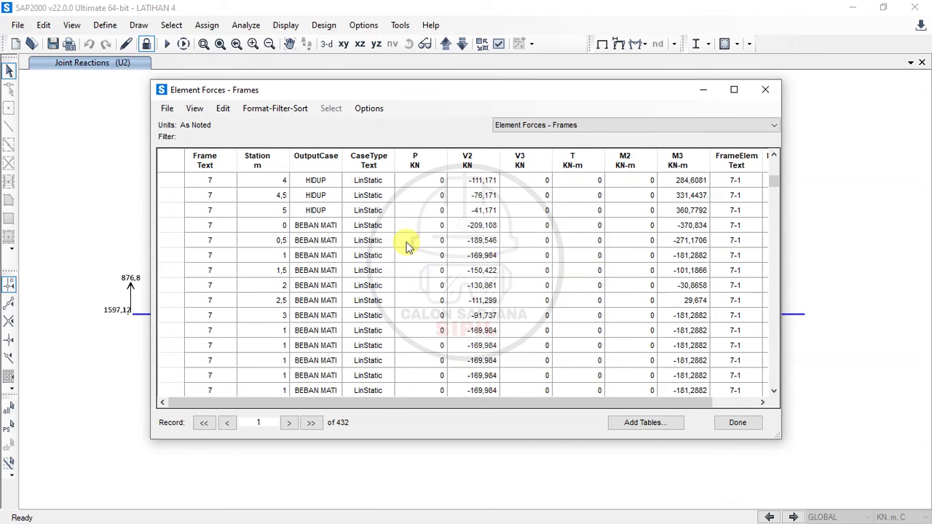
# - Look through the remaining Element Forces - Frames records and export all result tables to Excel
pyautogui.scroll(-15, 408, 246)
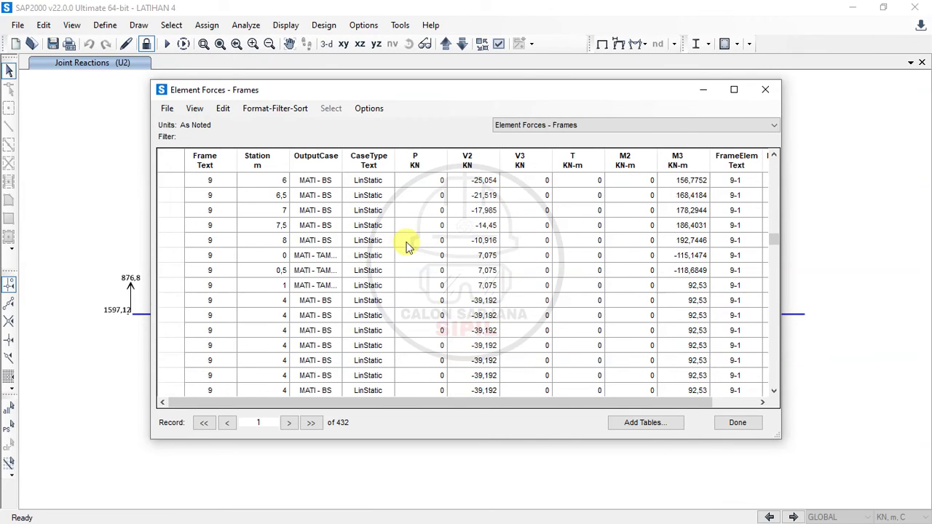
pyautogui.scroll(-20, 407, 246)
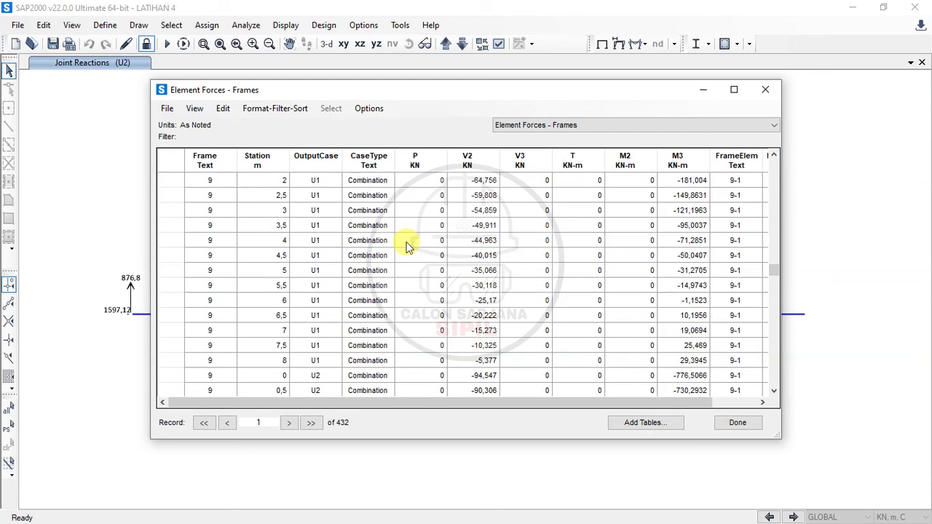
pyautogui.scroll(-13, 408, 246)
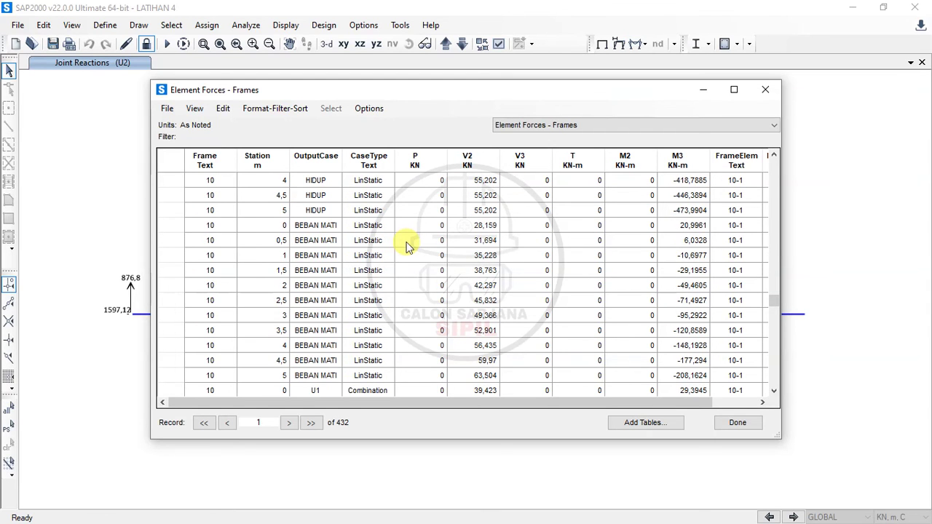
pyautogui.scroll(-12, 408, 246)
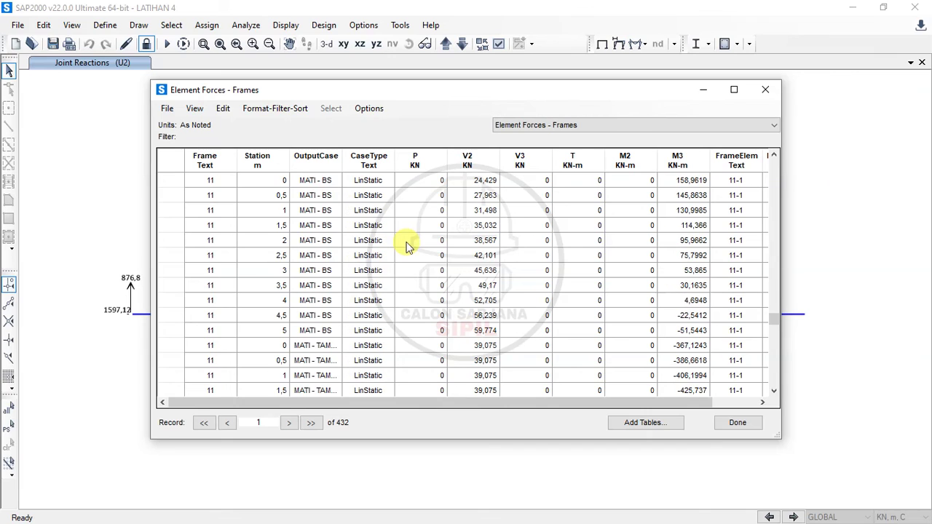
pyautogui.click(167, 108)
pyautogui.moveTo(178, 172)
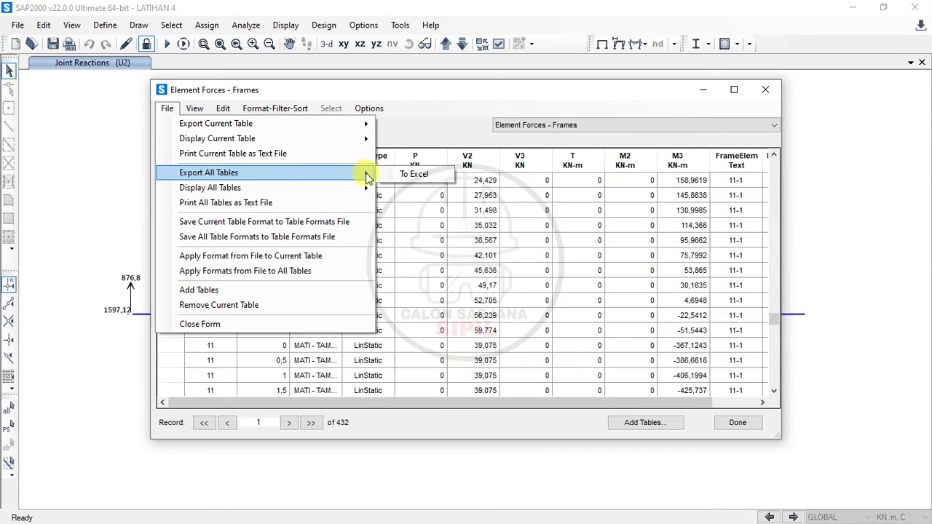
pyautogui.click(388, 176)
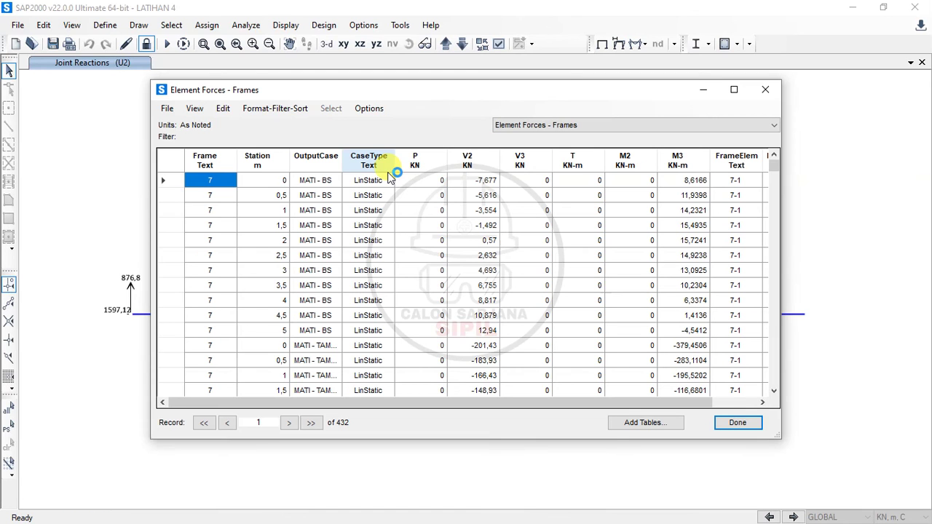
# - Switch to Excel to review the exported Element Forces - Frames sheet, and return to SAP2000 to close the result tables
pyautogui.hotkey('alt', 'Tab')
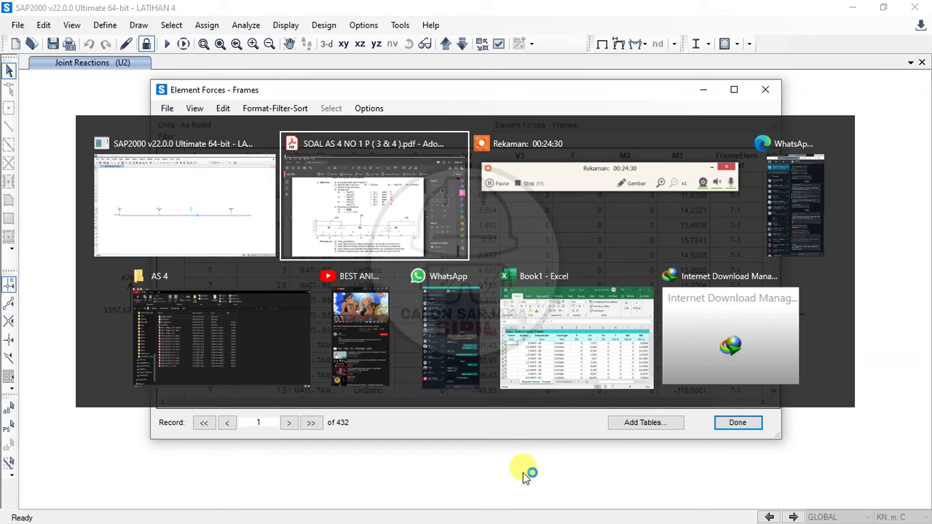
pyautogui.click(534, 358)
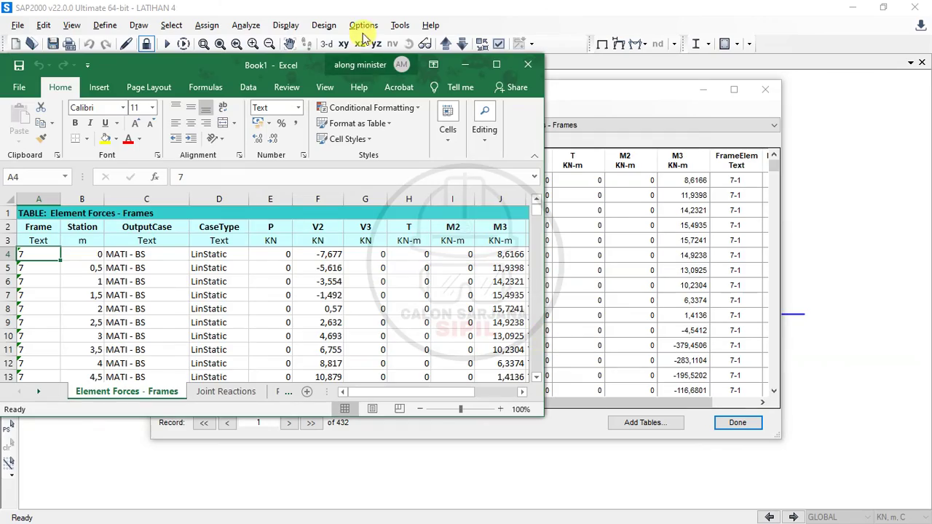
pyautogui.click(497, 64)
pyautogui.scroll(-7, 211, 297)
pyautogui.scroll(-20, 213, 296)
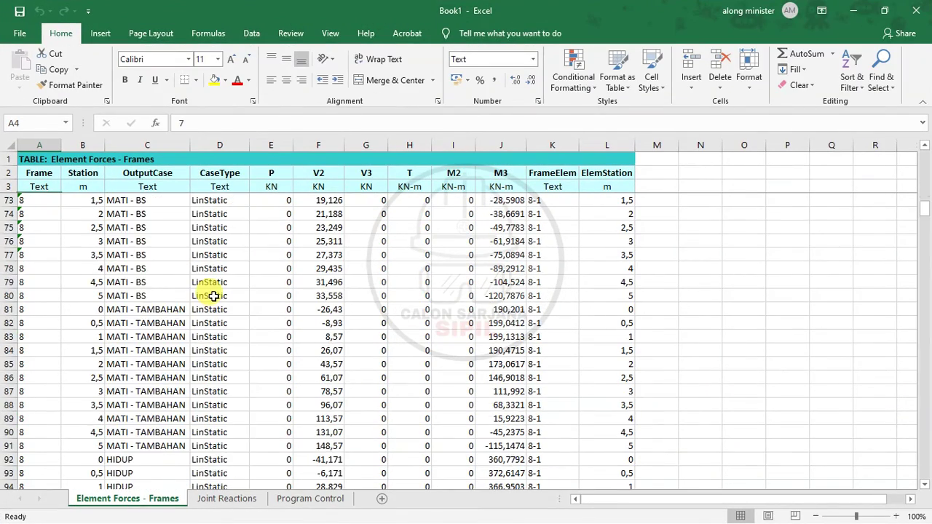
pyautogui.scroll(-20, 213, 296)
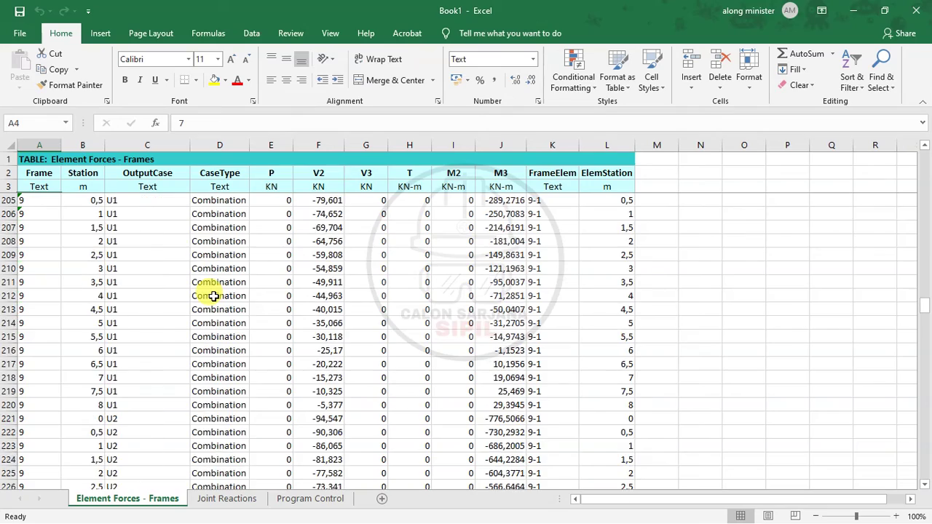
pyautogui.scroll(-20, 213, 297)
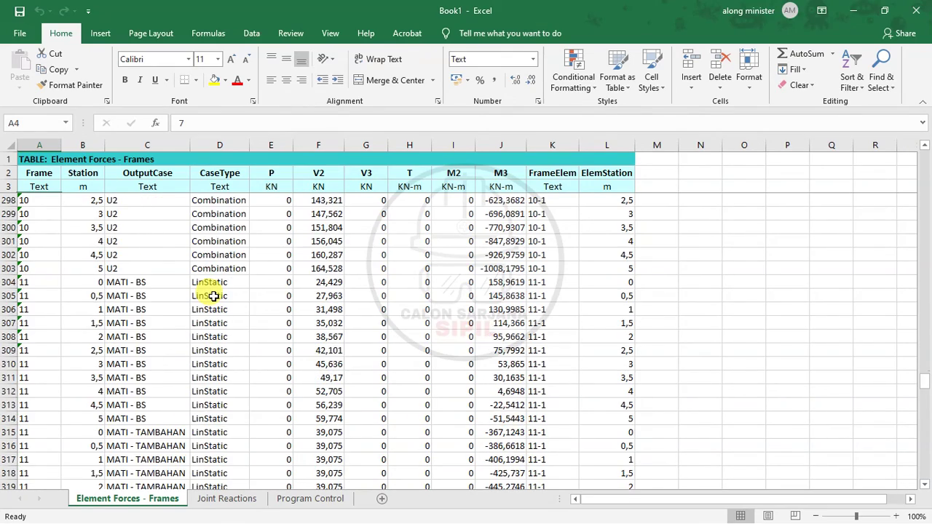
pyautogui.click(853, 9)
pyautogui.click(738, 423)
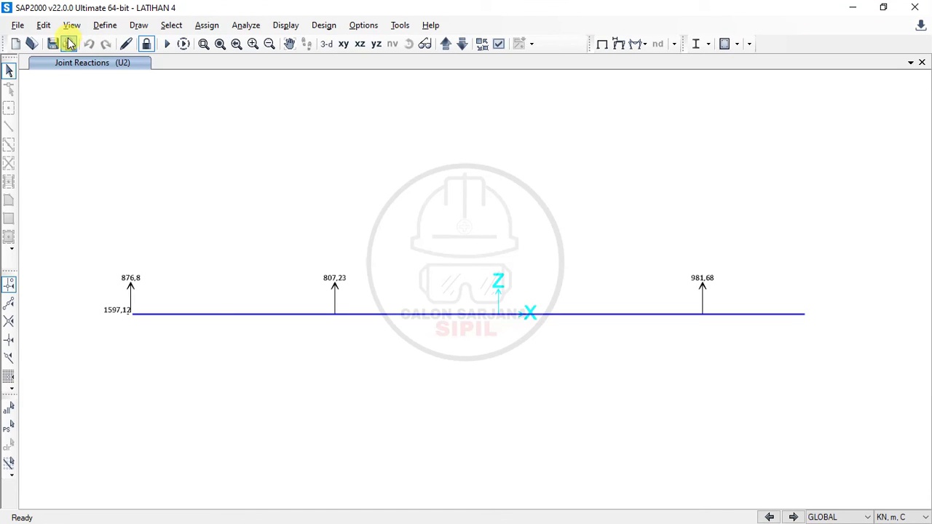
# - Open the print setup for graphics and choose Adobe PDF as the printer
pyautogui.click(18, 25)
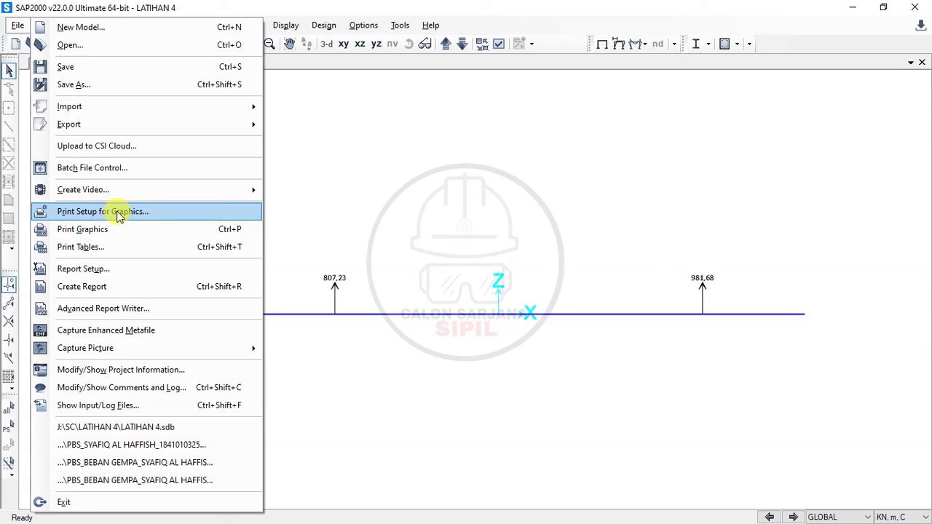
pyautogui.click(17, 26)
pyautogui.click(17, 26)
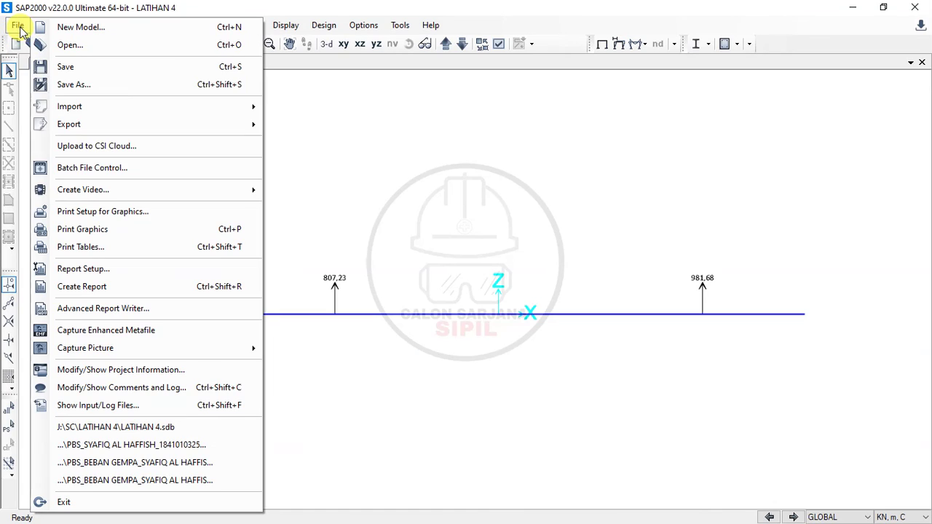
pyautogui.click(81, 217)
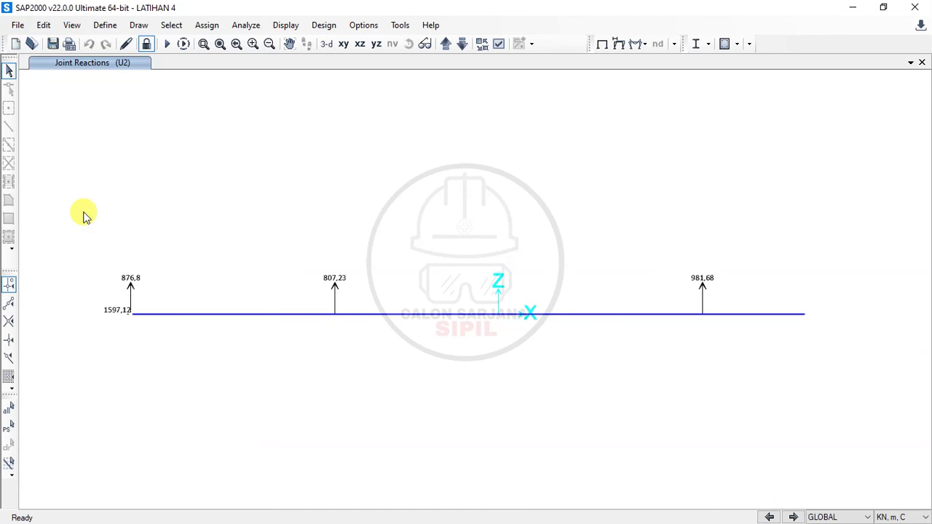
pyautogui.click(454, 149)
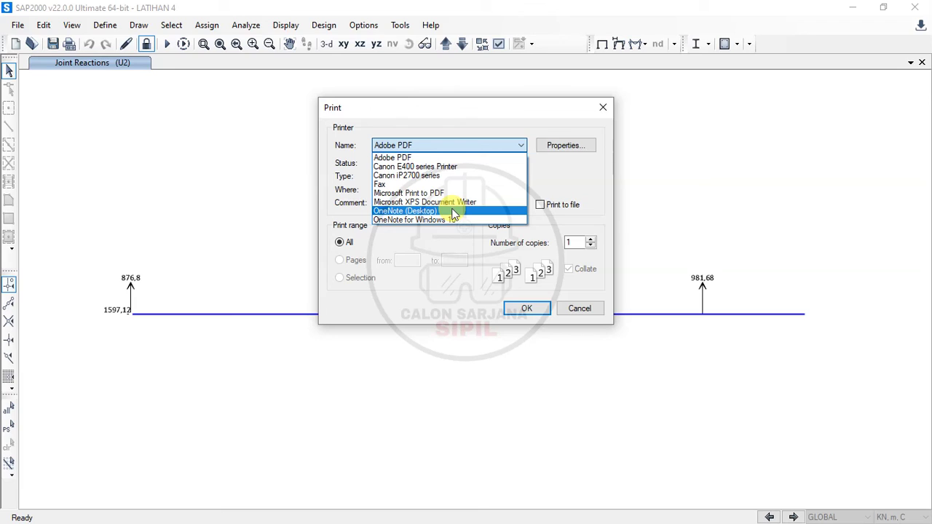
pyautogui.click(417, 157)
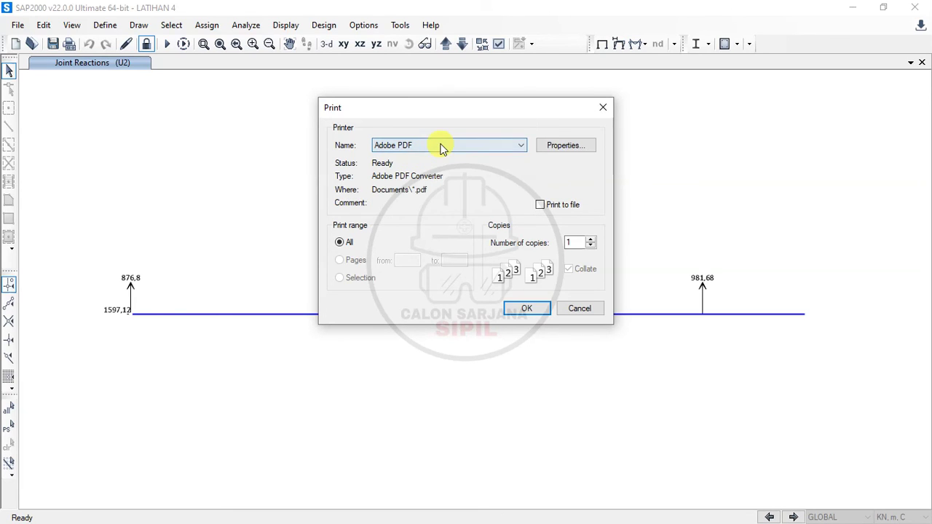
# - Set the Adobe PDF page size to A4 and its default settings to High Quality Print
pyautogui.click(563, 149)
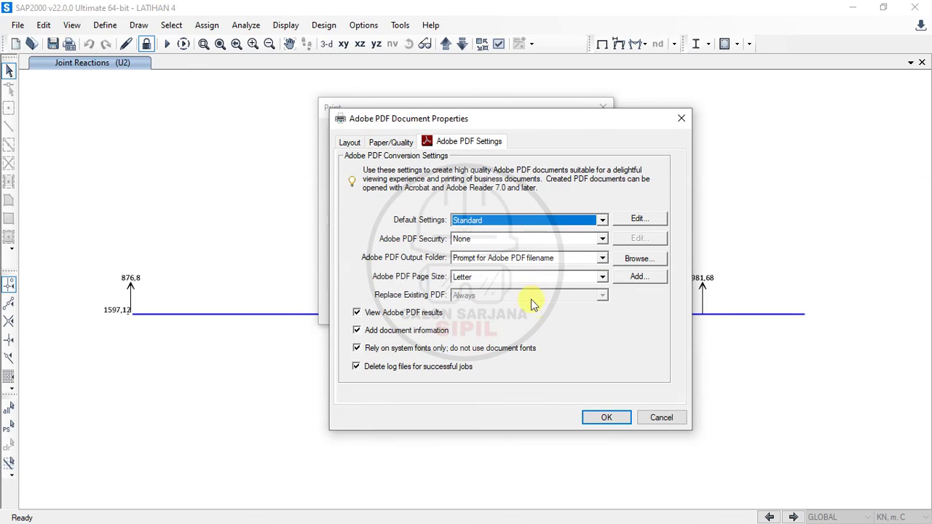
pyautogui.click(475, 278)
pyautogui.scroll(3, 478, 297)
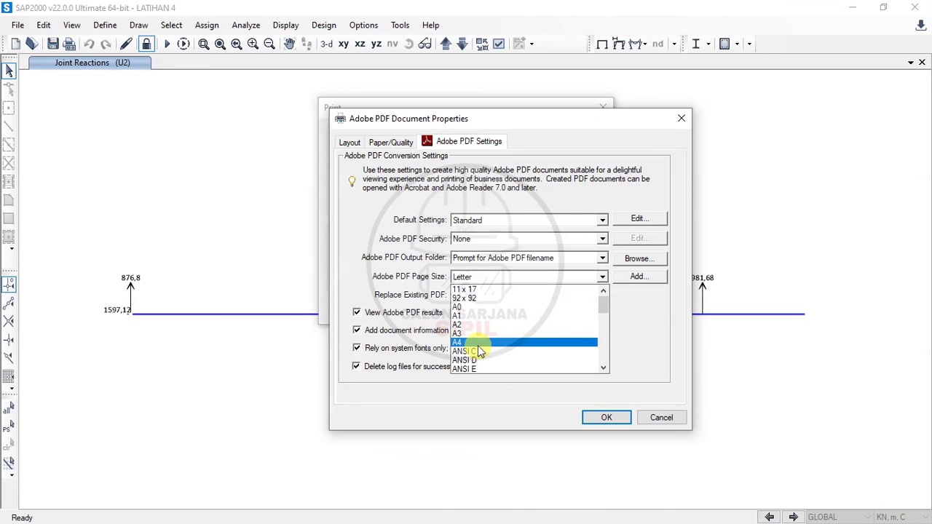
pyautogui.click(481, 342)
pyautogui.click(544, 227)
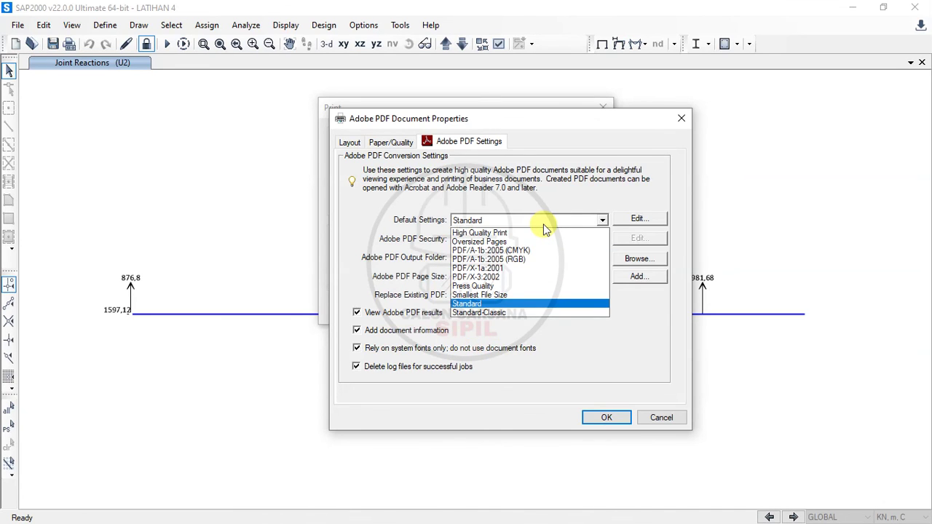
pyautogui.click(505, 233)
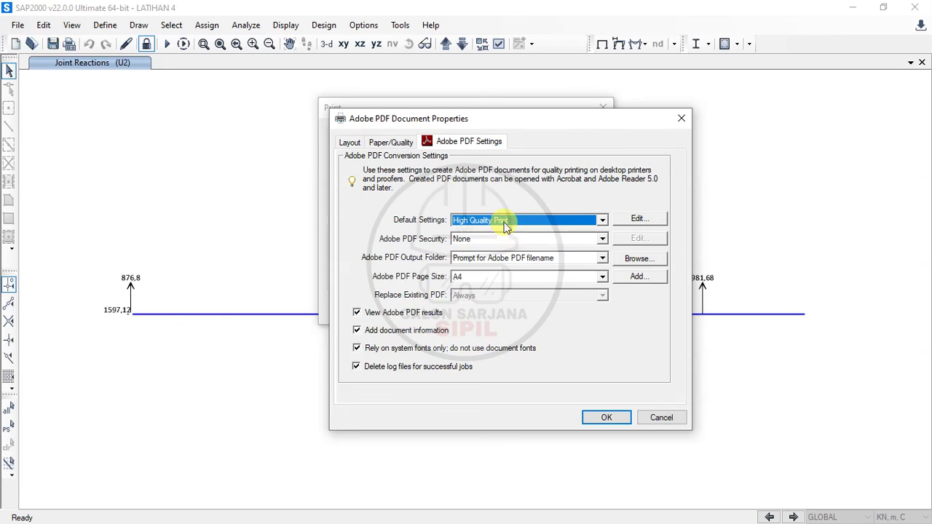
# - Set the PDF page orientation to Landscape and accept the print setup
pyautogui.click(391, 142)
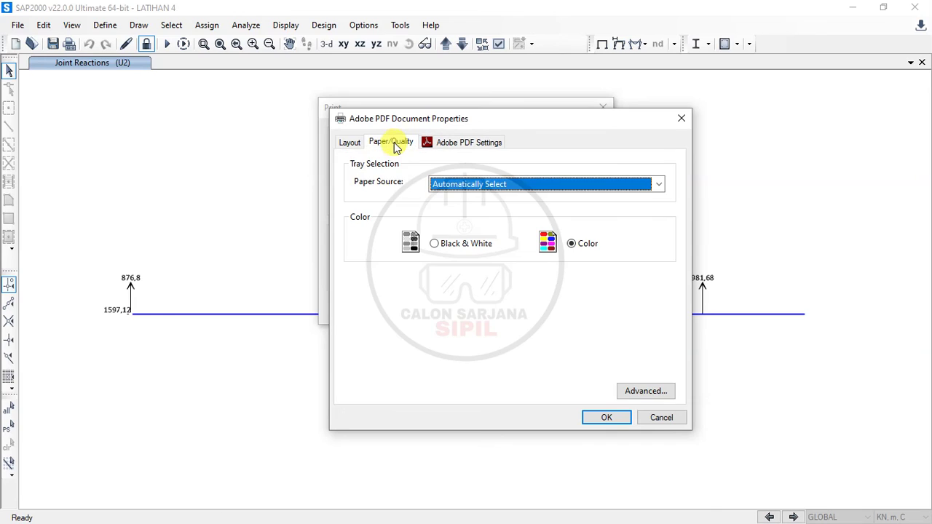
pyautogui.click(349, 142)
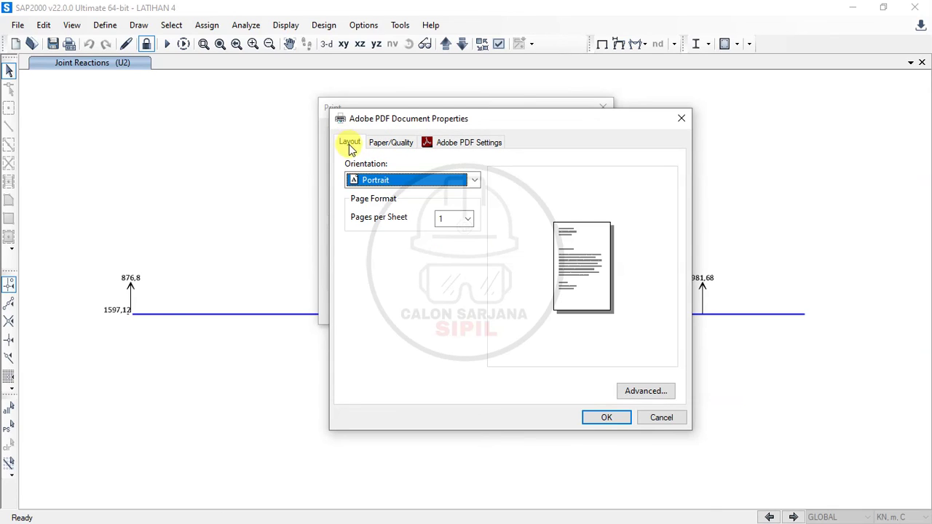
pyautogui.click(423, 179)
pyautogui.click(416, 211)
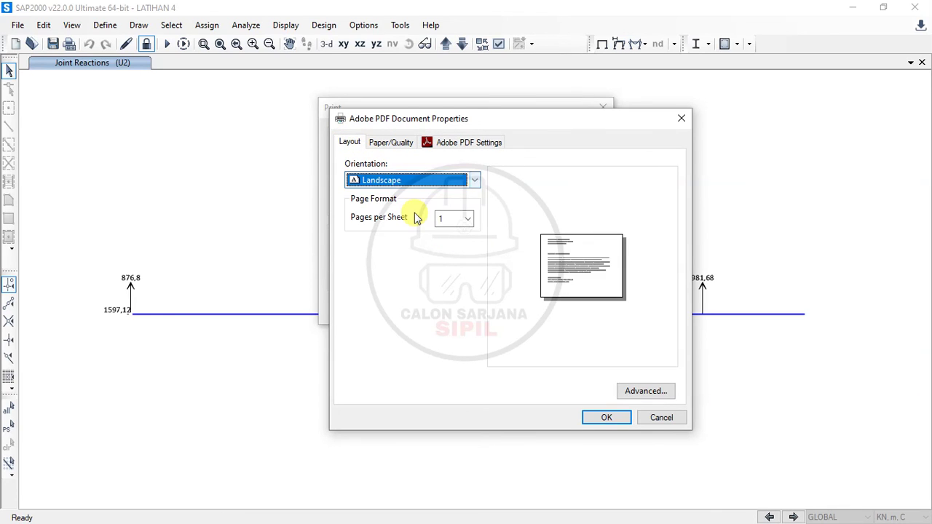
pyautogui.click(607, 418)
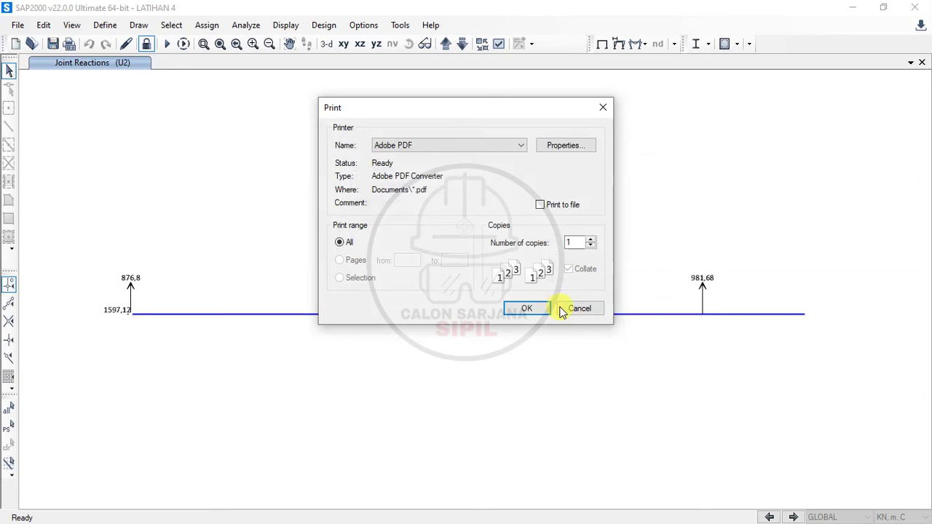
pyautogui.click(528, 308)
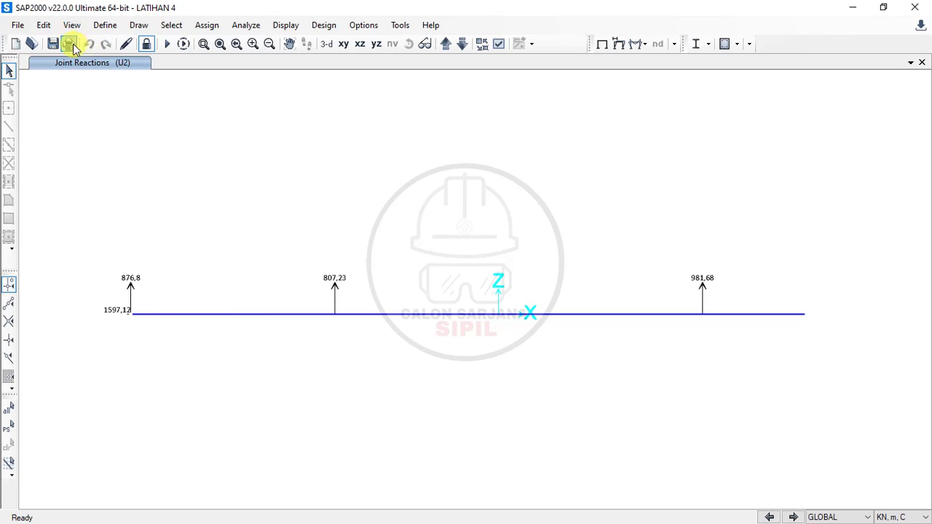
# - Recheck the print setup for graphics and accept it as it is
pyautogui.click(17, 25)
pyautogui.click(187, 211)
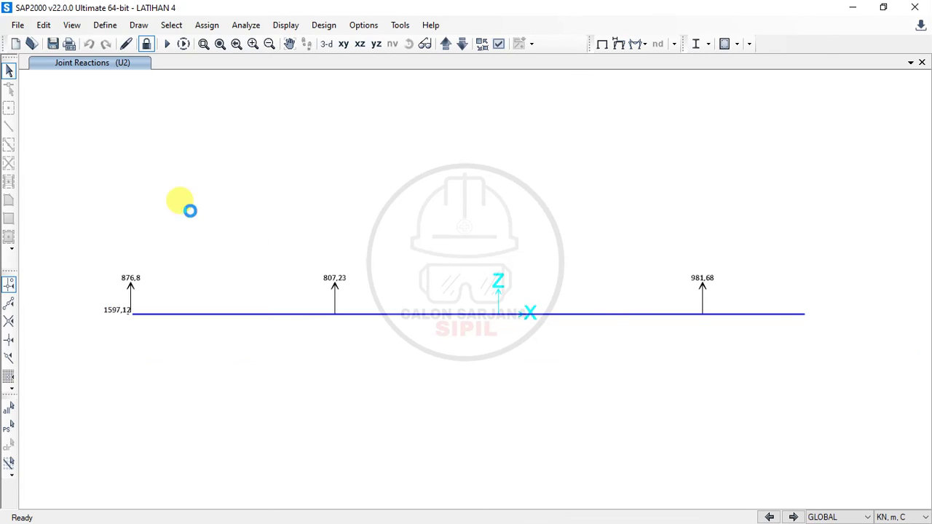
pyautogui.click(530, 308)
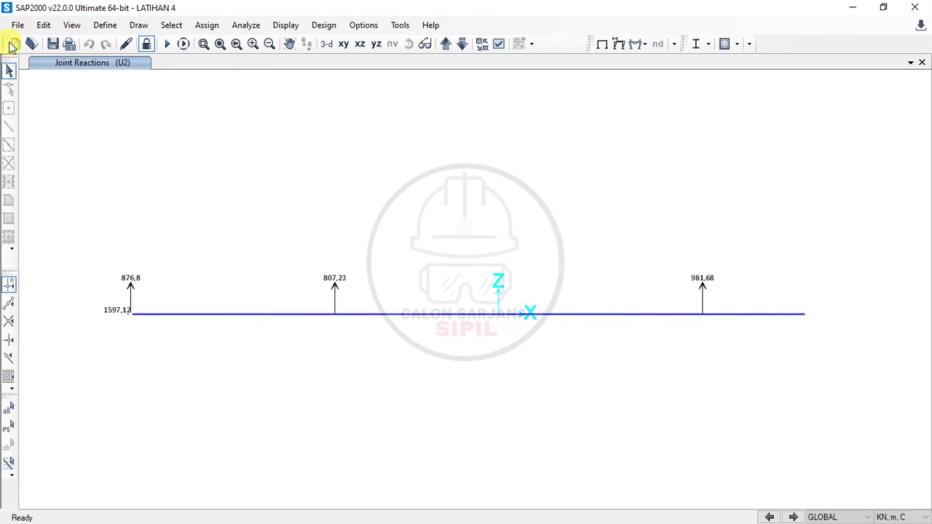
pyautogui.click(72, 50)
pyautogui.press('Escape')
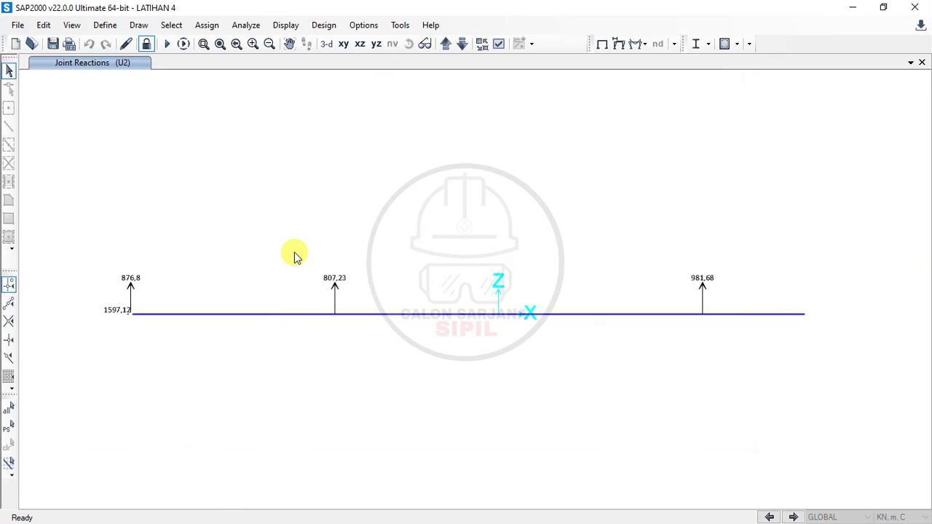
# - Preview the joint reactions graphic for printing and try to delete the LATIHAN 4.sdb header text from the page
pyautogui.hotkey('ctrl', 'p')
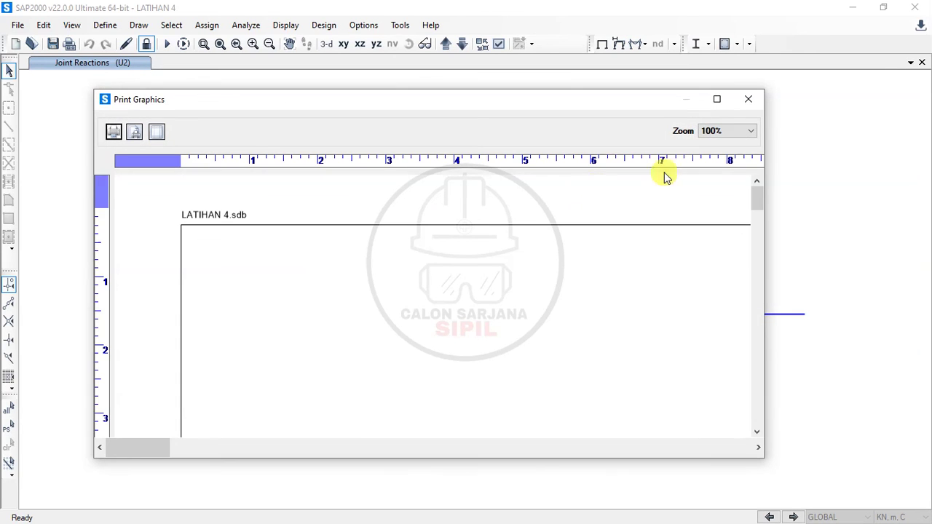
pyautogui.click(716, 99)
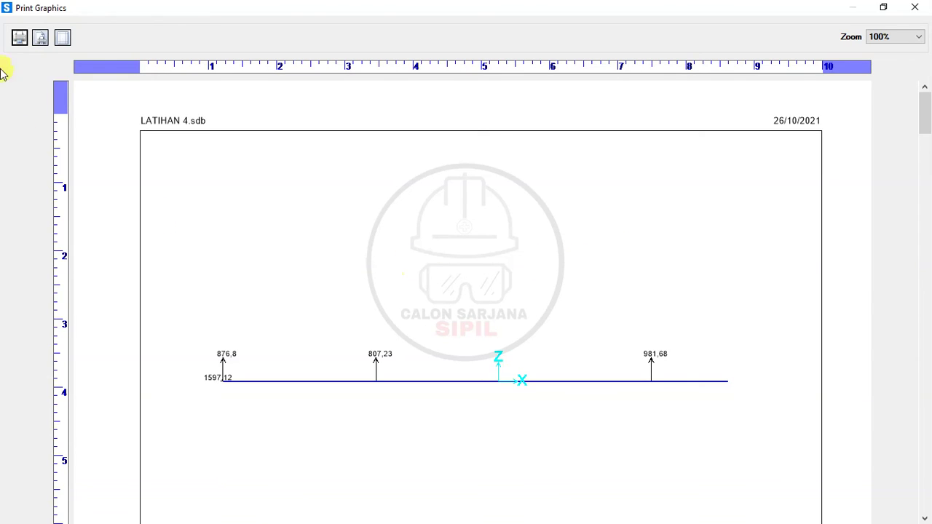
pyautogui.moveTo(923, 118); pyautogui.dragTo(921, 137)
pyautogui.click(170, 109)
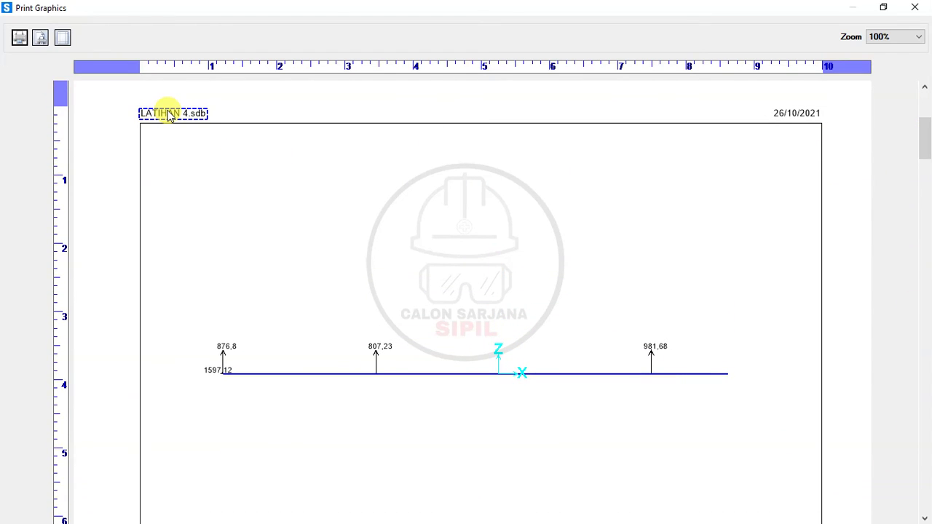
pyautogui.doubleClick(167, 115)
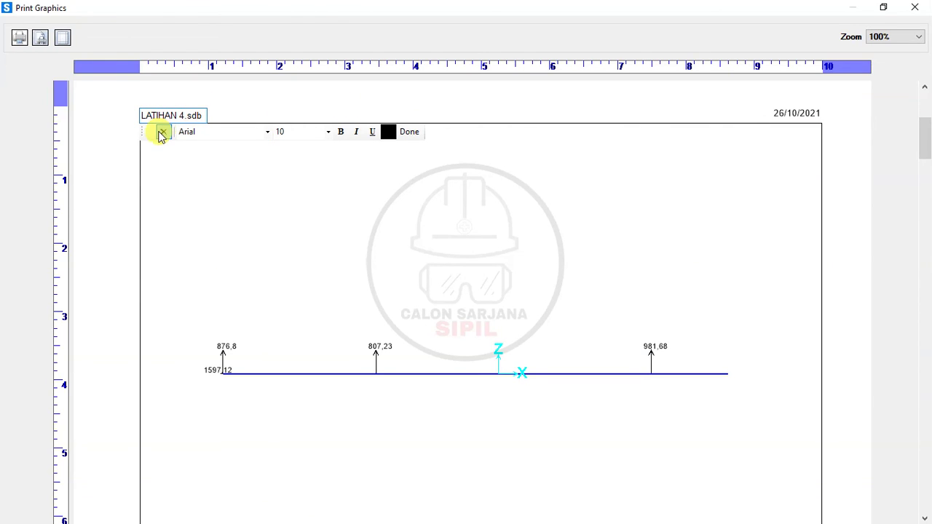
pyautogui.click(163, 131)
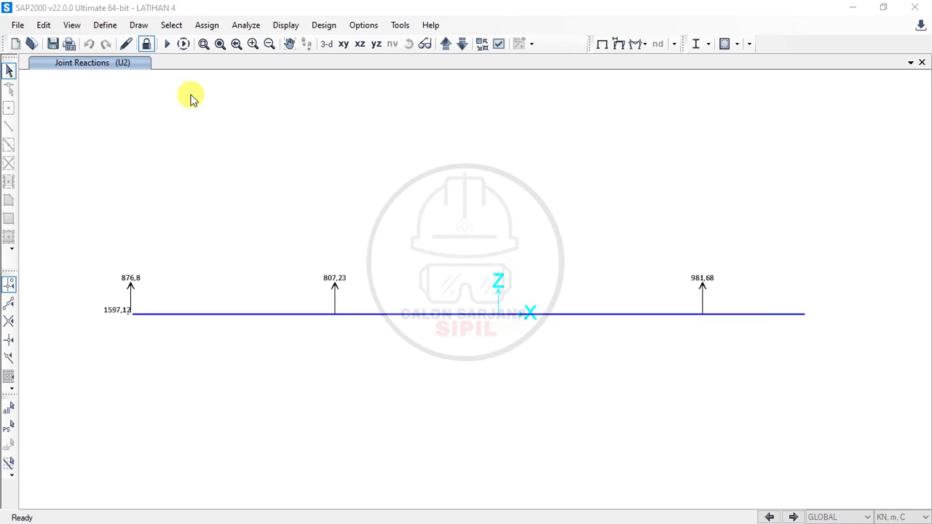
# - Preview the U2 joint reactions graphic for printing and accept its A4 landscape page setup
pyautogui.hotkey('ctrl', 'p')
pyautogui.click(734, 117)
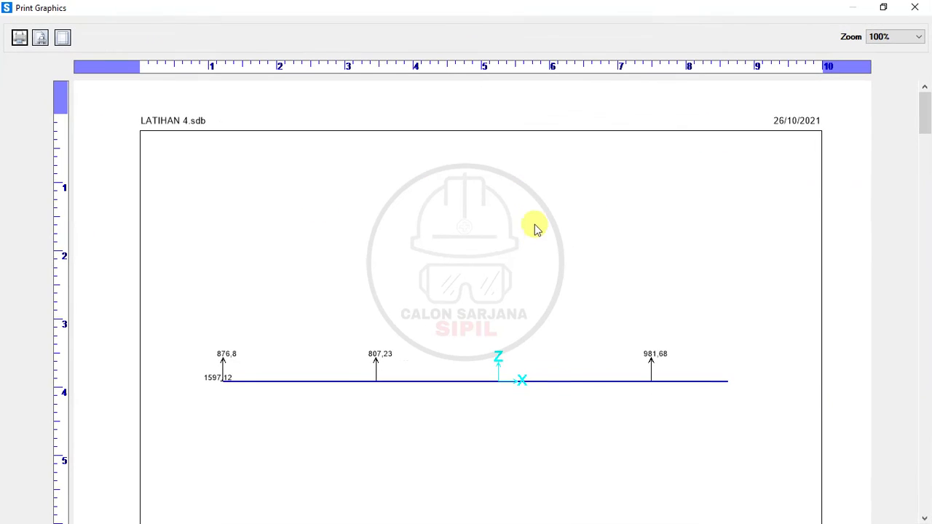
pyautogui.moveTo(924, 109); pyautogui.dragTo(925, 426)
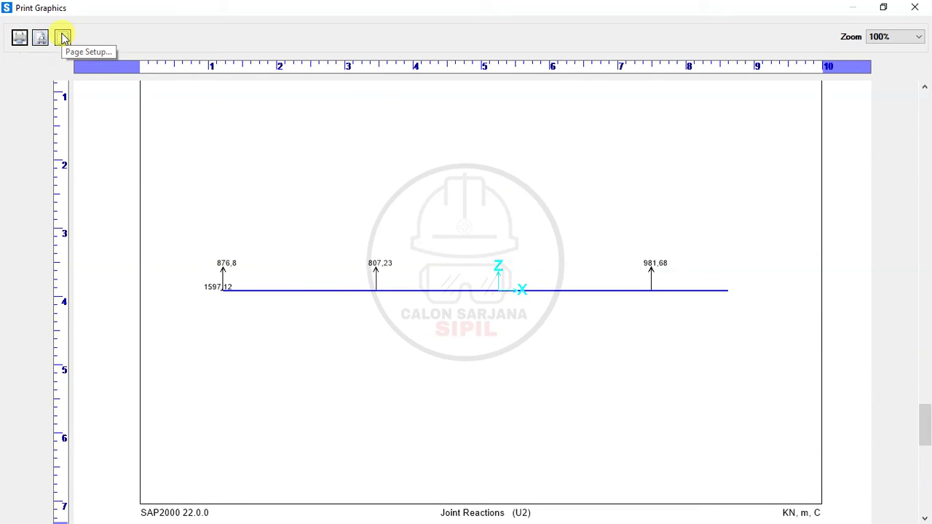
pyautogui.click(63, 38)
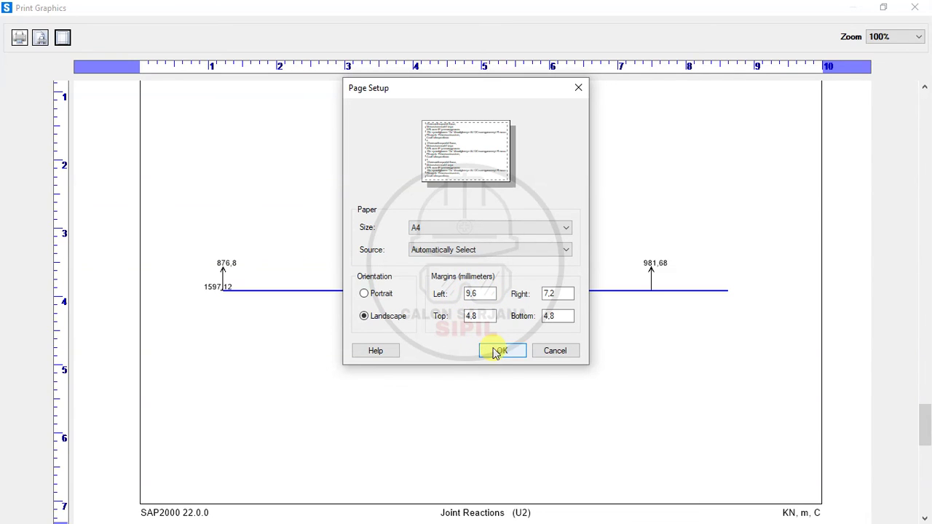
pyautogui.click(495, 353)
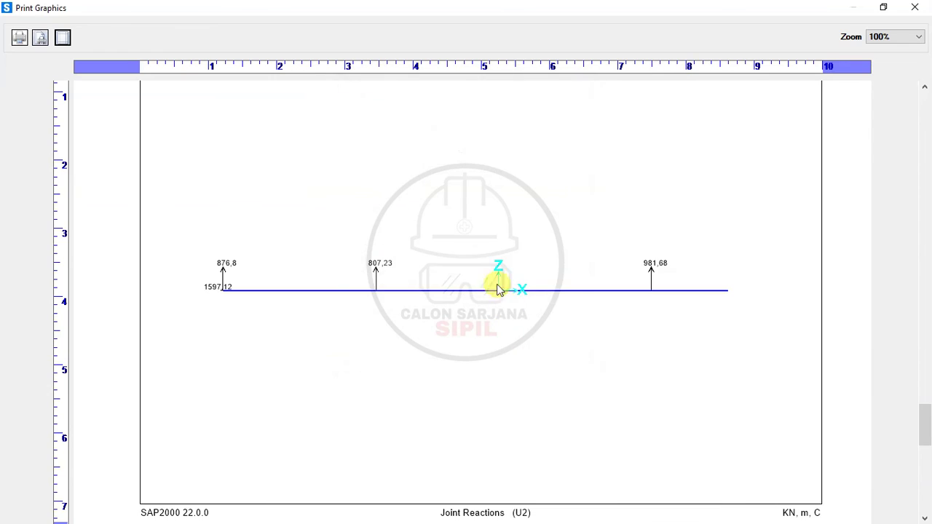
# - Print the previewed graphic to PDF and choose the SC\LATIHAN 4 folder on drive J: as the save location
pyautogui.click(19, 40)
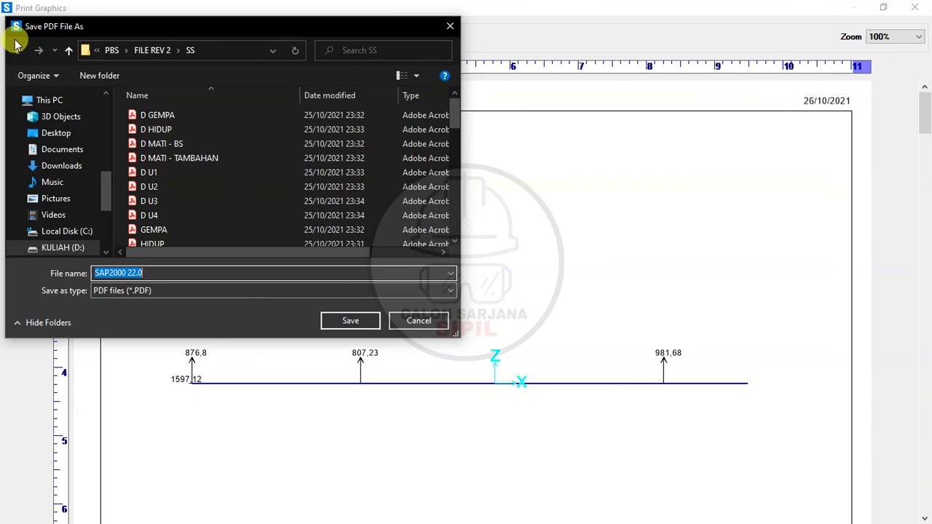
pyautogui.scroll(-3, 81, 175)
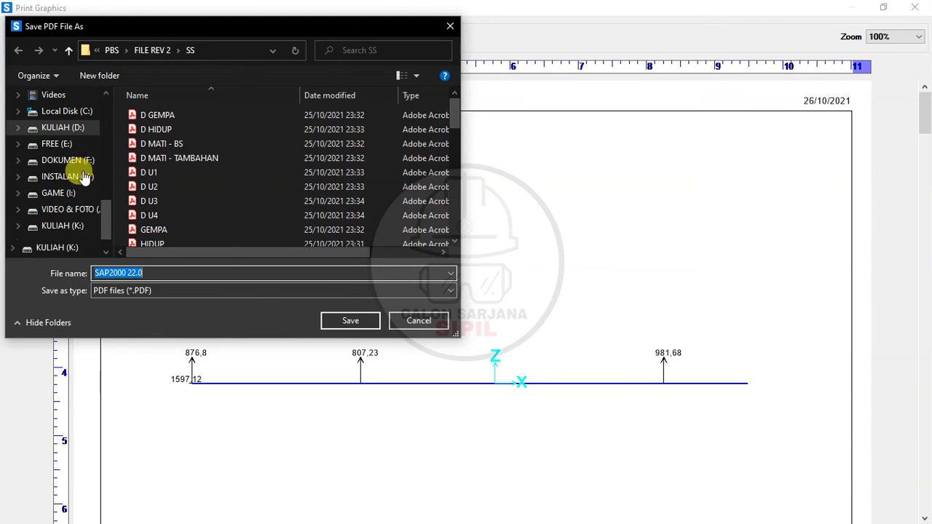
pyautogui.scroll(1, 84, 181)
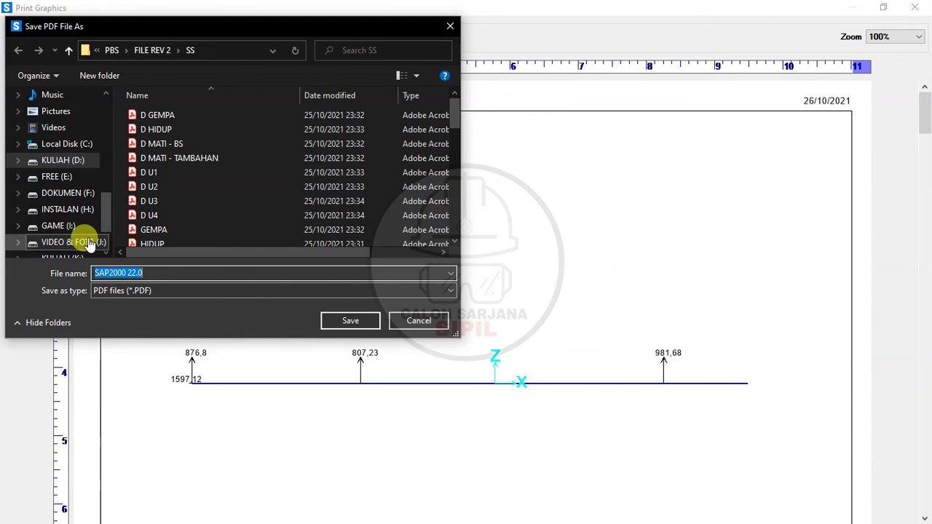
pyautogui.click(87, 244)
pyautogui.scroll(-3, 193, 211)
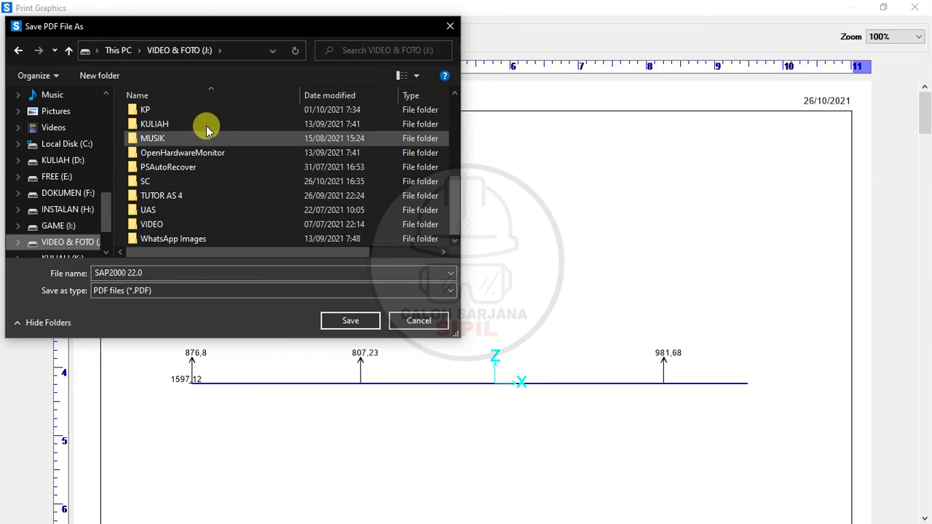
pyautogui.doubleClick(202, 181)
pyautogui.doubleClick(195, 125)
# - Name the PDF REAKSI TUMPUAN KOMBINASI U2 and save it
pyautogui.tripleClick(280, 272)
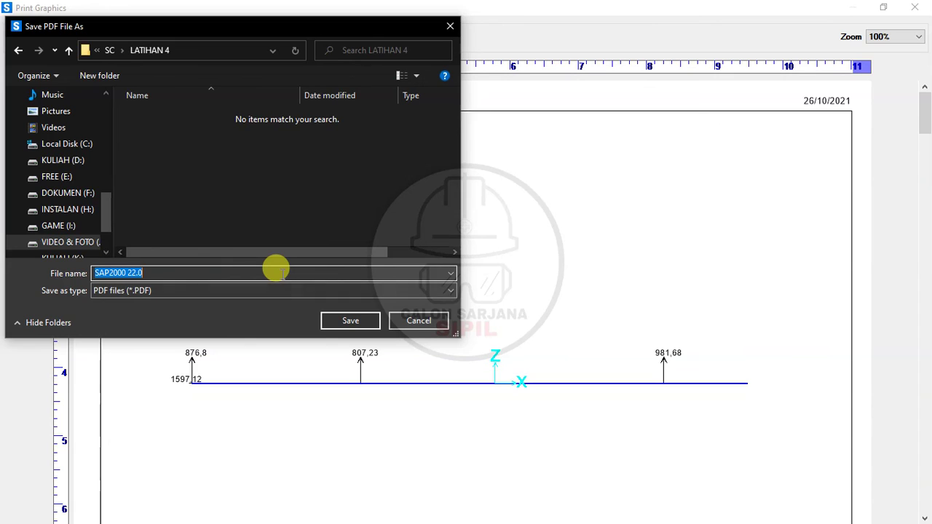
pyautogui.moveTo(308, 26)
pyautogui.mouseDown()
pyautogui.moveTo(551, 216)
pyautogui.moveTo(558, 5)
pyautogui.moveTo(322, 10)
pyautogui.moveTo(317, 23)
pyautogui.mouseUp()
pyautogui.write('R')
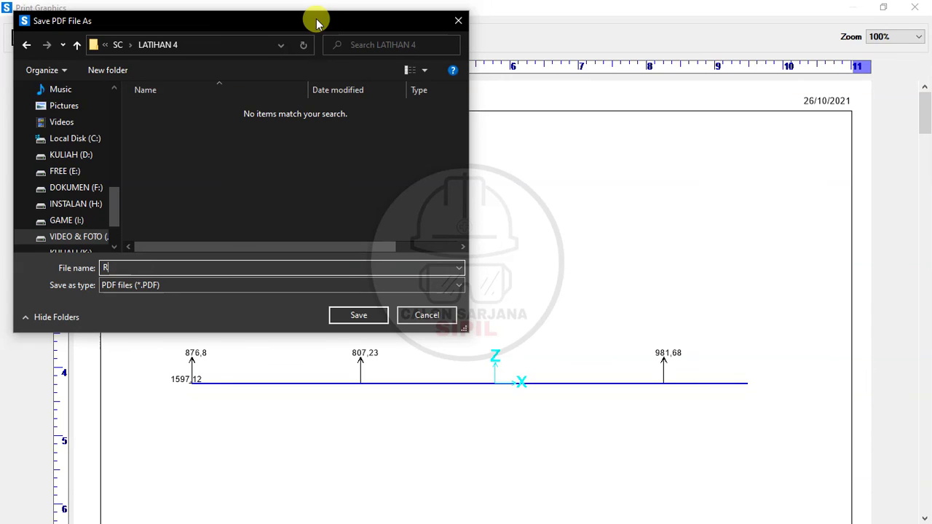
pyautogui.write('EAKSI TUMPUAN ')
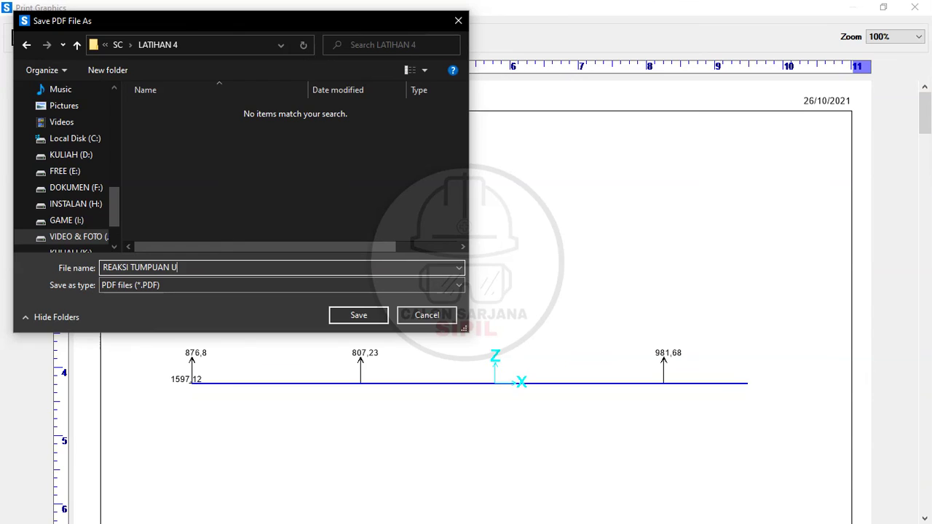
pyautogui.write('KOMBINASI U2')
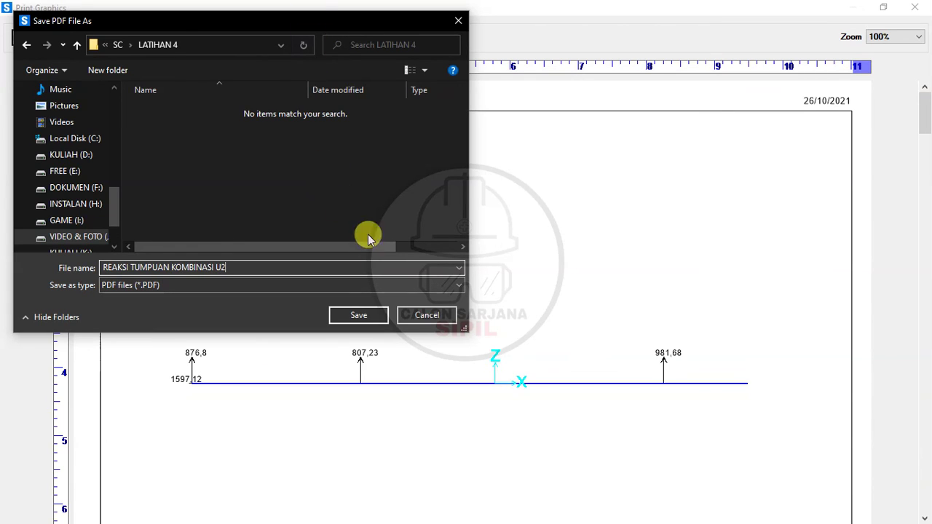
pyautogui.click(364, 316)
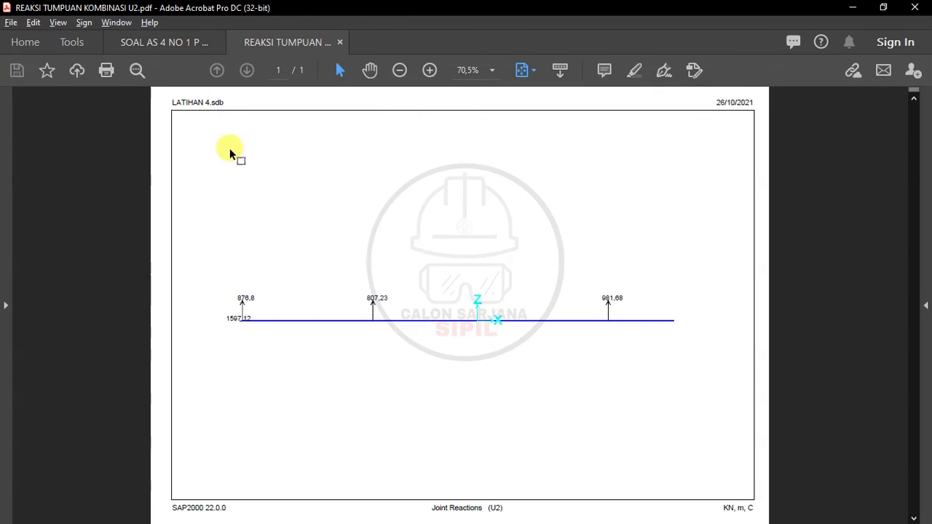
# - Close the printed reactions PDF in Acrobat, minimise Acrobat, and close the print preview to return to the SAP2000 model
pyautogui.click(340, 43)
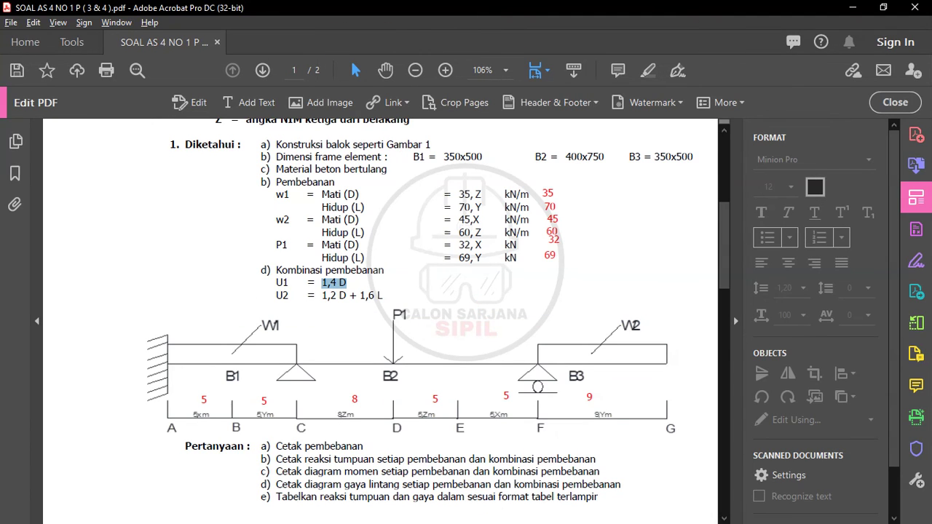
pyautogui.click(850, 6)
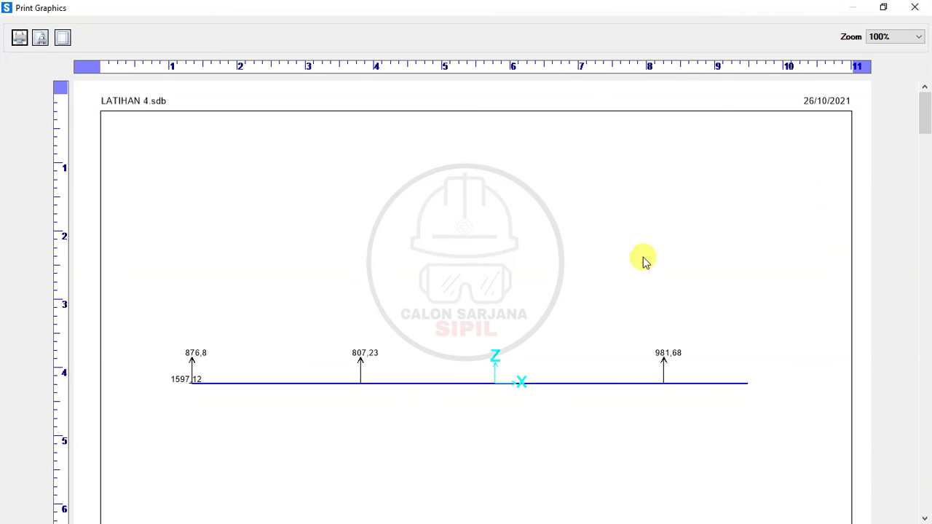
pyautogui.click(913, 8)
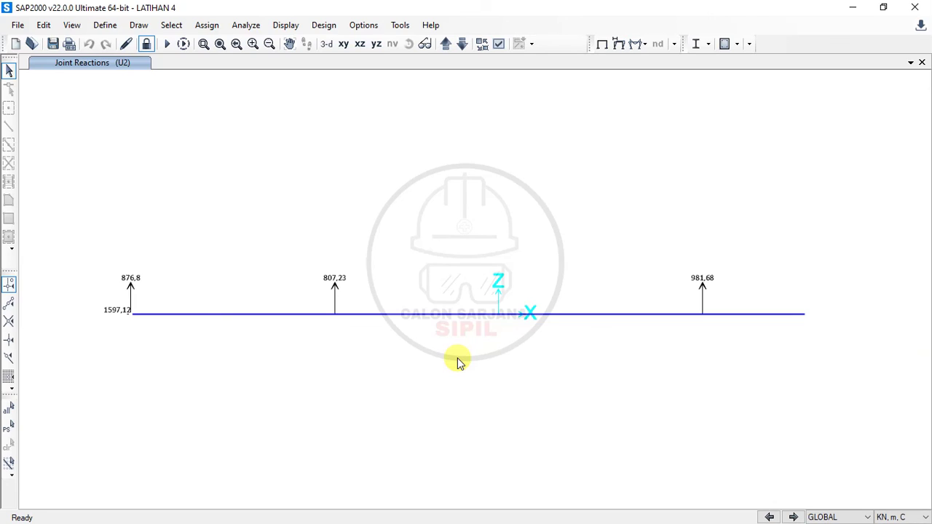